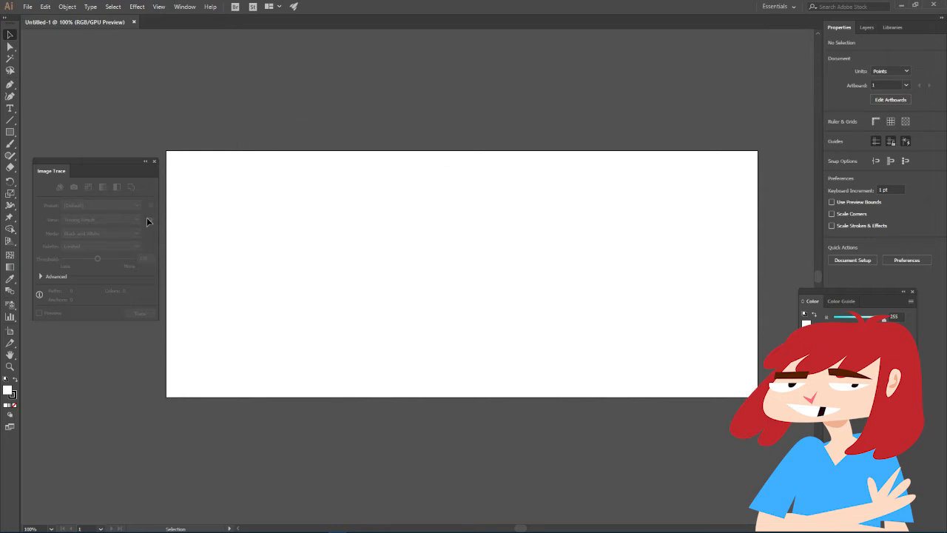
# - Draw a red-filled circle about 773 pt in diameter over the artboard, and delete it
pyautogui.moveTo(16, 133); pyautogui.dragTo(66, 155)
pyautogui.moveTo(236, 60); pyautogui.dragTo(618, 394)
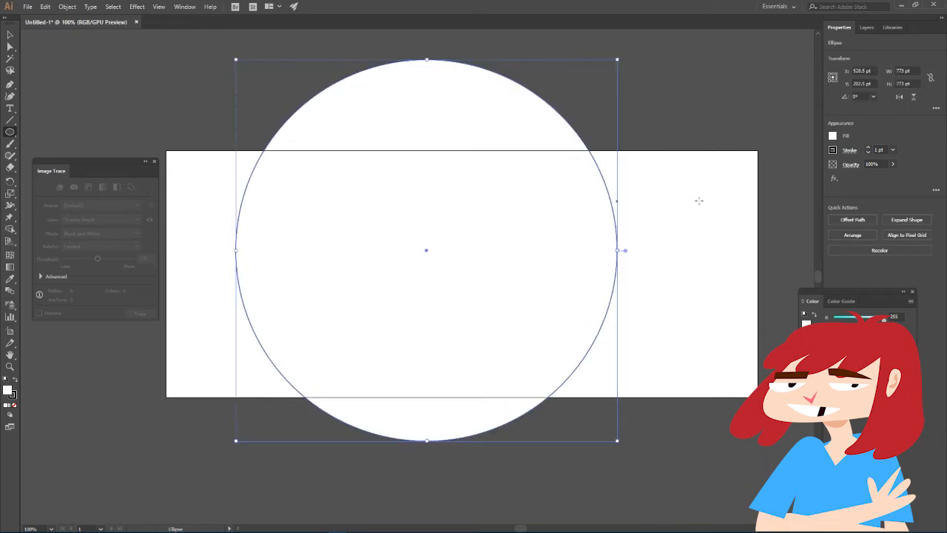
pyautogui.click(808, 366)
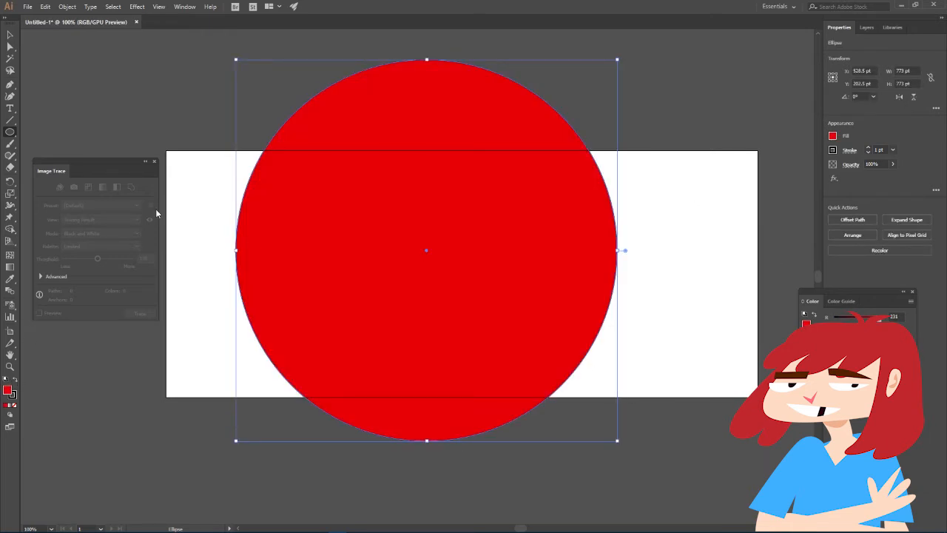
pyautogui.press('Delete')
# - Set up the Pen tool with no fill and make the stroke the active color attribute
pyautogui.click(9, 87)
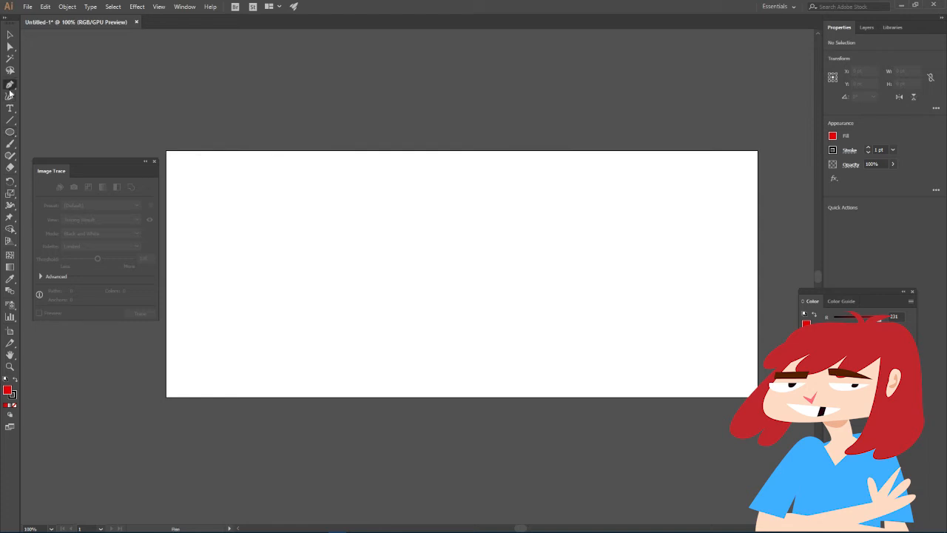
pyautogui.click(14, 406)
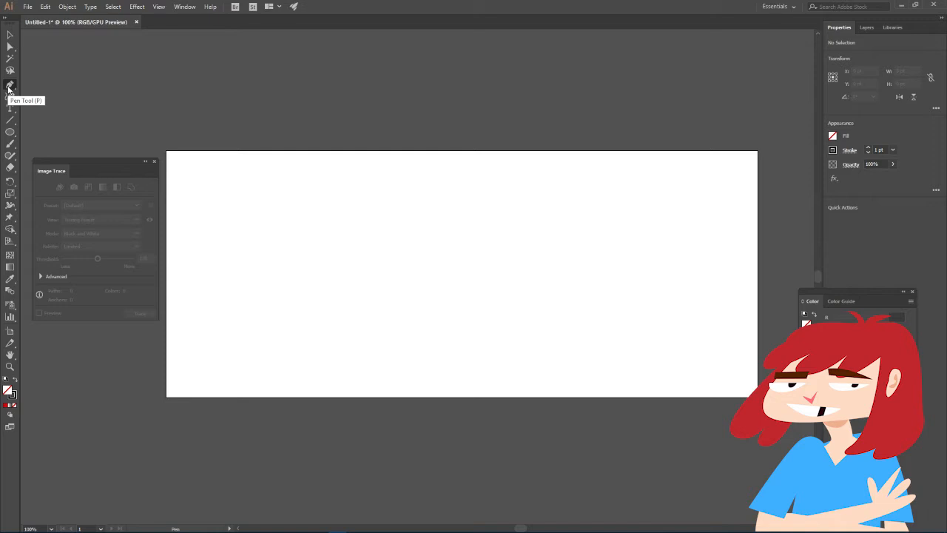
pyautogui.click(14, 395)
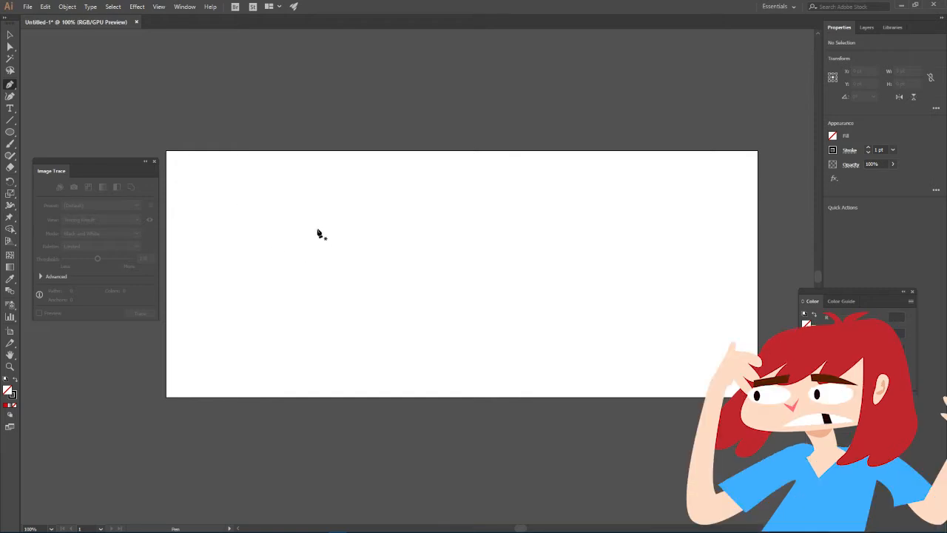
# - Draw a closed, self-crossing path mixing curved and straight segments in the left half of the artboard
pyautogui.click(252, 190)
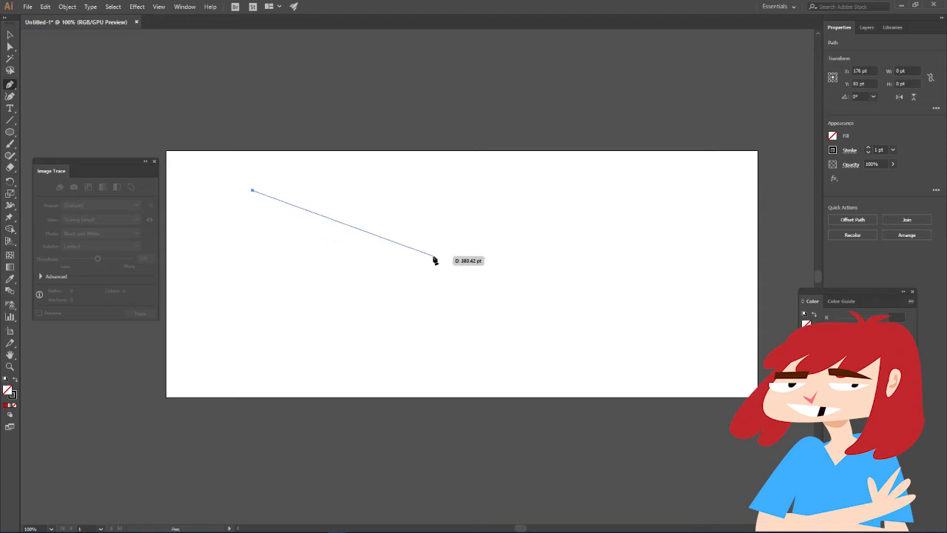
pyautogui.click(400, 223)
pyautogui.moveTo(400, 224); pyautogui.dragTo(510, 167)
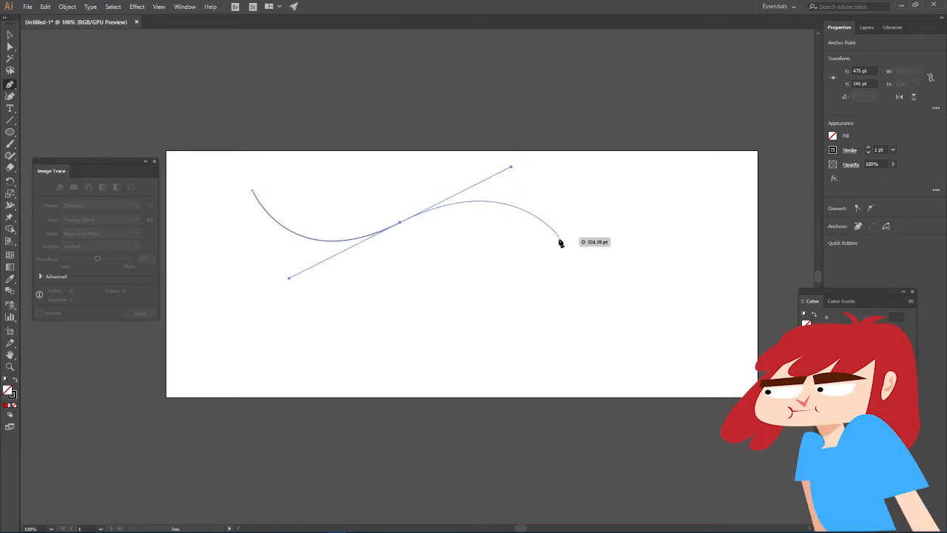
pyautogui.moveTo(290, 305); pyautogui.dragTo(233, 271)
pyautogui.click(376, 280)
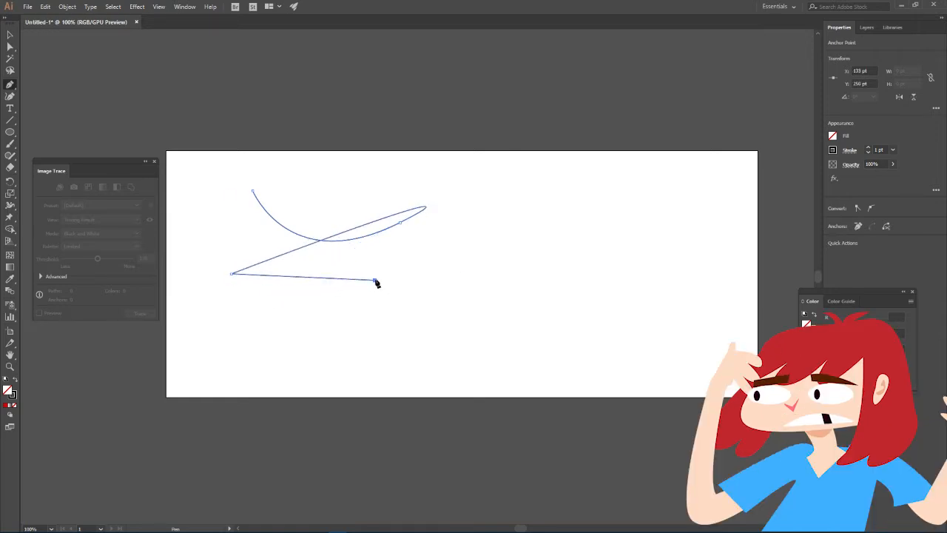
pyautogui.moveTo(232, 226); pyautogui.dragTo(260, 216)
pyautogui.click(298, 222)
pyautogui.click(390, 280)
pyautogui.click(422, 262)
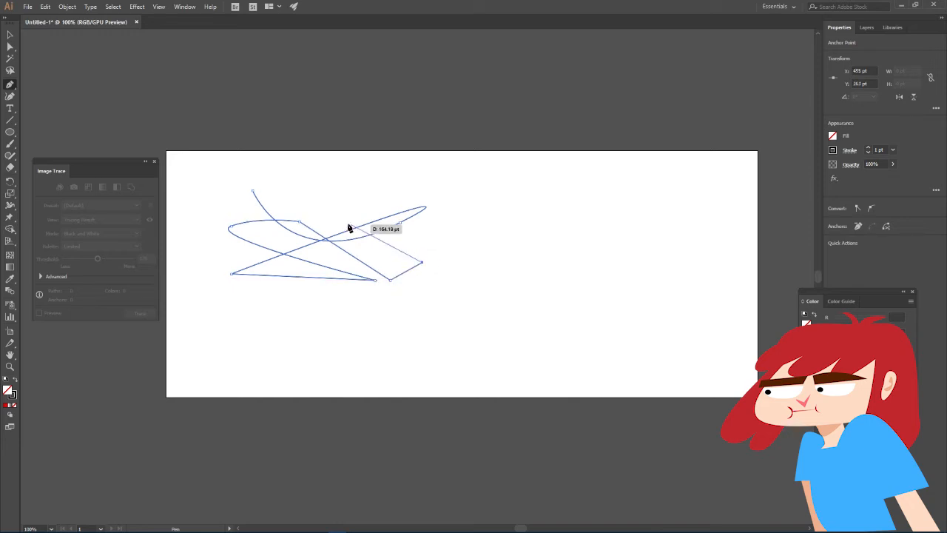
pyautogui.click(253, 191)
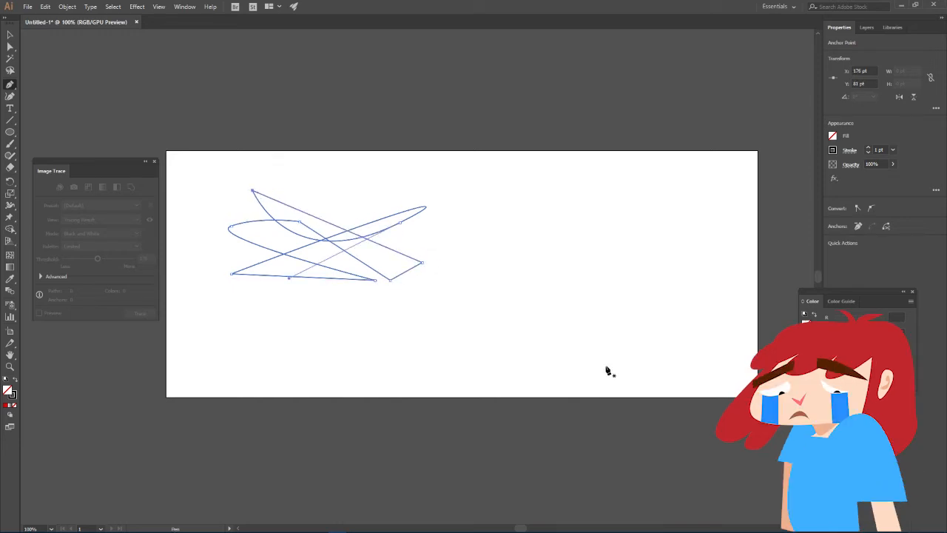
# - Swap the fill and stroke of the self-crossing path, and swap them back
pyautogui.click(17, 381)
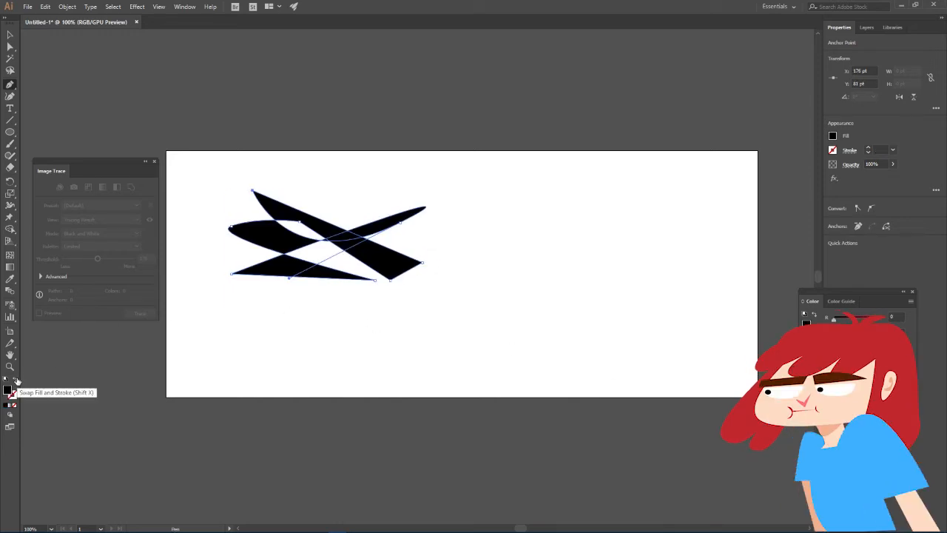
pyautogui.click(17, 381)
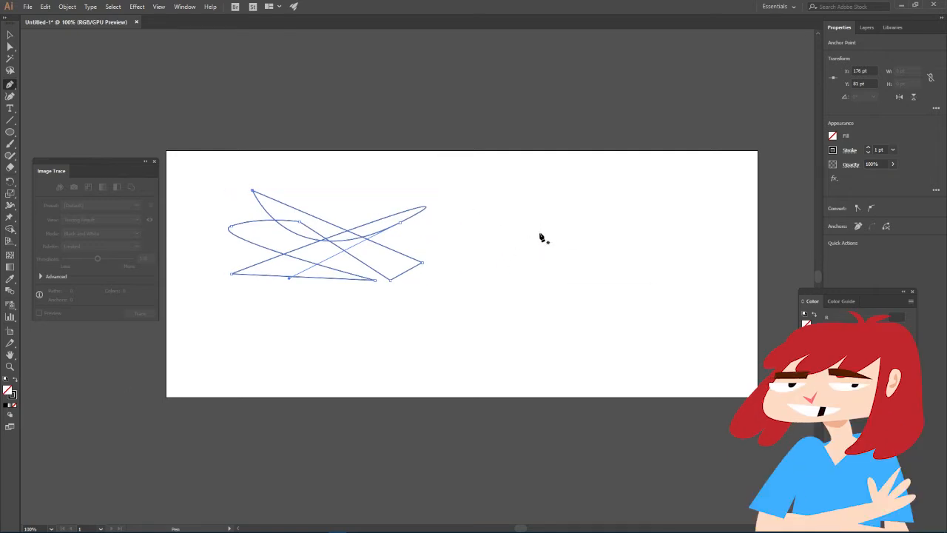
# - Draw the lower part of a head outline in the artboard's right half, curving from the forehead around the chin to the far cheek
pyautogui.click(552, 191)
pyautogui.moveTo(541, 241); pyautogui.dragTo(522, 256)
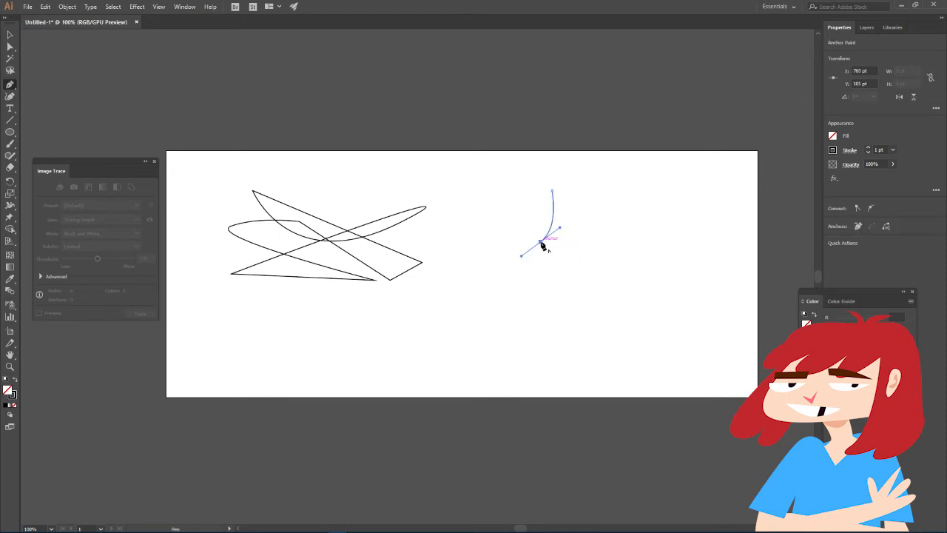
pyautogui.click(540, 242)
pyautogui.moveTo(589, 281); pyautogui.dragTo(615, 288)
pyautogui.click(588, 281)
pyautogui.moveTo(643, 250); pyautogui.dragTo(654, 238)
pyautogui.click(644, 250)
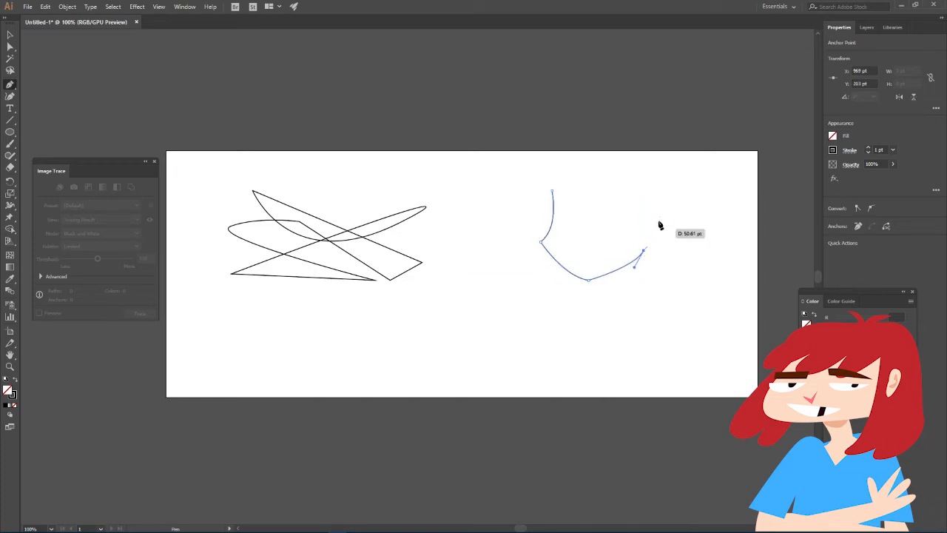
pyautogui.click(649, 225)
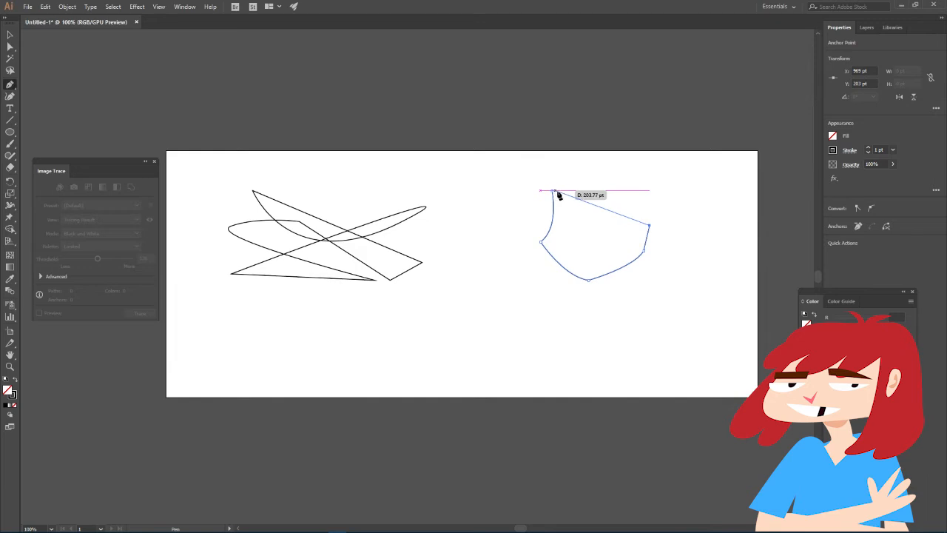
# - Close the head outline with a rounded curve over the top, back to its starting anchor
pyautogui.moveTo(552, 191); pyautogui.dragTo(474, 268)
pyautogui.hotkey('ctrl', 'z')
pyautogui.moveTo(630, 171); pyautogui.dragTo(593, 167)
pyautogui.moveTo(551, 197); pyautogui.dragTo(529, 218)
# - Try to adjust the anchors on the top curve of the head outline, and undo the changes
pyautogui.moveTo(593, 168); pyautogui.dragTo(588, 145)
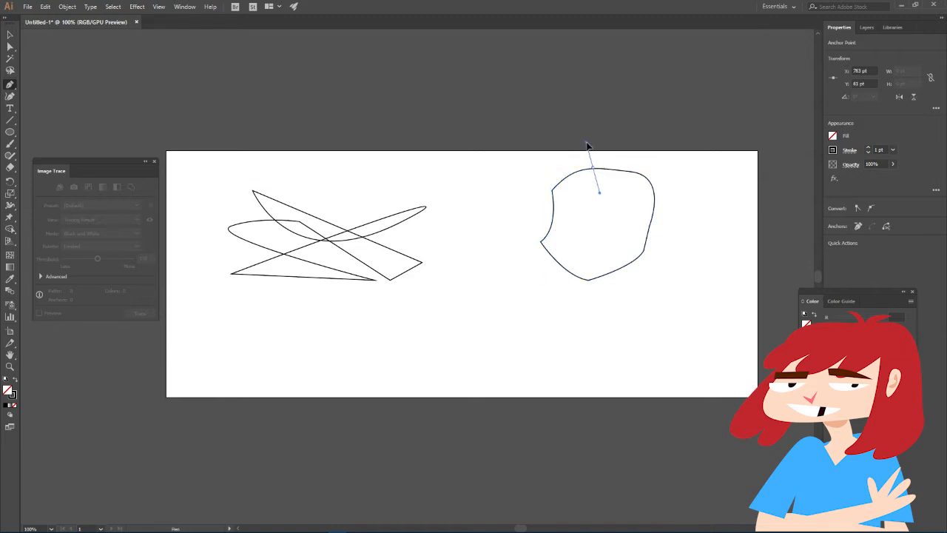
pyautogui.hotkey('ctrl', 'z')
pyautogui.click(630, 172)
pyautogui.hotkey('ctrl', 'z')
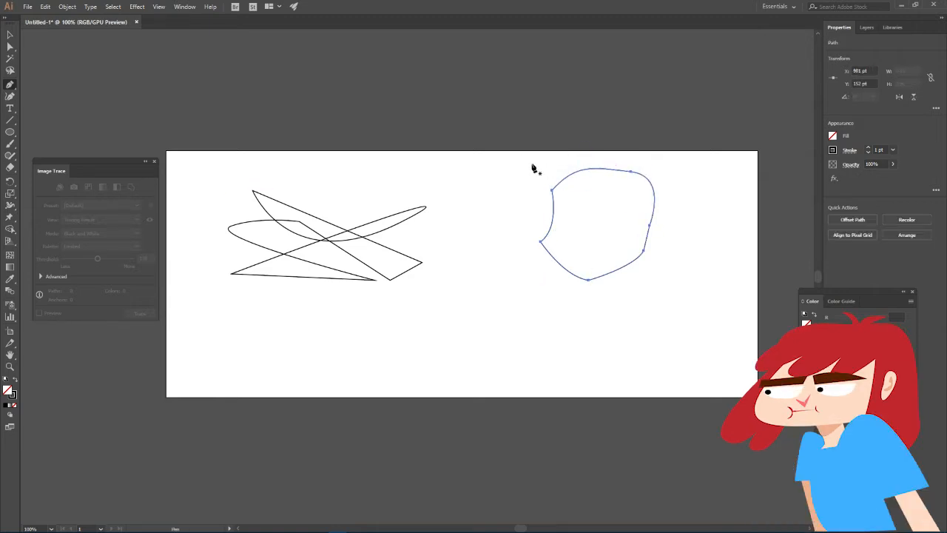
# - Reshape the top of the head outline into a tall dome rising above the artboard, and deselect it
pyautogui.keyDown('ctrl'); pyautogui.click(631, 173); pyautogui.keyUp('ctrl')
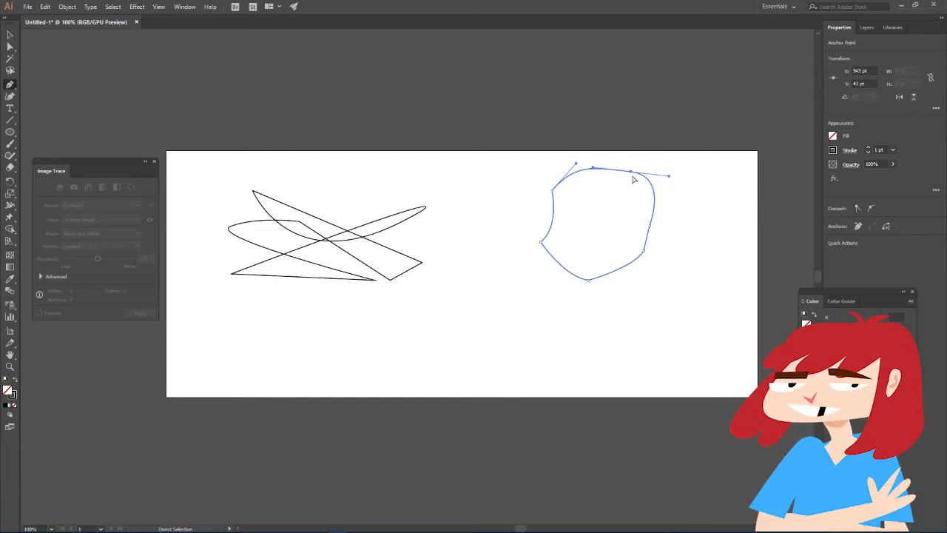
pyautogui.moveTo(592, 170)
pyautogui.mouseDown()
pyautogui.moveTo(607, 153)
pyautogui.moveTo(595, 152)
pyautogui.mouseUp()
pyautogui.moveTo(664, 191); pyautogui.dragTo(671, 213)
pyautogui.moveTo(629, 174); pyautogui.dragTo(662, 128)
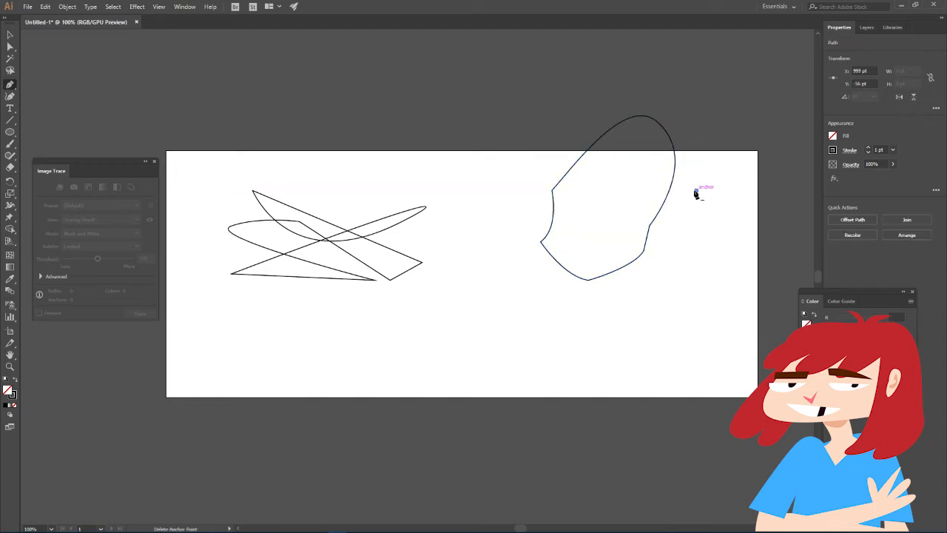
pyautogui.hotkey('ctrl', 'a')
pyautogui.keyDown('ctrl'); pyautogui.click(687, 202); pyautogui.keyUp('ctrl')
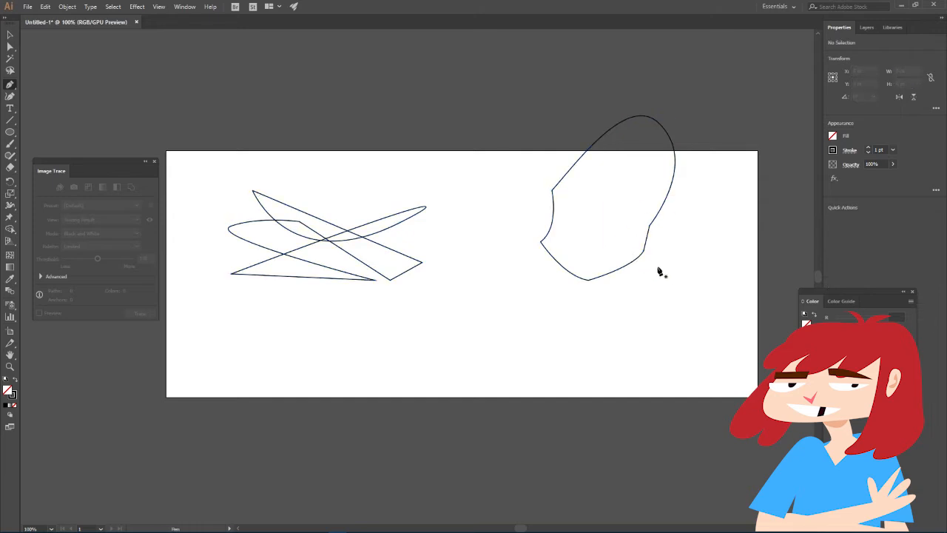
# - Draw an open curved shoulder line just below the chin of the head, and end the path
pyautogui.click(620, 296)
pyautogui.moveTo(540, 317); pyautogui.dragTo(533, 372)
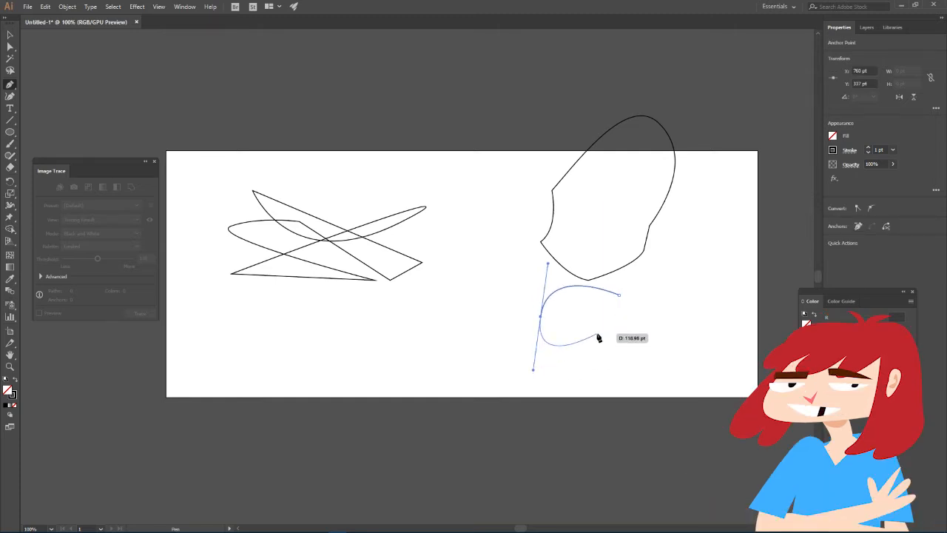
pyautogui.press('ctrl')
pyautogui.keyDown('ctrl'); pyautogui.click(598, 336); pyautogui.keyUp('ctrl')
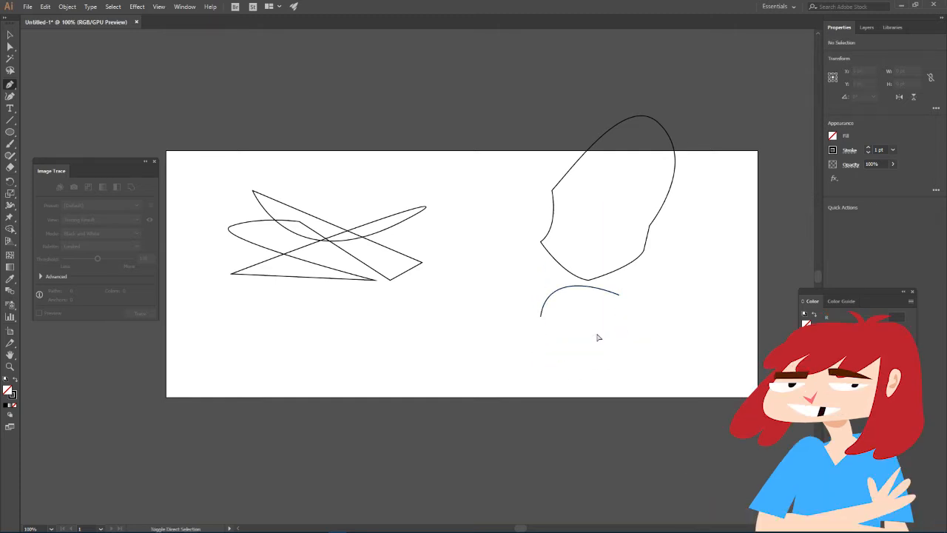
# - Draw an open three-sided strip of straight segments hanging down from the shoulder curve, and end the path
pyautogui.click(556, 293)
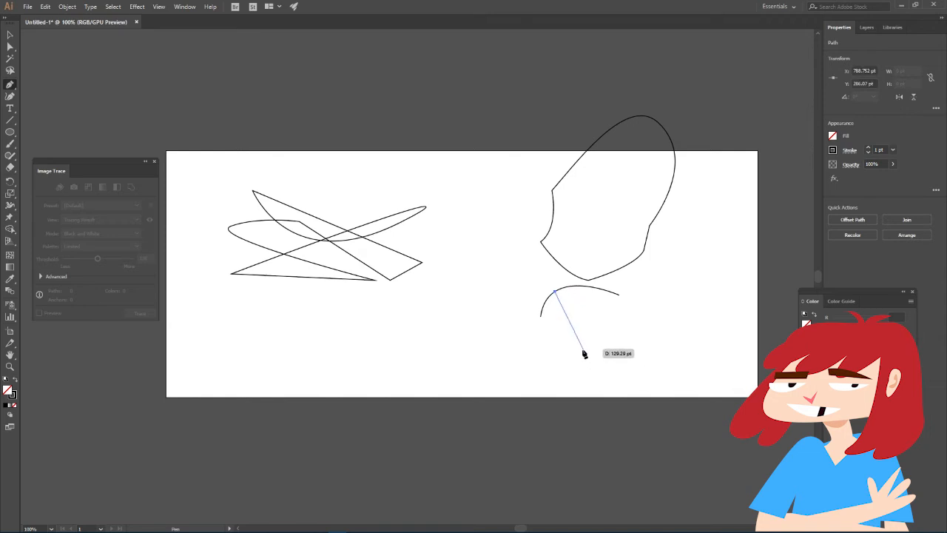
pyautogui.click(582, 350)
pyautogui.click(613, 343)
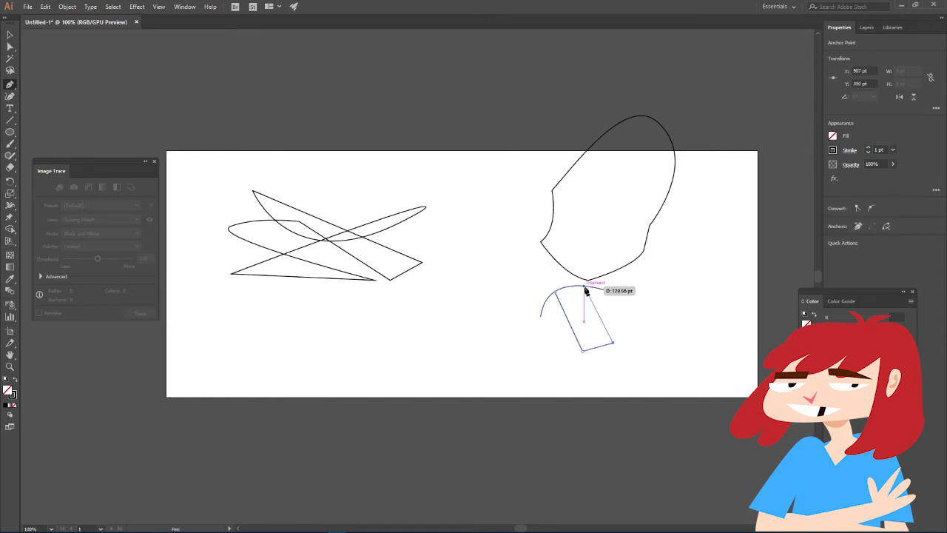
pyautogui.click(584, 287)
pyautogui.keyDown('ctrl'); pyautogui.click(601, 304); pyautogui.keyUp('ctrl')
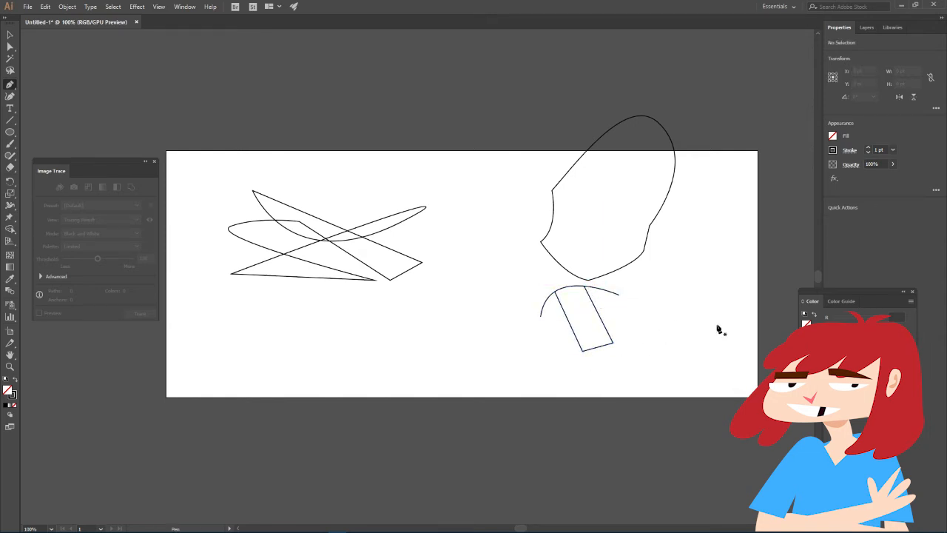
# - Extend the shoulder curve with straight segments around the strip into a closed torso shape, and deselect it
pyautogui.click(541, 316)
pyautogui.click(567, 362)
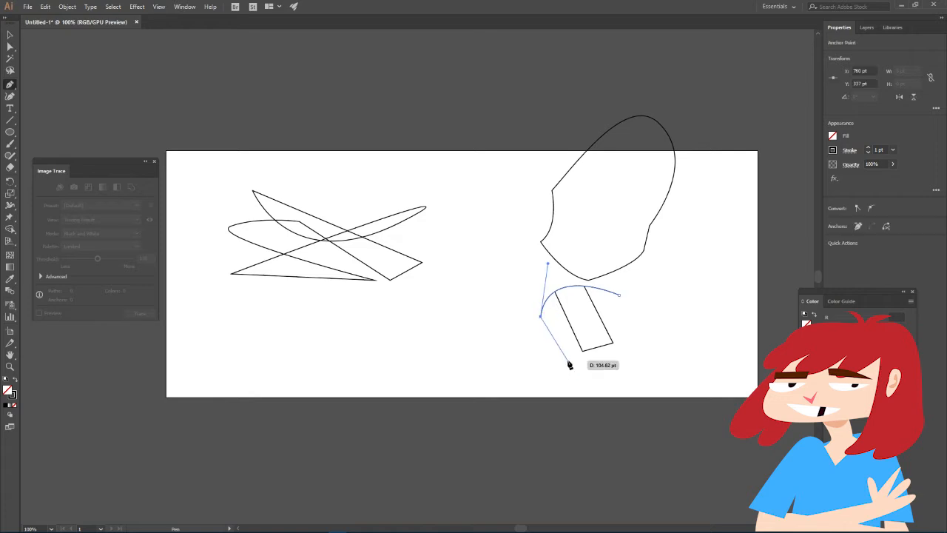
pyautogui.click(635, 341)
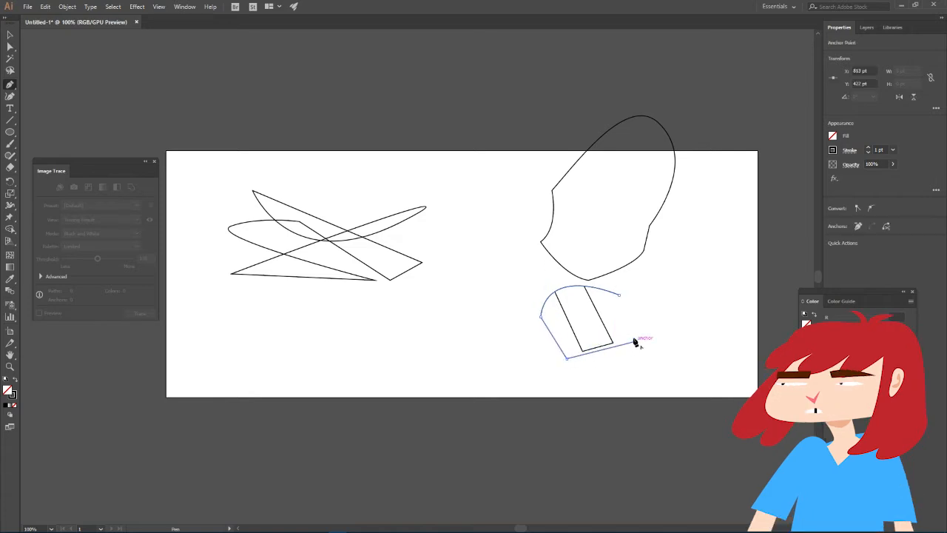
pyautogui.click(621, 296)
pyautogui.keyDown('ctrl'); pyautogui.click(643, 301); pyautogui.keyUp('ctrl')
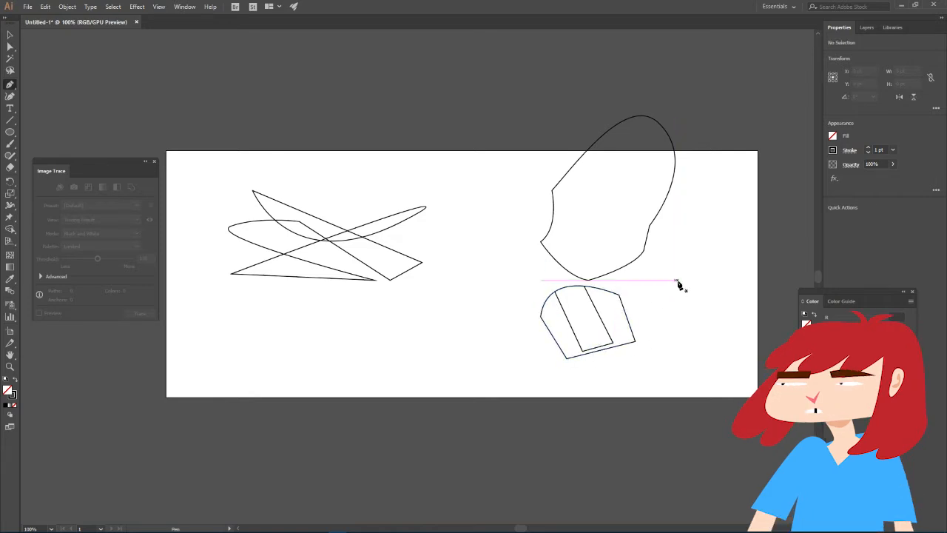
# - Draw two separate pointed eye shapes with rounded lower ends inside the head outline
pyautogui.click(622, 187)
pyautogui.moveTo(588, 222); pyautogui.dragTo(621, 223)
pyautogui.click(621, 188)
pyautogui.keyDown('ctrl'); pyautogui.click(775, 253); pyautogui.keyUp('ctrl')
pyautogui.click(576, 181)
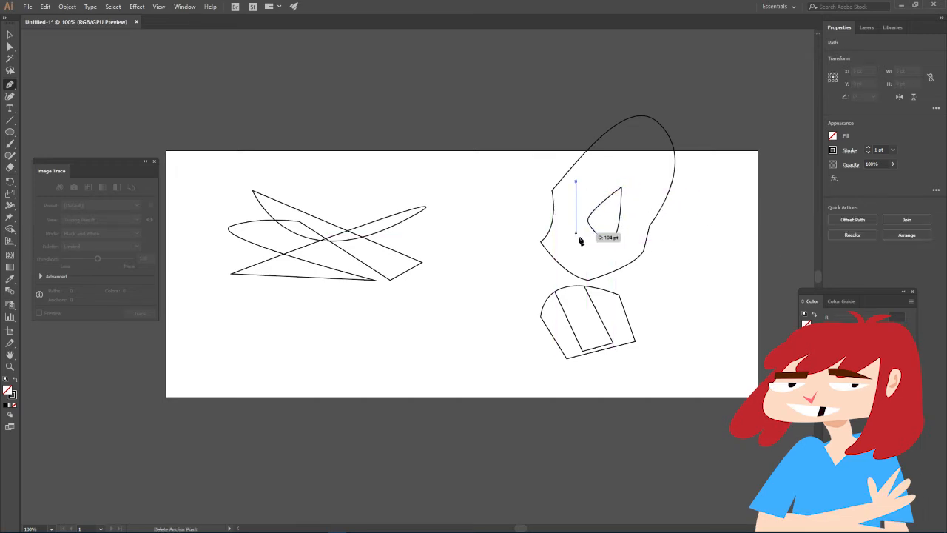
pyautogui.moveTo(576, 227)
pyautogui.mouseDown()
pyautogui.moveTo(582, 247)
pyautogui.moveTo(559, 223)
pyautogui.mouseUp()
pyautogui.click(577, 183)
pyautogui.keyDown('ctrl'); pyautogui.click(731, 260); pyautogui.keyUp('ctrl')
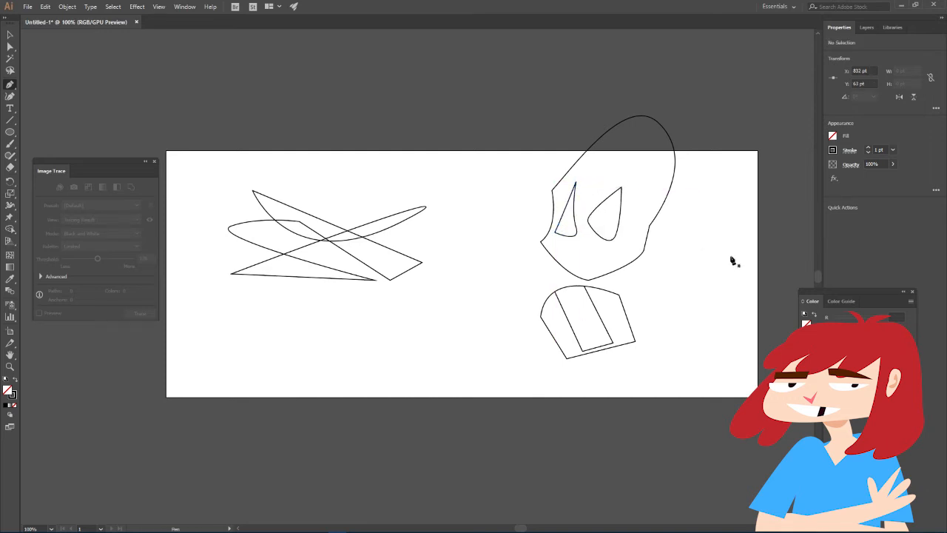
# - Add several anchor points along the upper right curve of the head outline
pyautogui.moveTo(14, 84); pyautogui.dragTo(52, 97)
pyautogui.click(663, 127)
pyautogui.click(549, 284)
pyautogui.click(673, 147)
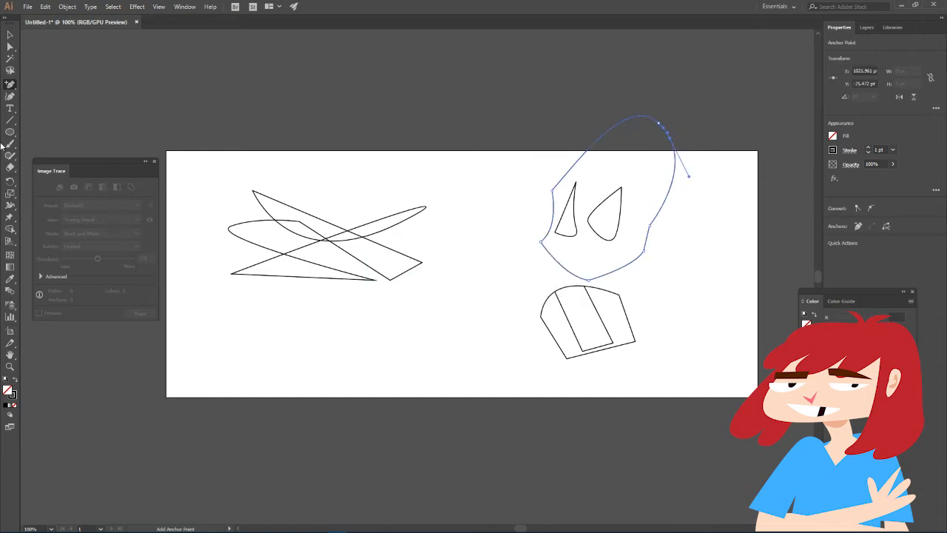
# - Pull an added anchor point on the head's upper right edge outward into a pointed spike
pyautogui.click(11, 85)
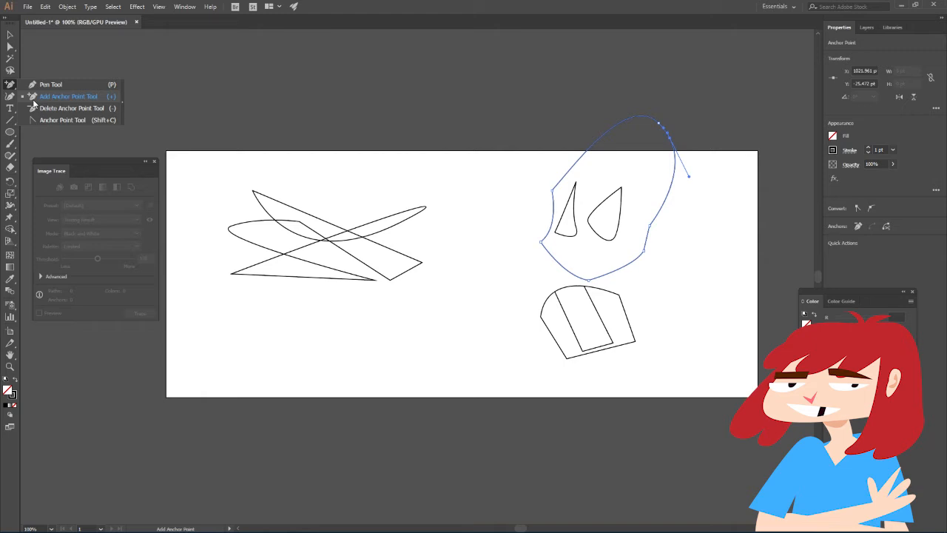
pyautogui.press('a')
pyautogui.moveTo(672, 137); pyautogui.dragTo(718, 101)
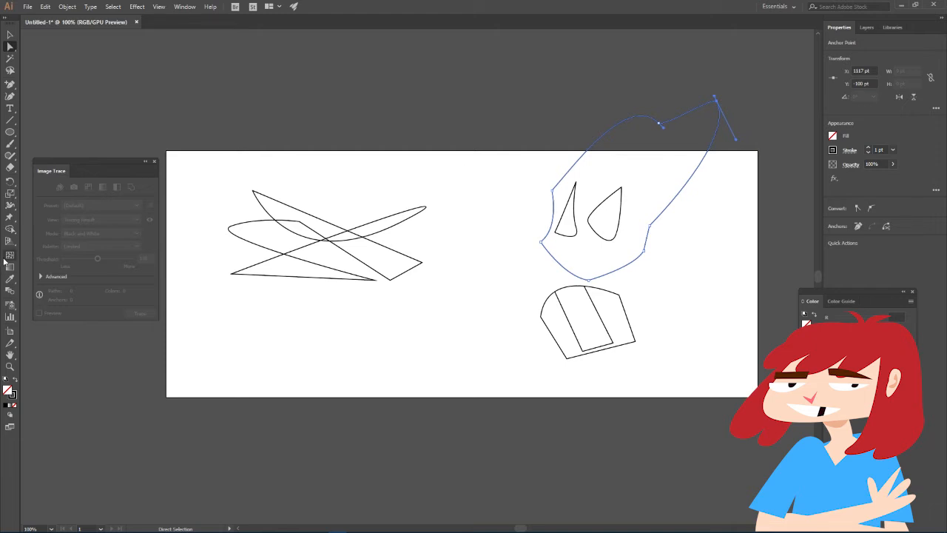
# - Cut the upper left curve of the head outline at several points with the Scissors tool to isolate a short segment
pyautogui.click(10, 232)
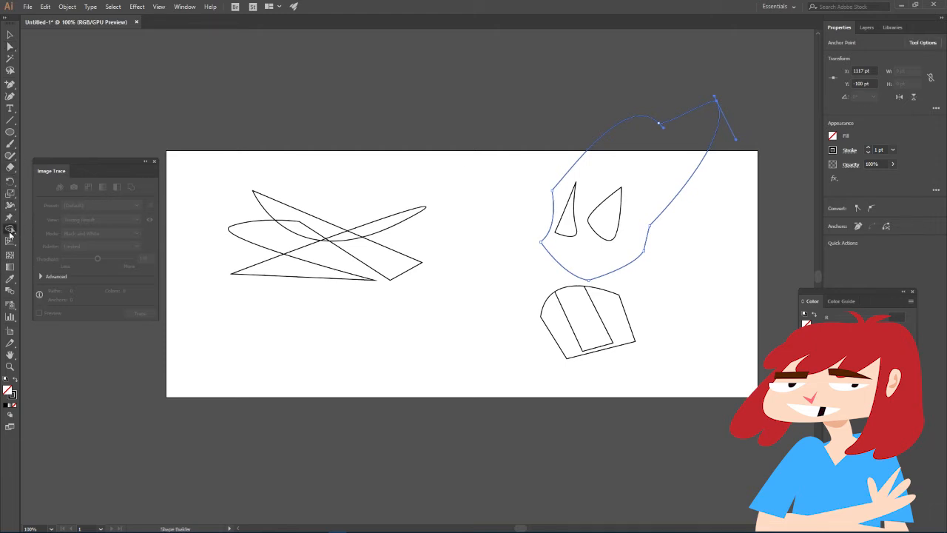
pyautogui.click(8, 168)
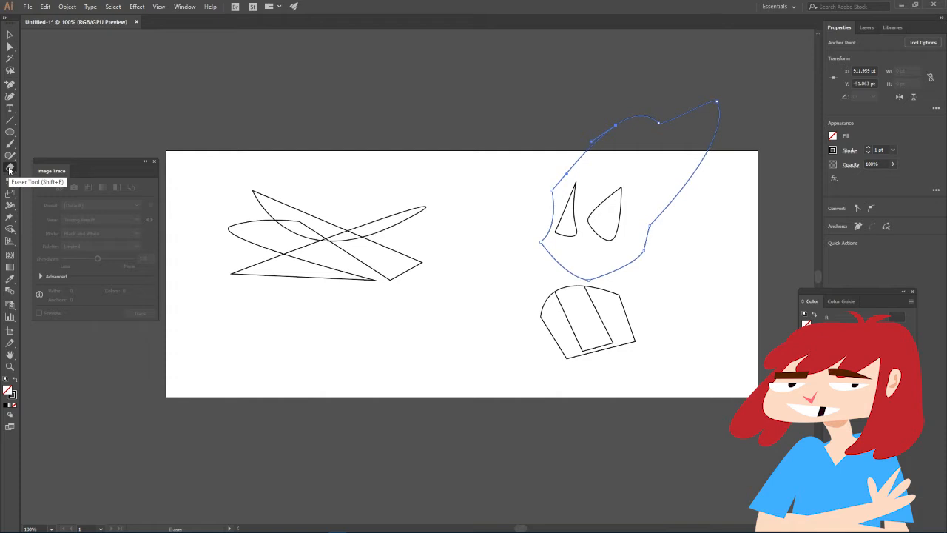
pyautogui.click(9, 169)
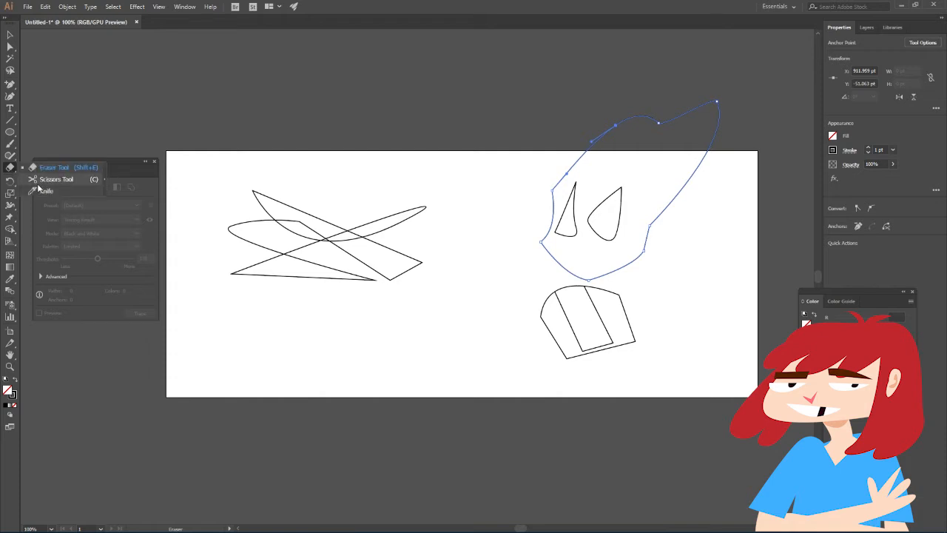
pyautogui.click(46, 179)
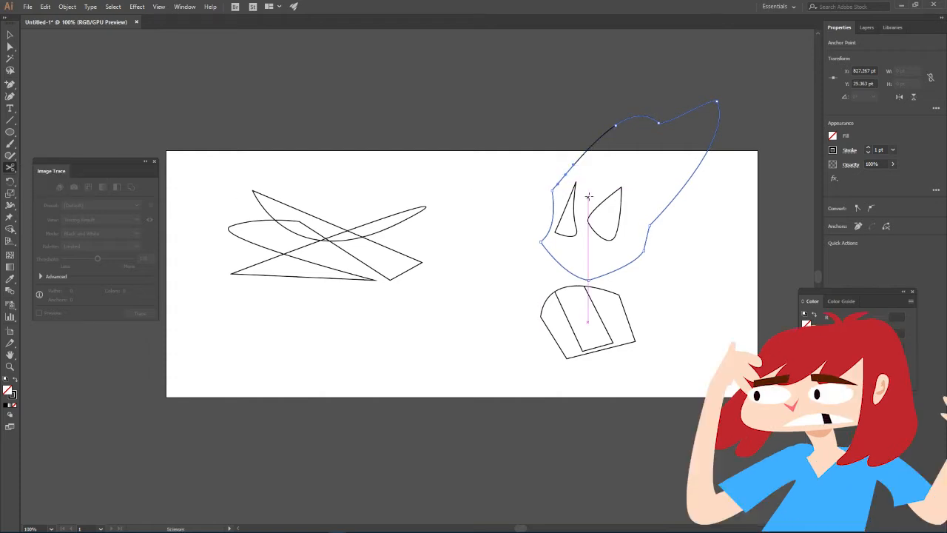
pyautogui.click(588, 147)
pyautogui.click(600, 140)
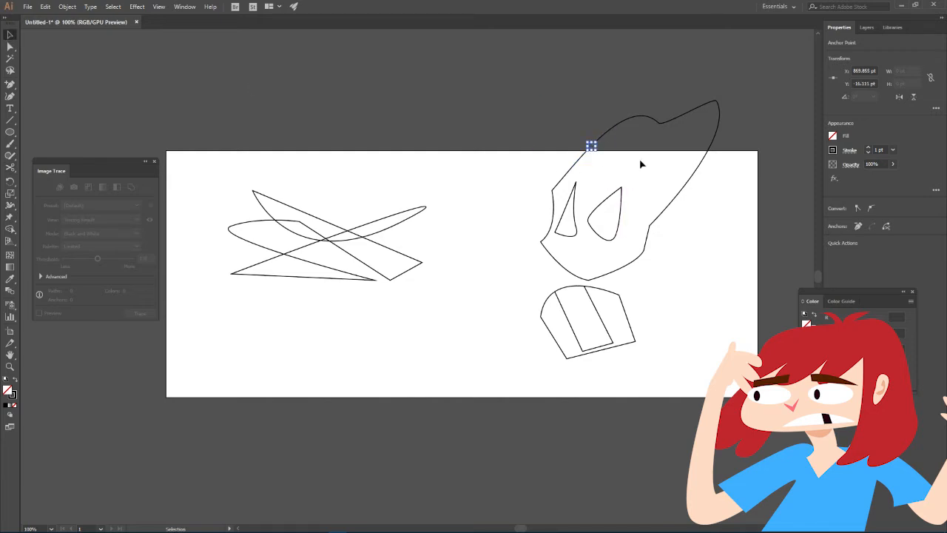
# - Try to pull the short cut segment away from the head's upper left curve, and deselect everything
pyautogui.scroll(4, 628, 163)
pyautogui.scroll(-2, 572, 149)
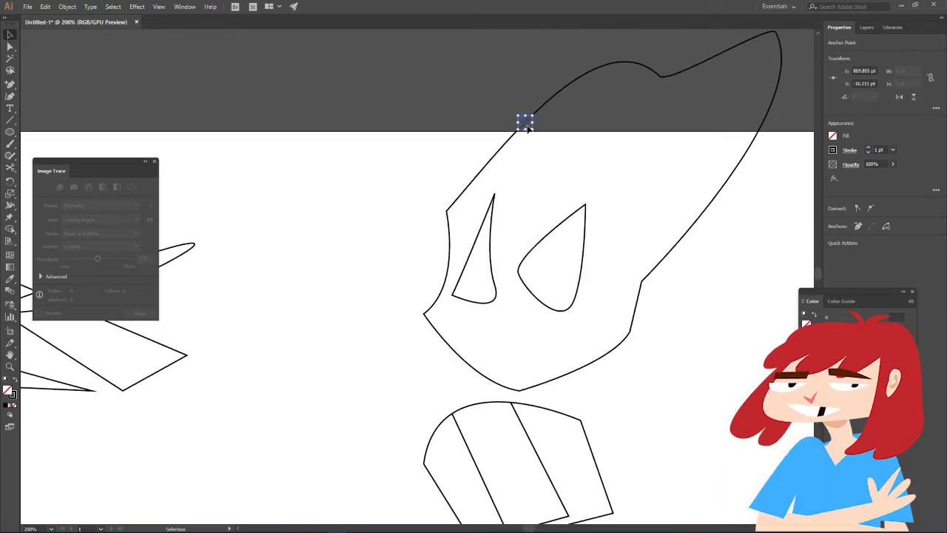
pyautogui.moveTo(527, 123); pyautogui.dragTo(391, 57)
pyautogui.scroll(-5, 621, 191)
pyautogui.scroll(4, 607, 197)
pyautogui.scroll(-1, 603, 198)
pyautogui.moveTo(641, 159); pyautogui.dragTo(555, 184)
pyautogui.click(594, 208)
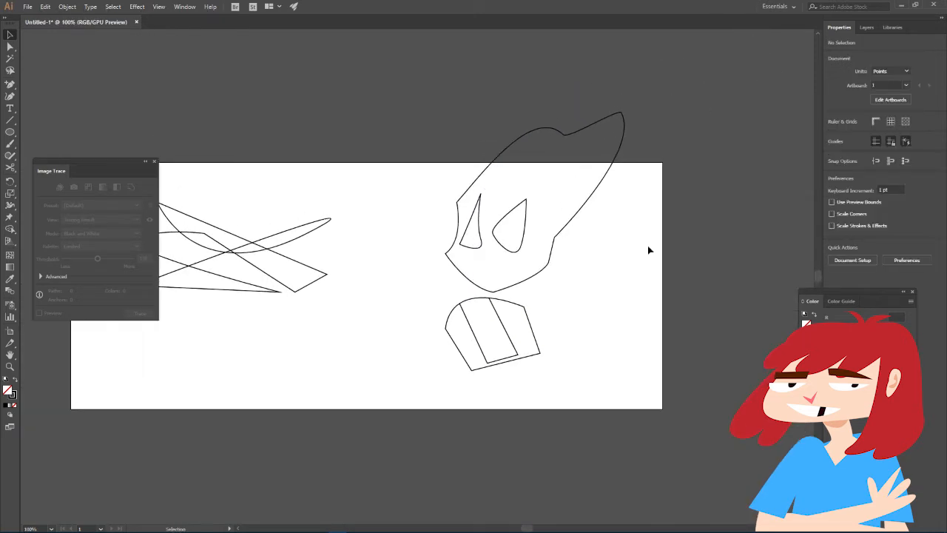
# - Move the right eye shape slightly down and to the right inside the spiked head
pyautogui.moveTo(526, 214); pyautogui.dragTo(537, 219)
pyautogui.click(610, 253)
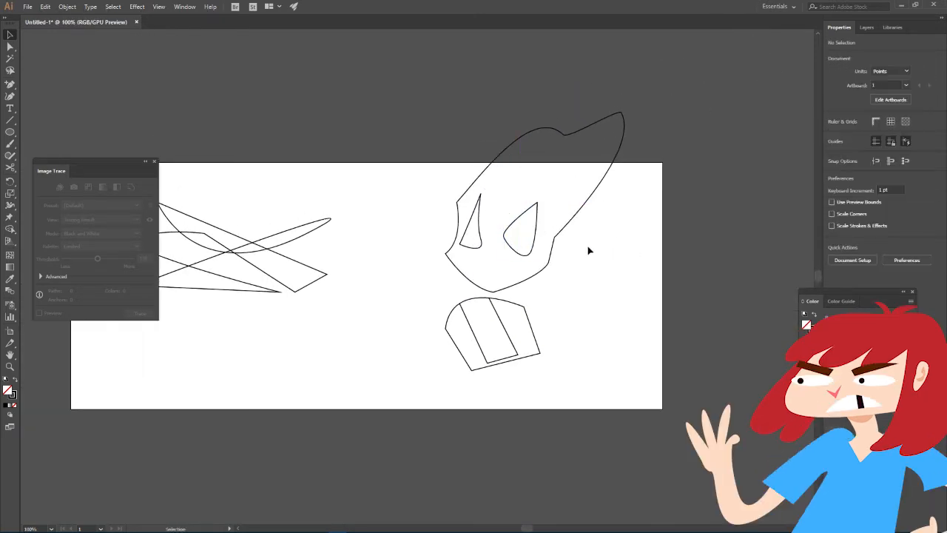
pyautogui.click(533, 215)
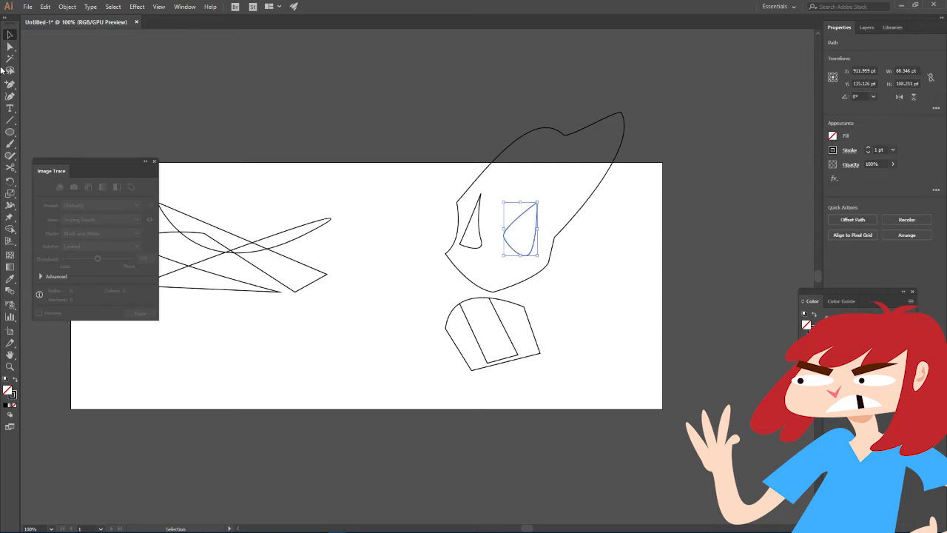
# - Reset the Essentials workspace to its default panel layout and deselect the eye
pyautogui.click(160, 7)
pyautogui.moveTo(283, 65)
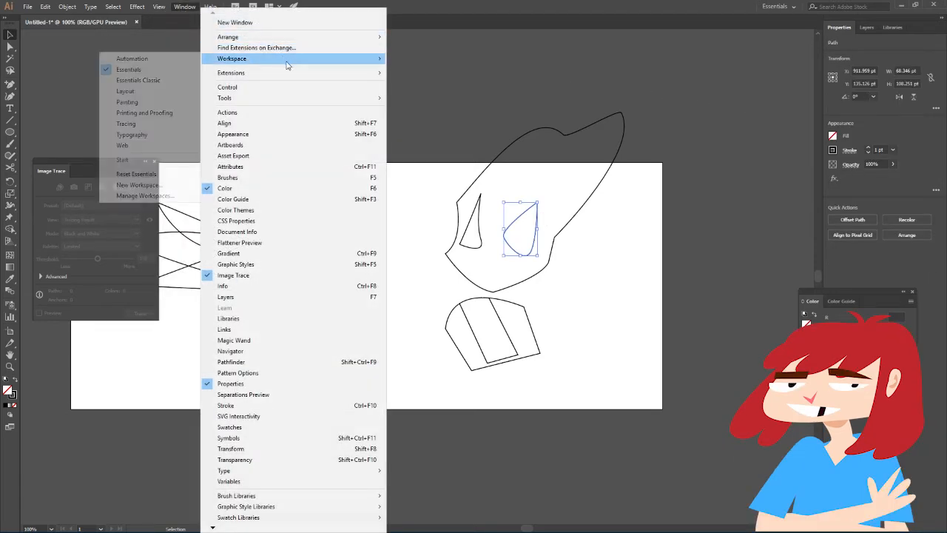
pyautogui.click(169, 173)
pyautogui.click(705, 148)
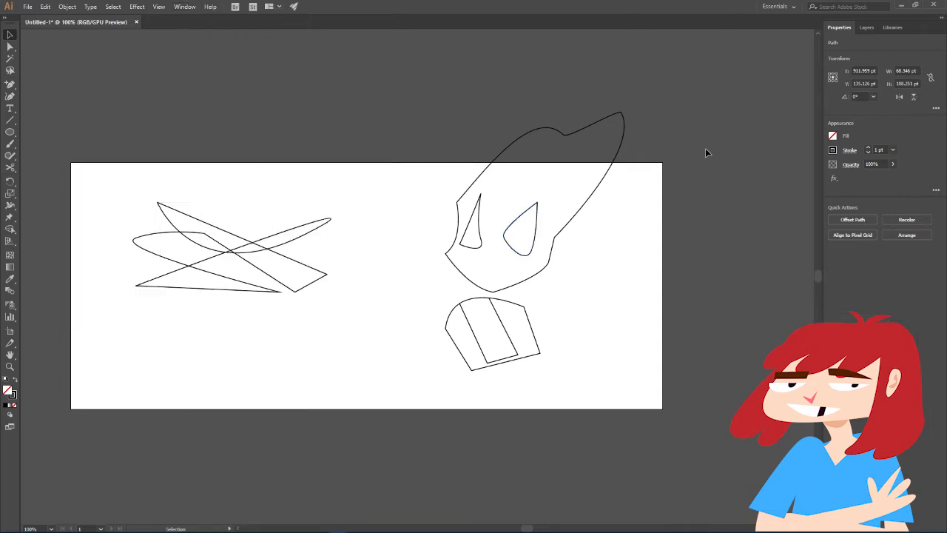
# - Select the spiked head outline, show the Stroke panel and place it above the artboard's upper left corner
pyautogui.click(600, 120)
pyautogui.click(189, 7)
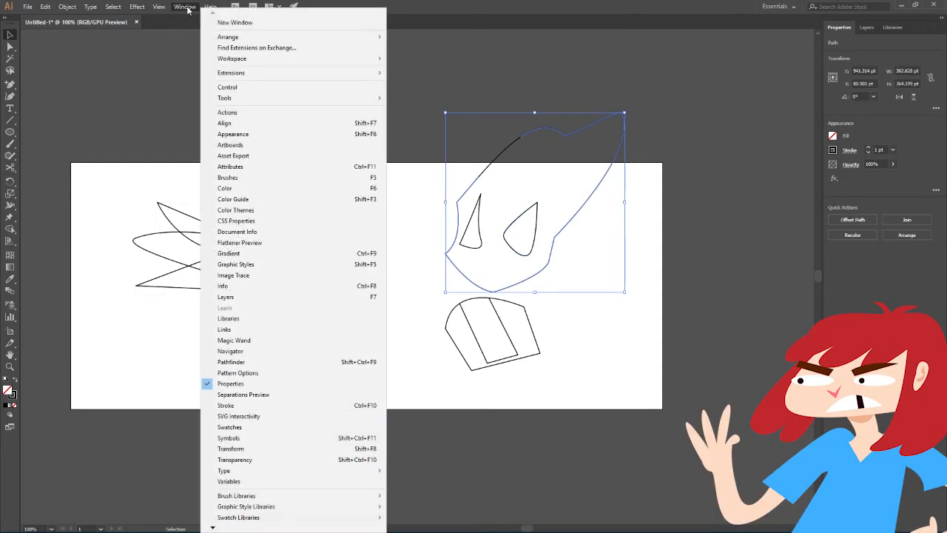
pyautogui.moveTo(254, 63)
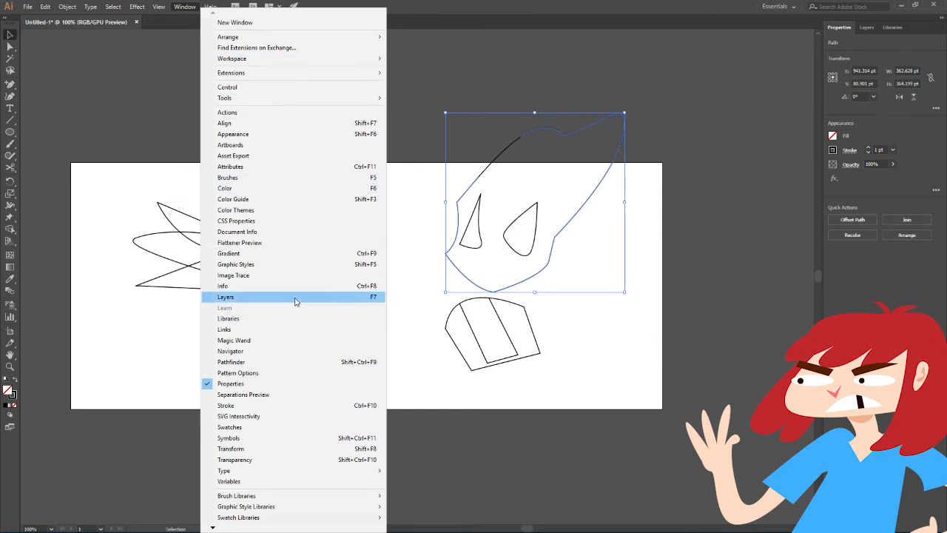
pyautogui.click(293, 405)
pyautogui.moveTo(530, 238)
pyautogui.mouseDown()
pyautogui.moveTo(301, 128)
pyautogui.moveTo(173, 51)
pyautogui.mouseUp()
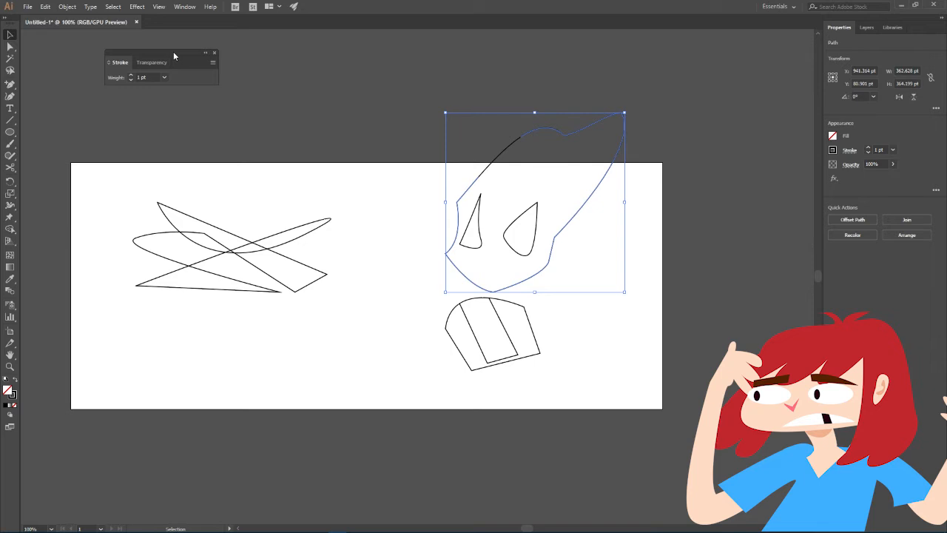
# - Switch to the Tracing workspace
pyautogui.click(185, 6)
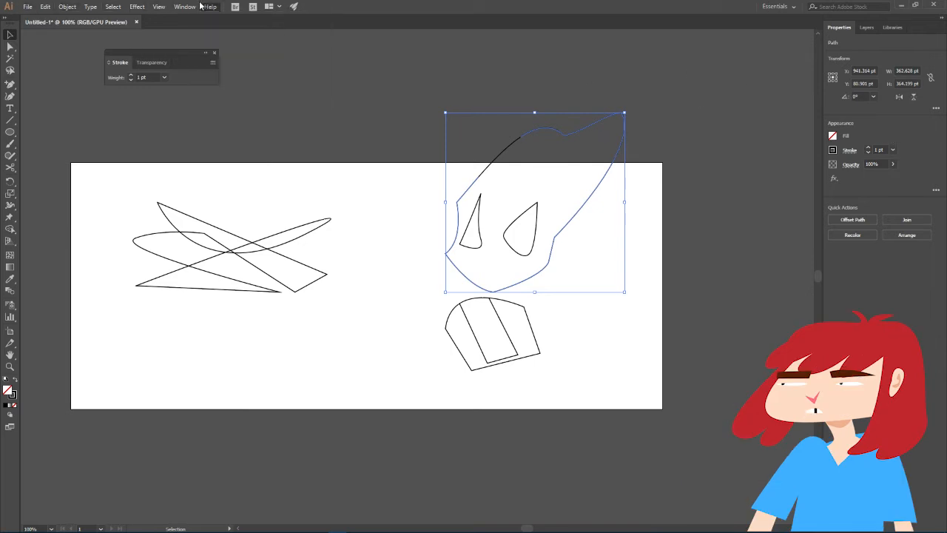
pyautogui.moveTo(236, 57)
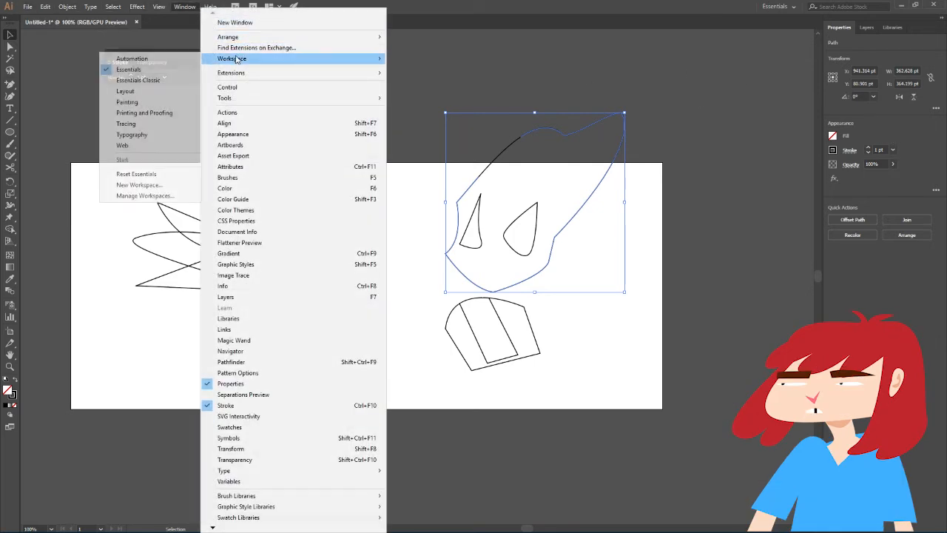
pyautogui.click(151, 123)
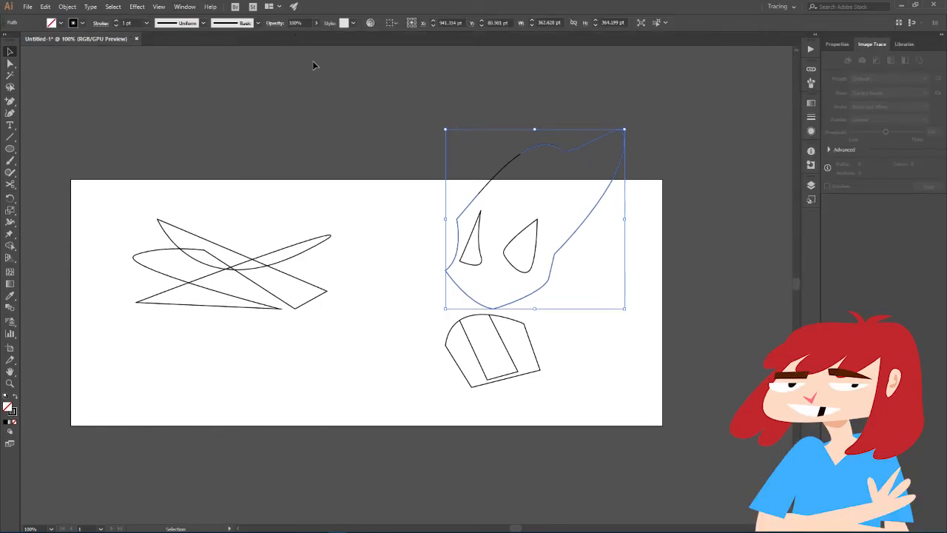
# - Apply the elliptical variable width profile, tapered at both ends, to the spiked head outline's stroke
pyautogui.click(206, 24)
pyautogui.click(206, 24)
pyautogui.click(584, 173)
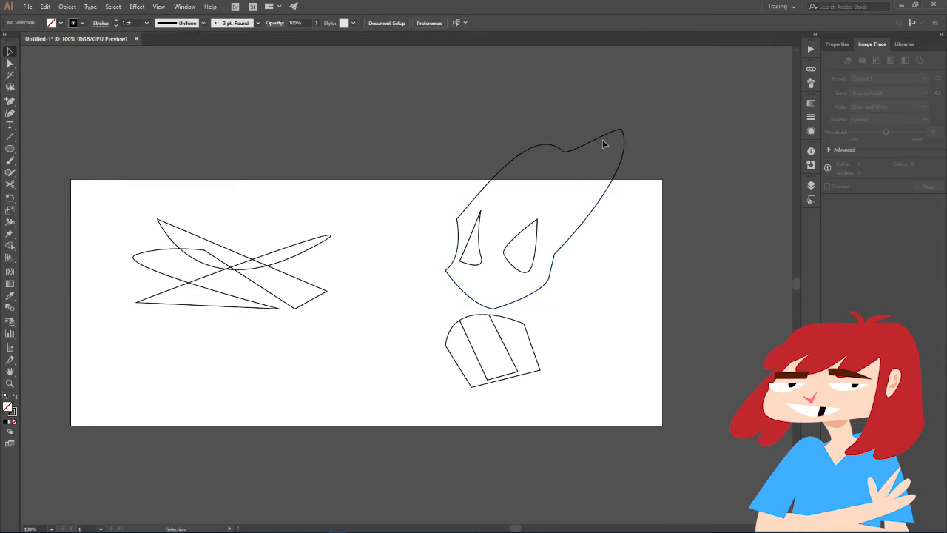
pyautogui.click(603, 143)
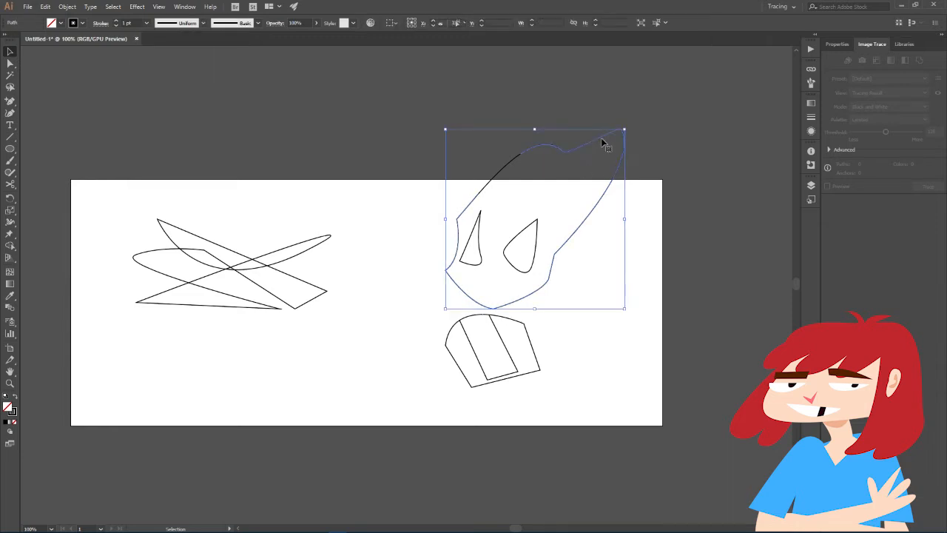
pyautogui.click(201, 23)
pyautogui.click(182, 53)
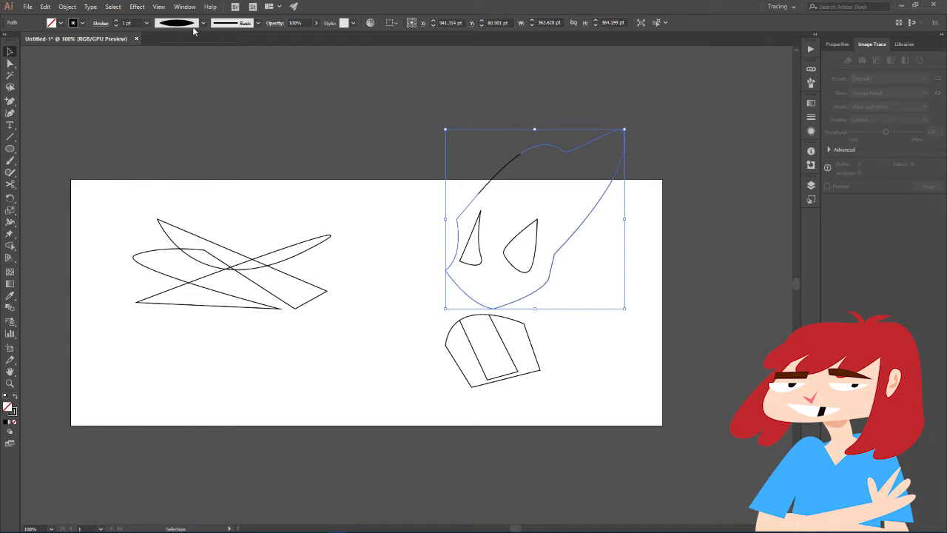
# - Raise the spiked head outline's stroke weight to 7 pt and deselect it
pyautogui.click(117, 22)
pyautogui.click(117, 22)
pyautogui.click(117, 21)
pyautogui.click(116, 22)
pyautogui.click(117, 21)
pyautogui.click(117, 21)
pyautogui.click(307, 147)
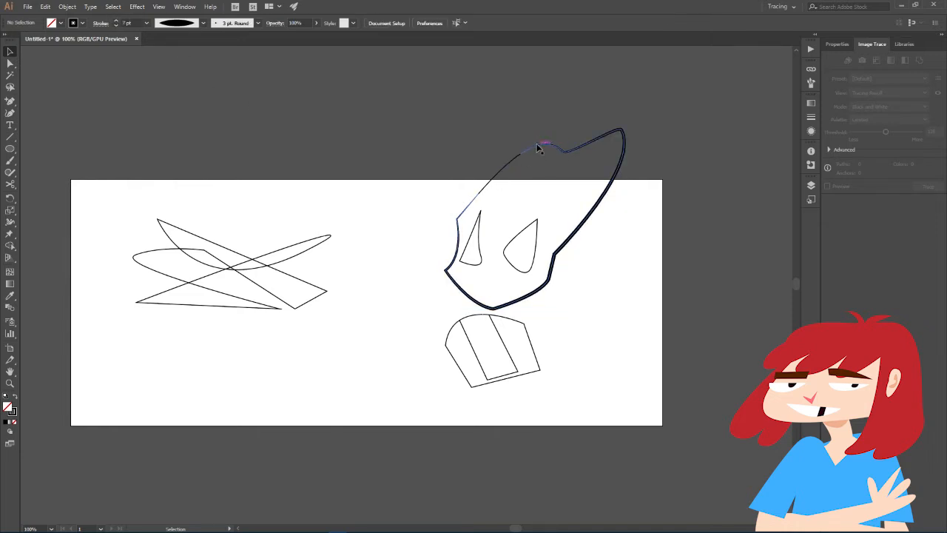
# - Draw a closed rounded head outline about 189 by 191 pt with the Pen tool, above the zigzag shapes
pyautogui.click(11, 100)
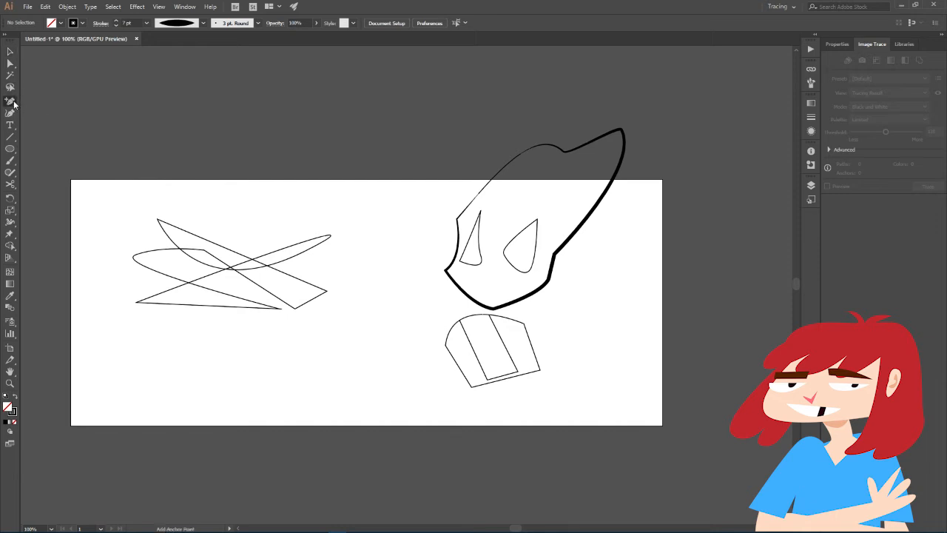
pyautogui.moveTo(11, 102); pyautogui.dragTo(41, 99)
pyautogui.click(343, 116)
pyautogui.click(274, 119)
pyautogui.moveTo(337, 196); pyautogui.dragTo(388, 182)
pyautogui.click(344, 116)
pyautogui.keyDown('ctrl'); pyautogui.click(387, 185); pyautogui.keyUp('ctrl')
# - Draw a closed eye with a straight slanted top and rounded underside in the left part of the round head
pyautogui.click(273, 144)
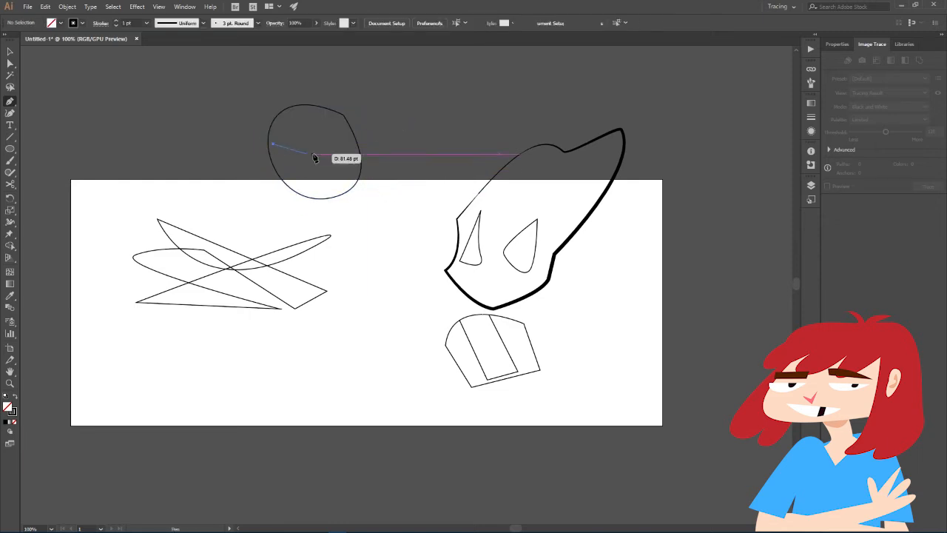
pyautogui.click(319, 154)
pyautogui.moveTo(294, 167); pyautogui.dragTo(274, 154)
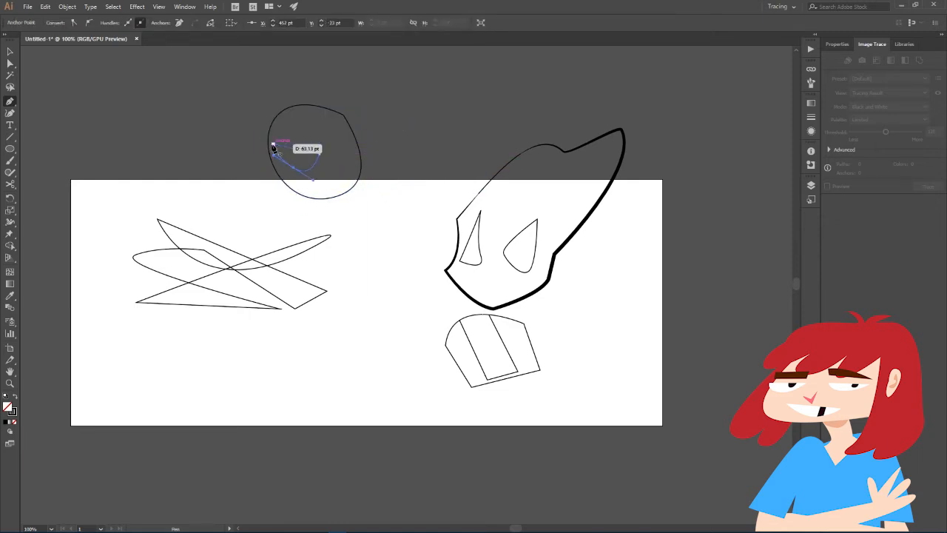
pyautogui.click(273, 145)
# - Draw a narrower closed eye with a pointed top and rounded lower end in the right part of the round head
pyautogui.click(331, 151)
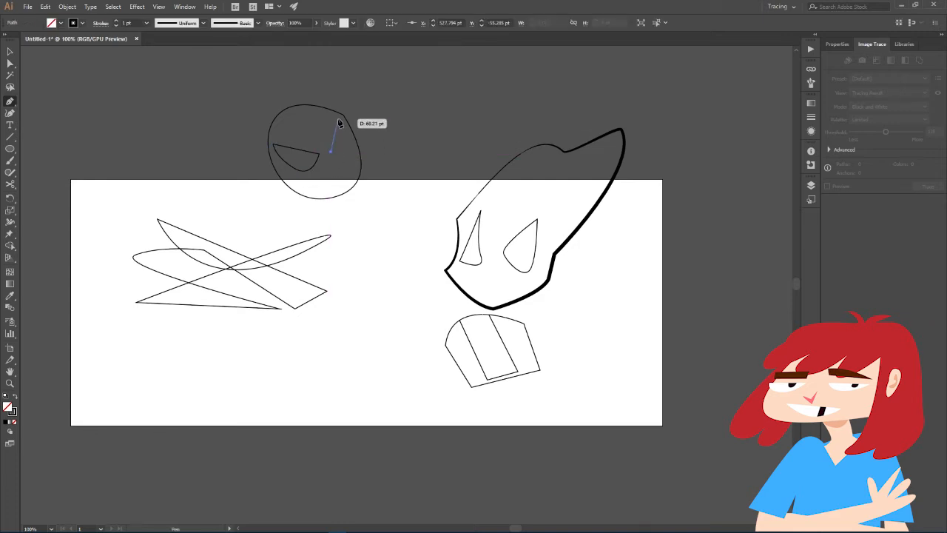
pyautogui.click(338, 119)
pyautogui.moveTo(347, 149); pyautogui.dragTo(339, 160)
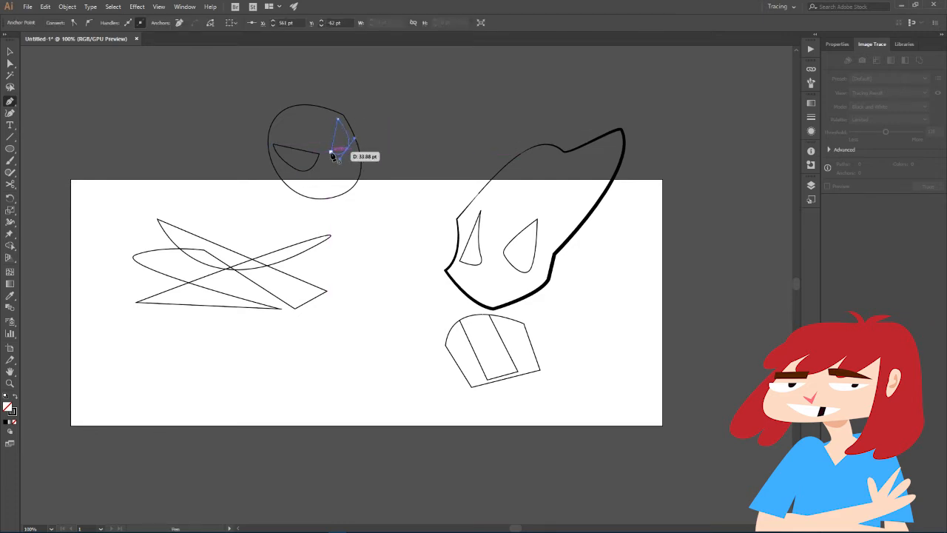
pyautogui.click(332, 153)
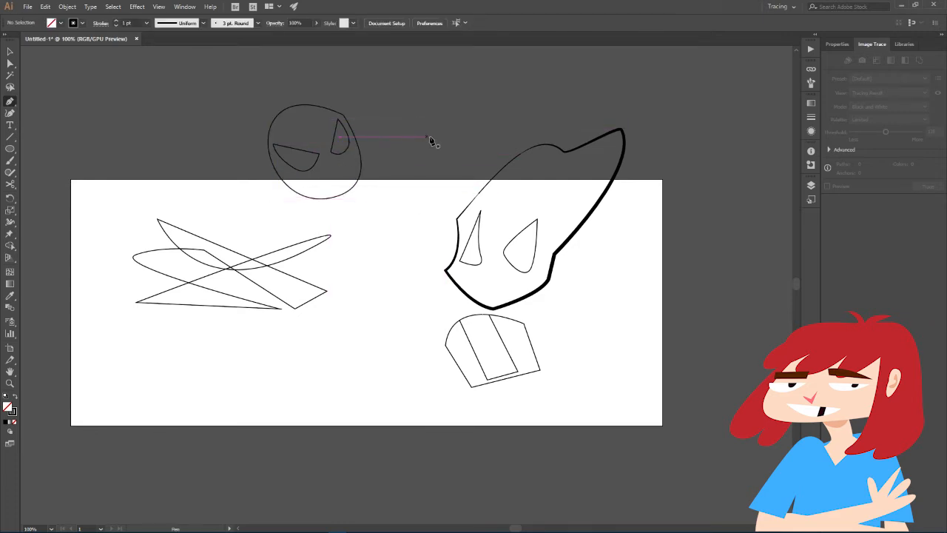
# - Fill the round head with black and no stroke, and fill its left eye with white
pyautogui.press('v')
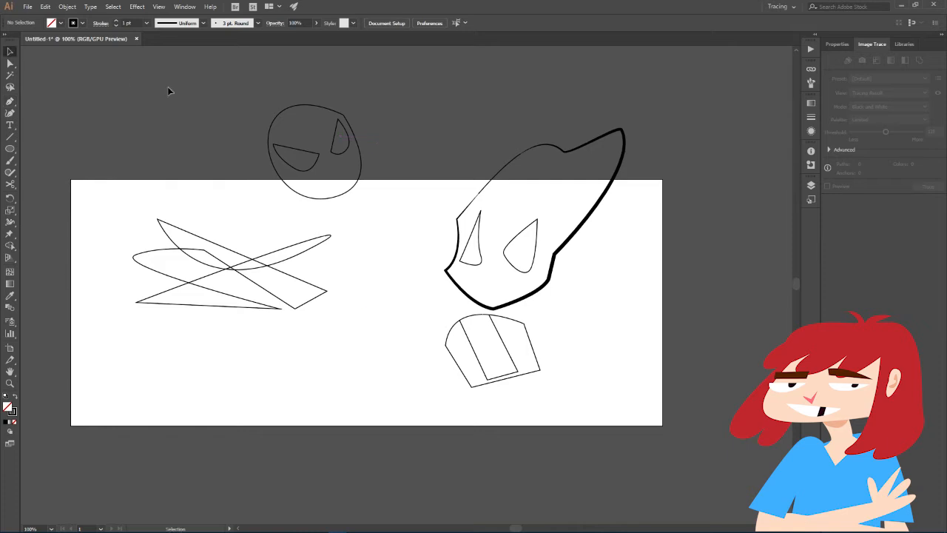
pyautogui.click(320, 110)
pyautogui.click(14, 398)
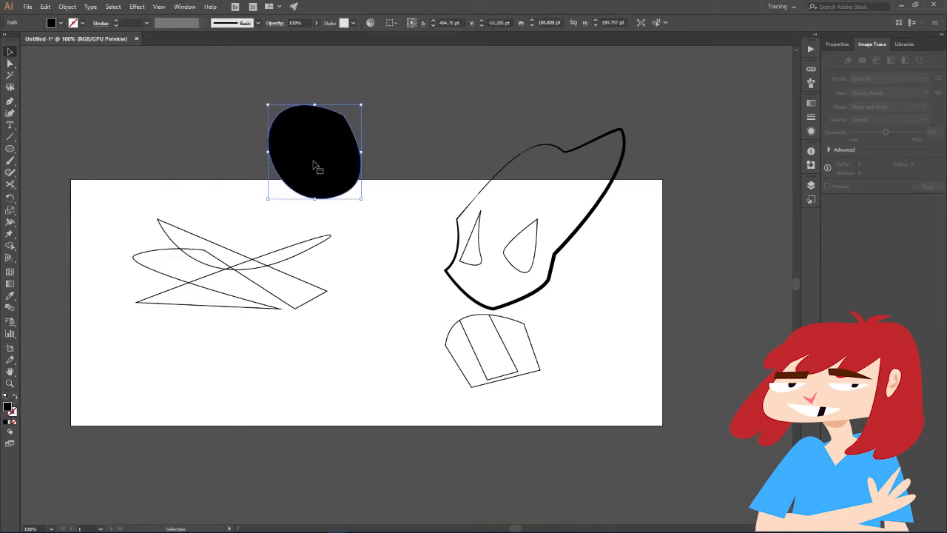
pyautogui.click(314, 164)
pyautogui.doubleClick(6, 407)
pyautogui.moveTo(52, 119); pyautogui.dragTo(12, 160)
pyautogui.moveTo(80, 46); pyautogui.dragTo(11, 34)
pyautogui.click(233, 36)
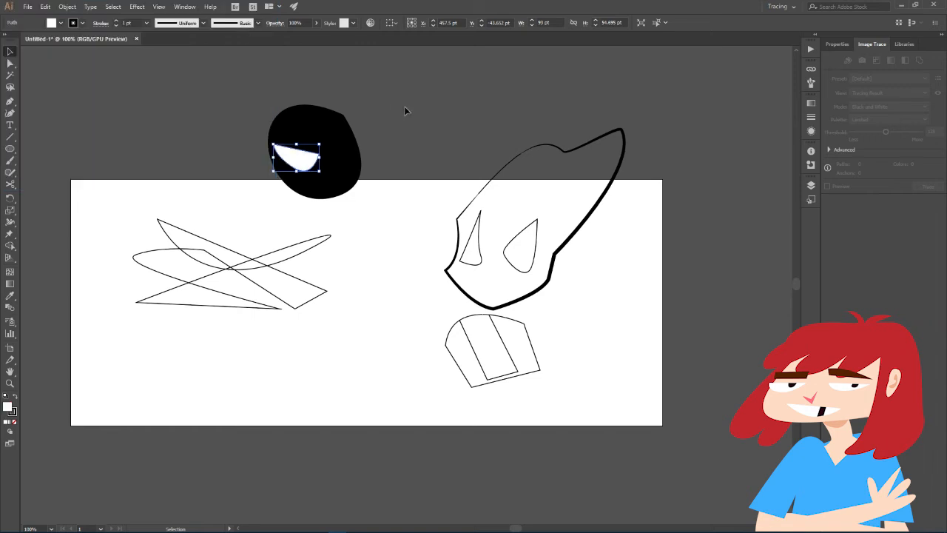
# - Undo the fills on the round head and its left eye, and clear the selection
pyautogui.hotkey('ctrl', 'z')
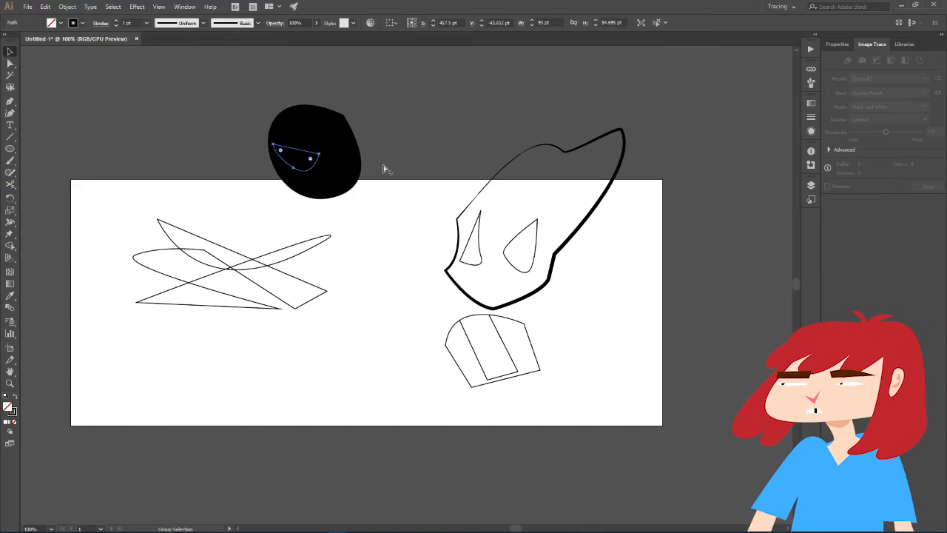
pyautogui.hotkey('ctrl', 'z')
pyautogui.click(406, 156)
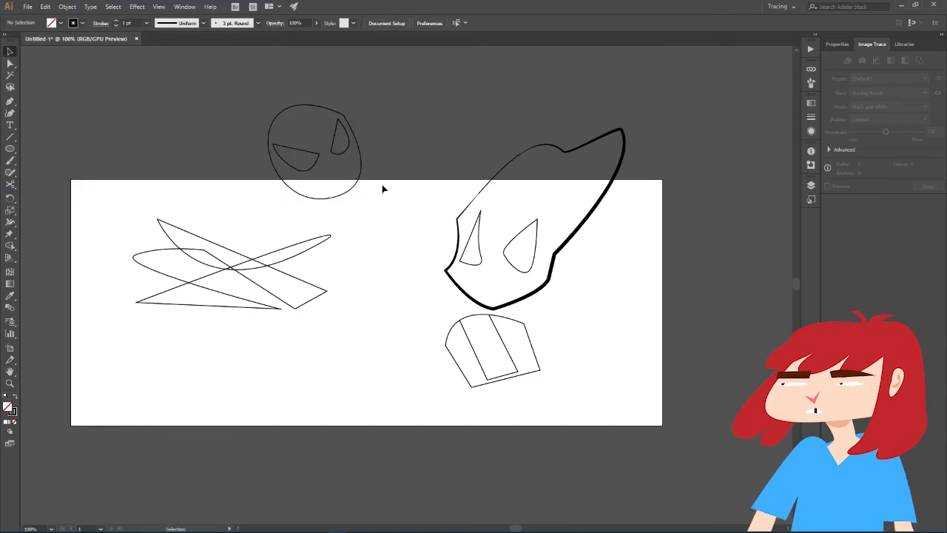
# - Select the round head with both its eyes and make them a Live Paint group
pyautogui.moveTo(294, 150); pyautogui.dragTo(376, 205)
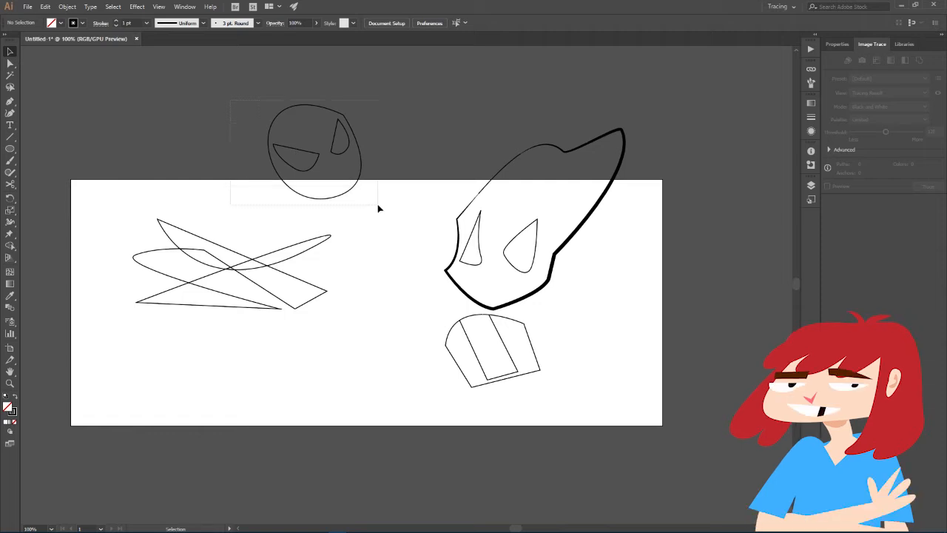
pyautogui.click(89, 7)
pyautogui.moveTo(78, 6)
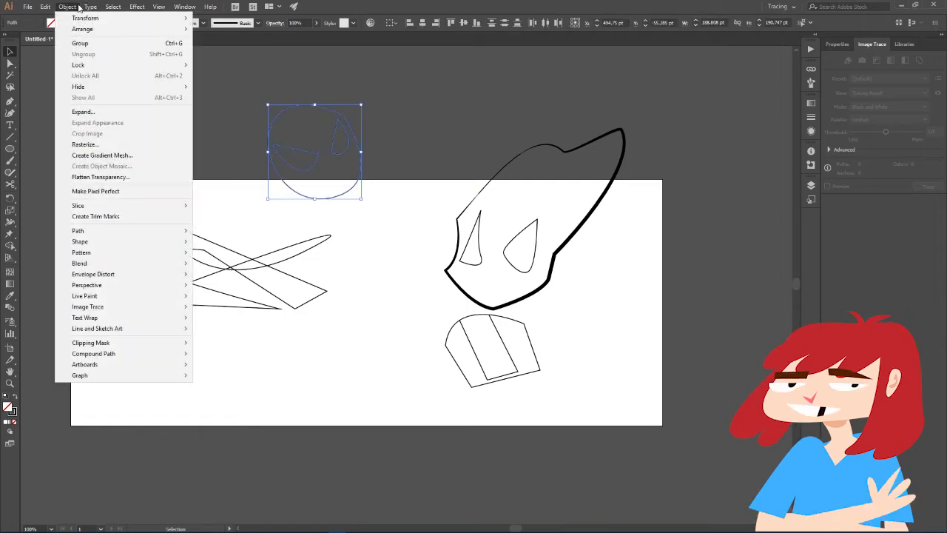
pyautogui.moveTo(141, 296)
pyautogui.click(266, 297)
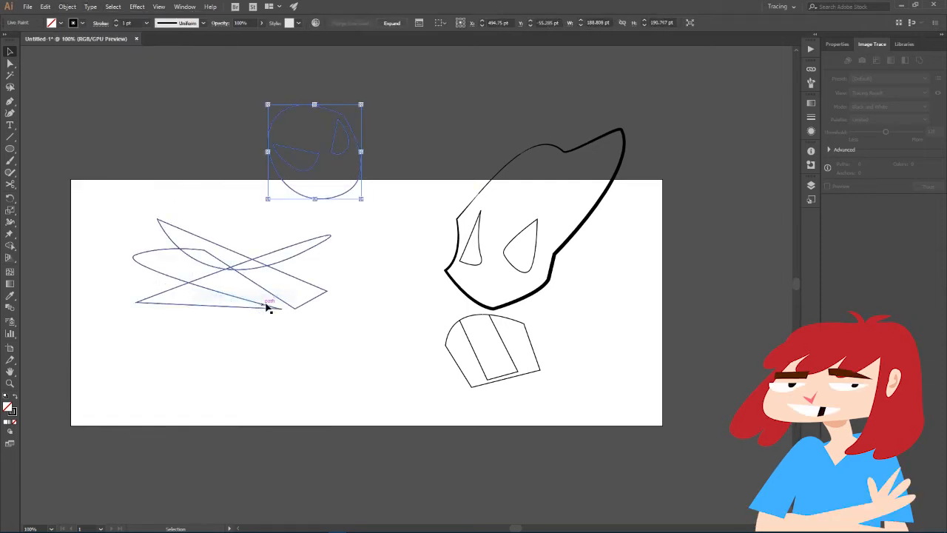
# - Fill the round head's face area with muted red B25454 using the Live Paint Bucket
pyautogui.click(423, 207)
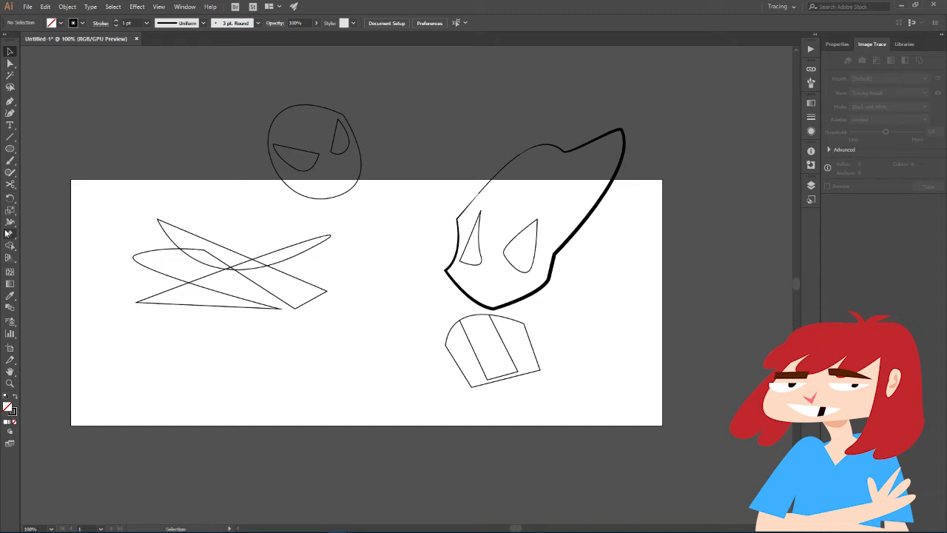
pyautogui.moveTo(9, 247); pyautogui.dragTo(64, 256)
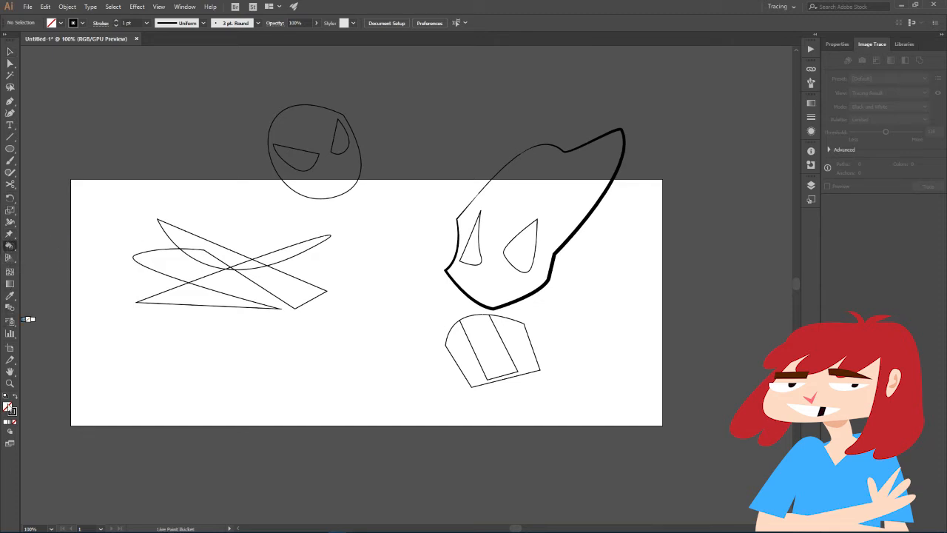
pyautogui.doubleClick(8, 407)
pyautogui.click(81, 71)
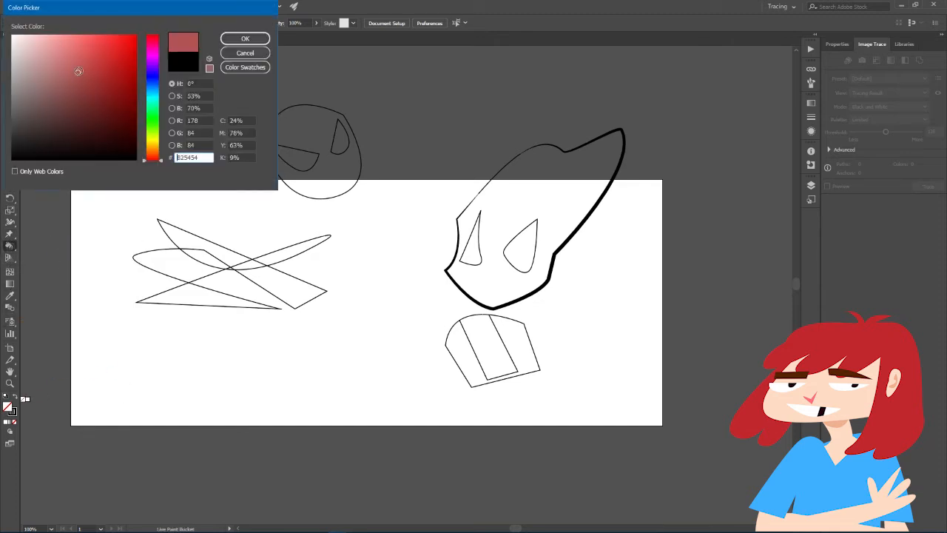
pyautogui.click(245, 40)
pyautogui.click(311, 136)
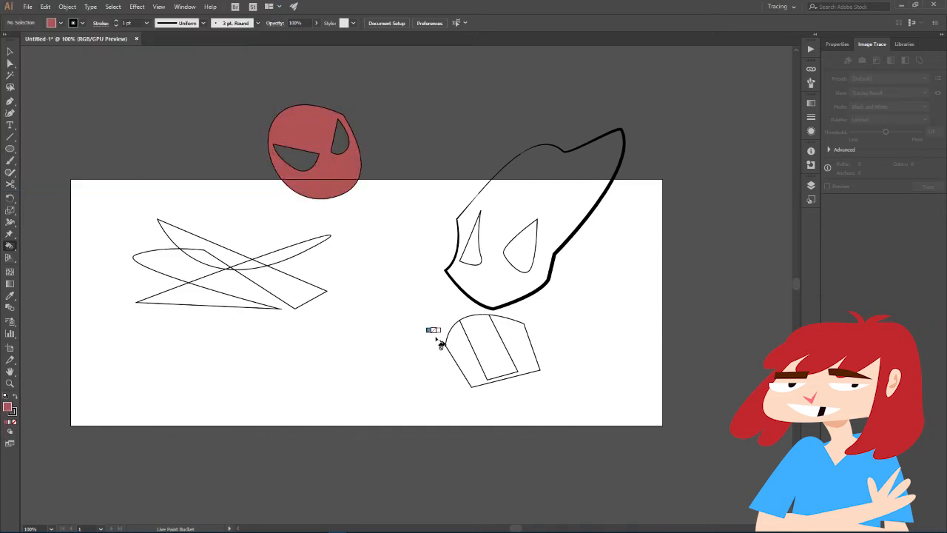
# - Fill both eyes of the round head with a light pink using the Live Paint Bucket
pyautogui.doubleClick(7, 407)
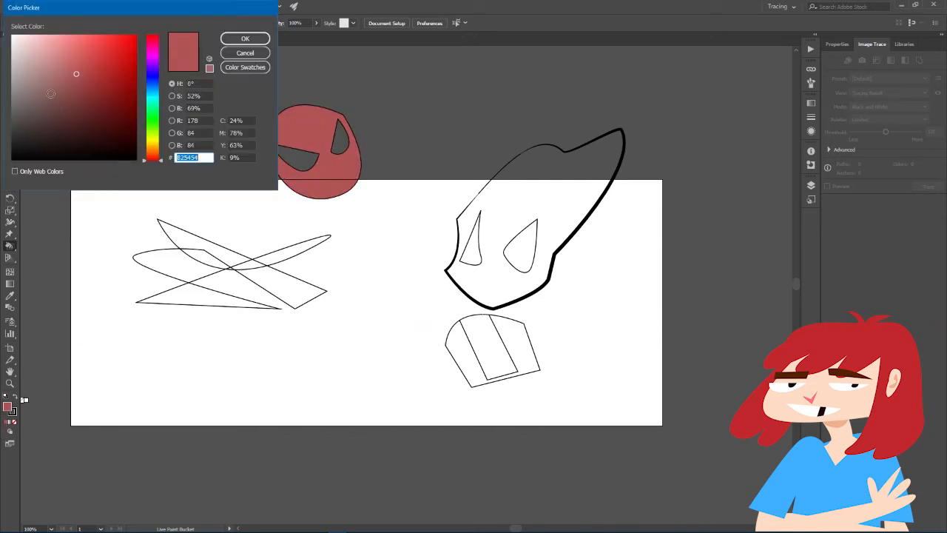
pyautogui.click(32, 47)
pyautogui.click(245, 39)
pyautogui.click(307, 158)
pyautogui.click(345, 147)
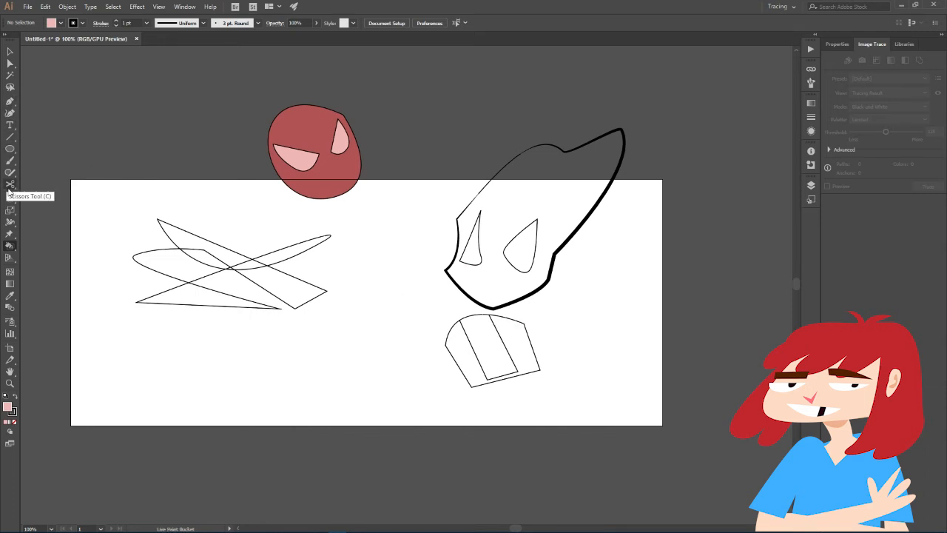
# - With no fill, draw a teardrop-shaped head in the lower middle of the artboard, leaving a small gap in its lower-left outline
pyautogui.click(15, 422)
pyautogui.click(10, 100)
pyautogui.click(358, 299)
pyautogui.moveTo(332, 361); pyautogui.dragTo(342, 377)
pyautogui.keyDown('ctrl'); pyautogui.click(344, 384); pyautogui.keyUp('ctrl')
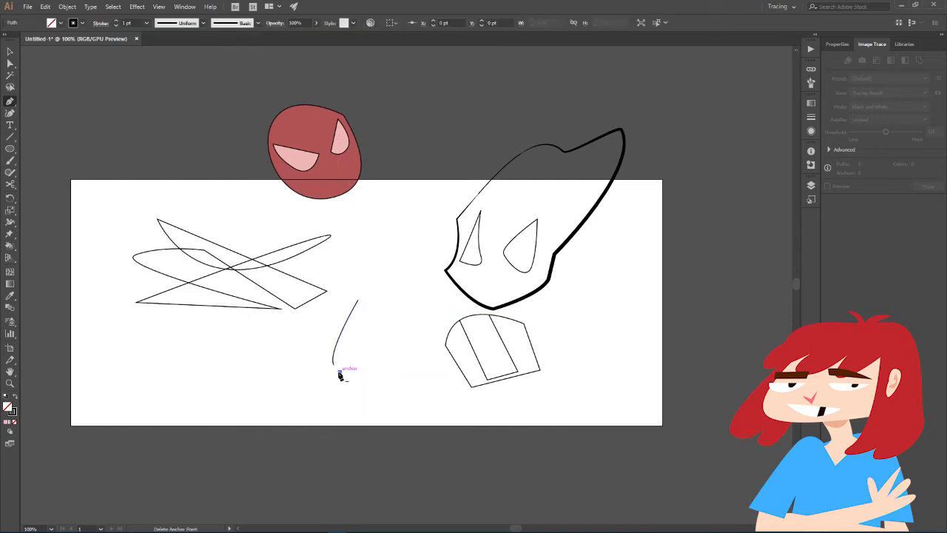
pyautogui.moveTo(356, 387); pyautogui.dragTo(376, 387)
pyautogui.moveTo(395, 341); pyautogui.dragTo(389, 306)
pyautogui.click(358, 299)
pyautogui.keyDown('ctrl'); pyautogui.click(376, 334); pyautogui.keyUp('ctrl')
# - Draw a small closed teardrop eye inside the gapped head
pyautogui.click(360, 332)
pyautogui.moveTo(350, 365); pyautogui.dragTo(370, 366)
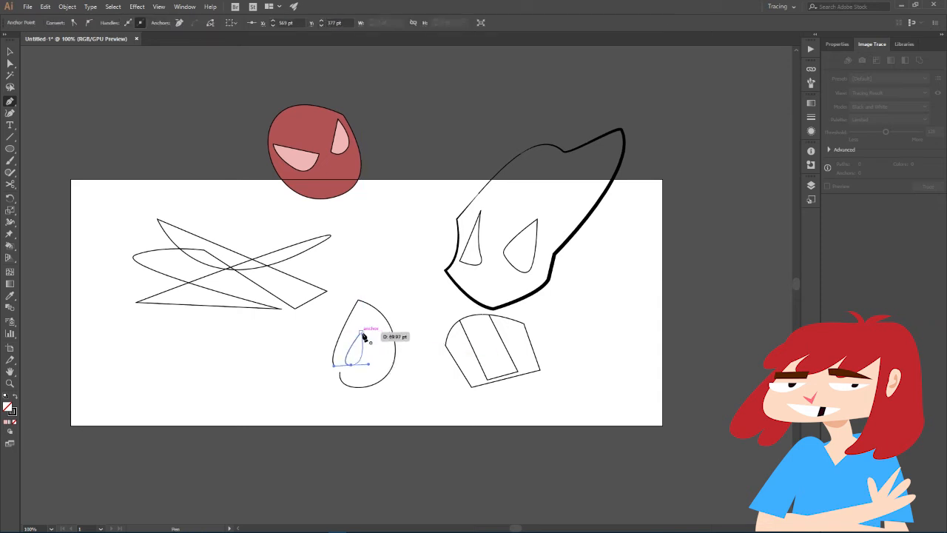
pyautogui.click(361, 332)
pyautogui.keyDown('ctrl'); pyautogui.click(380, 338); pyautogui.keyUp('ctrl')
# - Make a Live Paint group from the gapped head and its eye, and check its outline with the Live Paint Bucket
pyautogui.click(9, 51)
pyautogui.moveTo(402, 412); pyautogui.dragTo(335, 318)
pyautogui.click(99, 6)
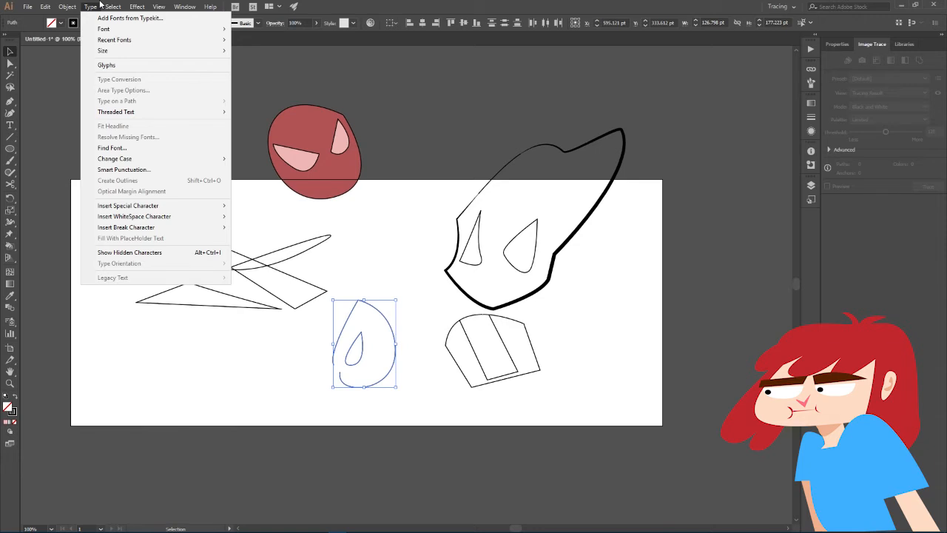
pyautogui.moveTo(68, 6)
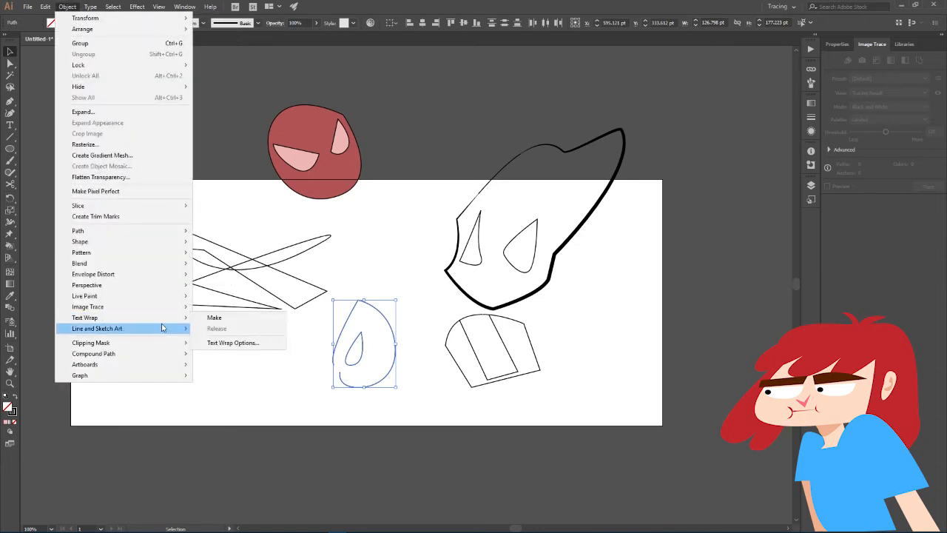
pyautogui.moveTo(151, 298)
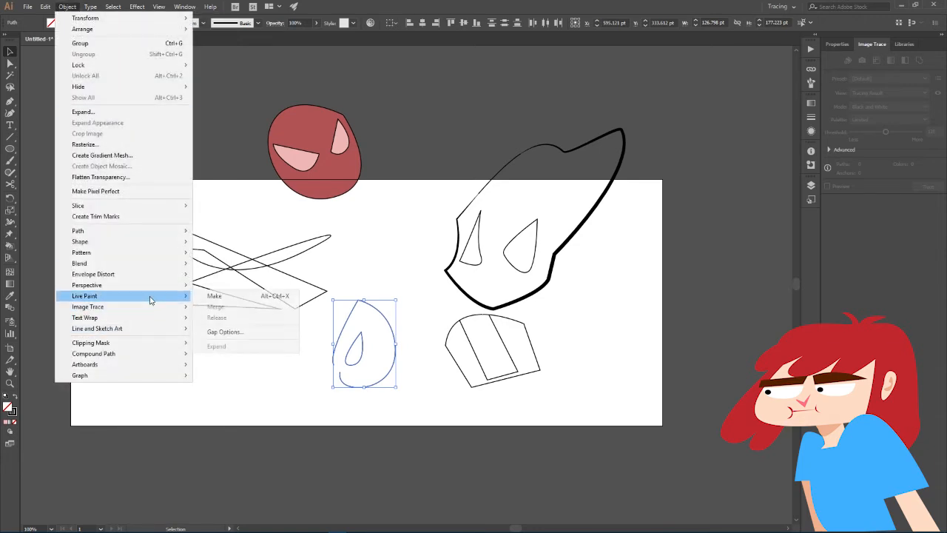
pyautogui.click(214, 296)
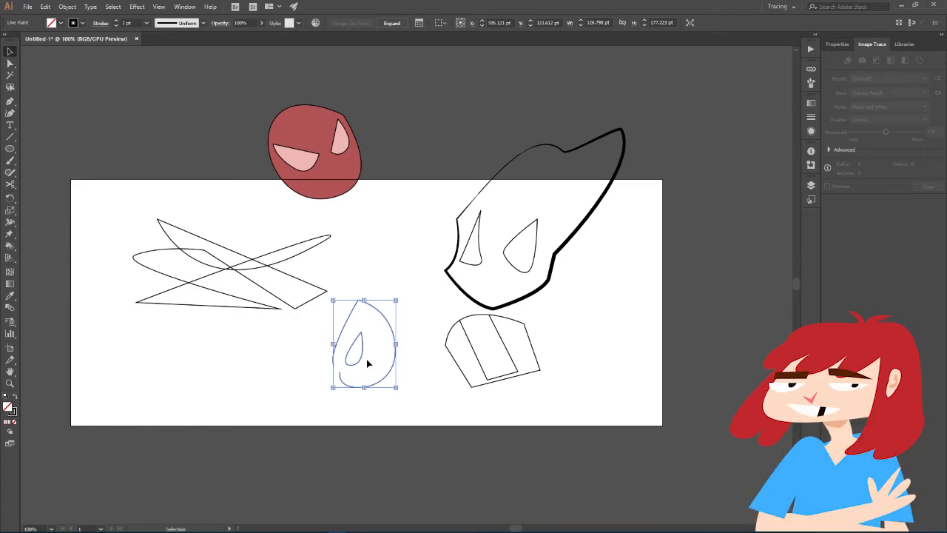
pyautogui.click(148, 309)
pyautogui.click(12, 248)
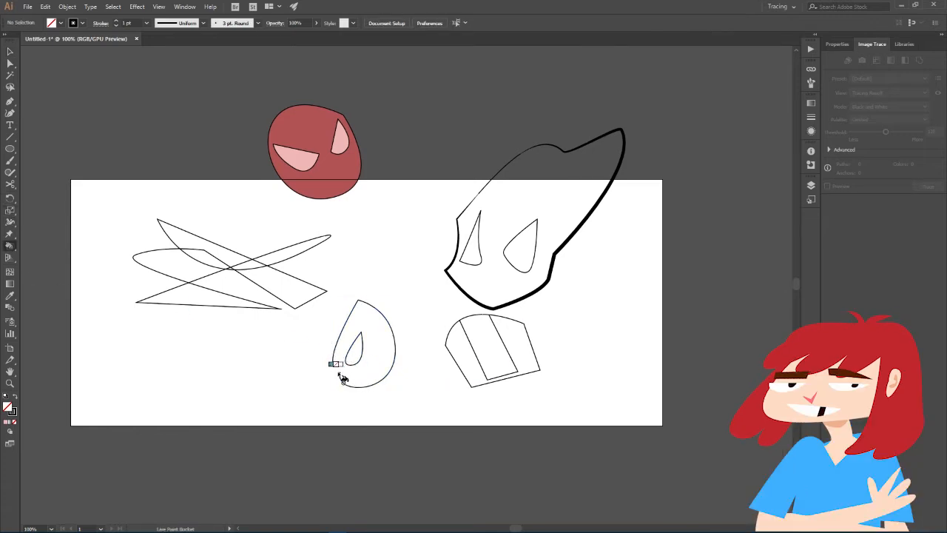
# - Isolate the gapped head's Live Paint group for editing
pyautogui.click(10, 50)
pyautogui.moveTo(330, 296); pyautogui.dragTo(400, 422)
pyautogui.click(398, 374)
pyautogui.doubleClick(390, 370)
# - Set the default Live Paint gap detection to custom gaps of 12 pt
pyautogui.click(67, 7)
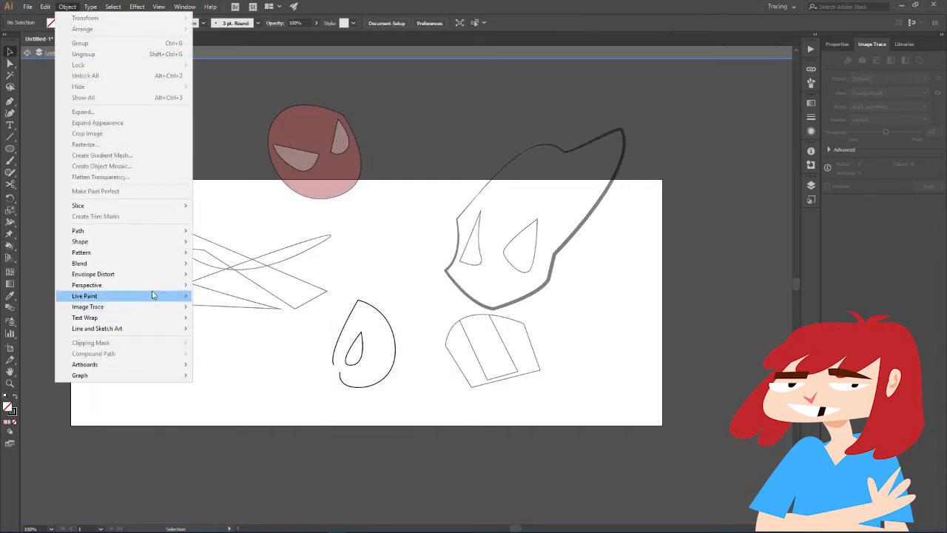
pyautogui.moveTo(156, 295)
pyautogui.click(242, 332)
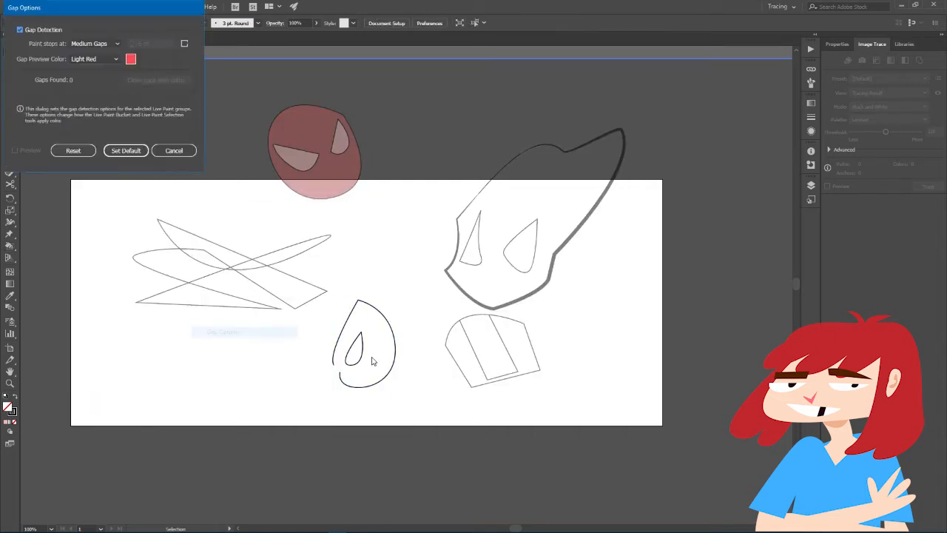
pyautogui.click(91, 44)
pyautogui.click(95, 87)
pyautogui.click(91, 44)
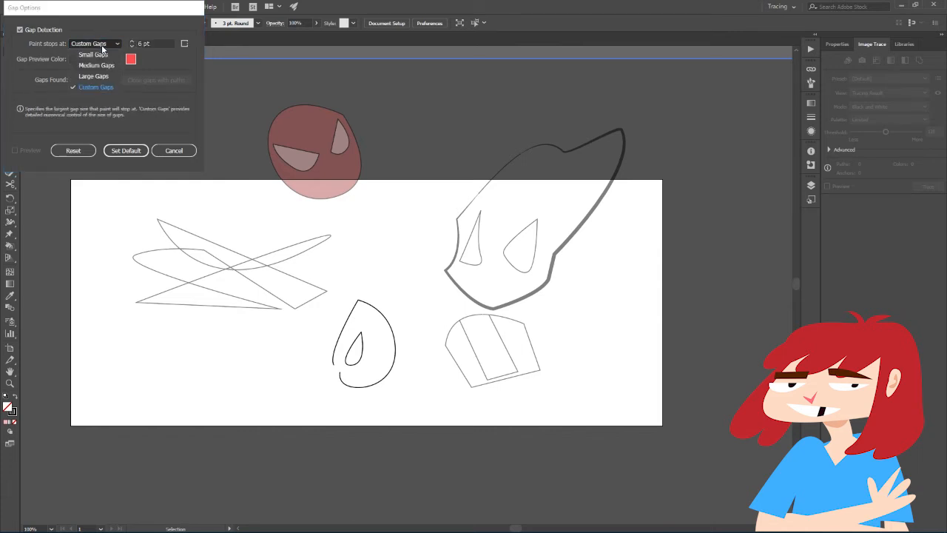
pyautogui.click(101, 75)
pyautogui.click(111, 44)
pyautogui.click(95, 87)
pyautogui.click(133, 43)
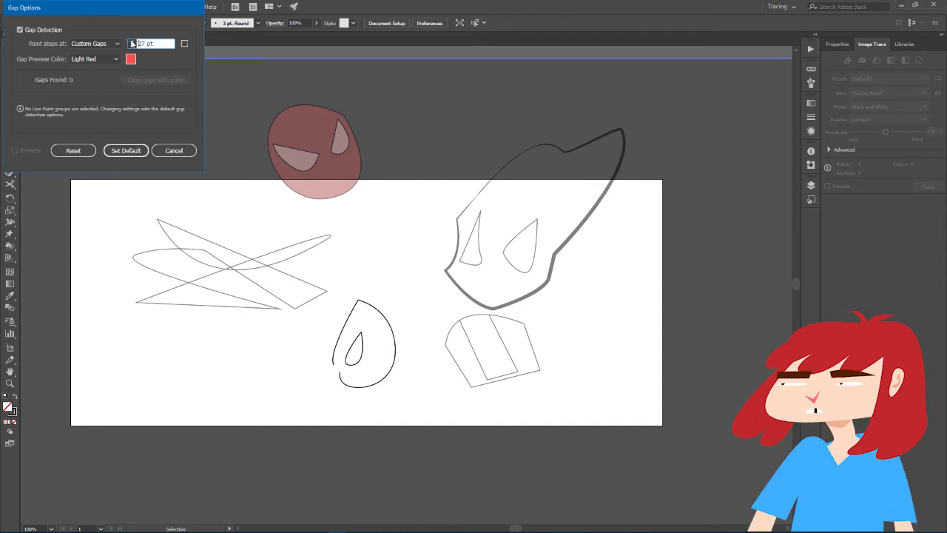
pyautogui.moveTo(146, 42); pyautogui.dragTo(85, 44)
pyautogui.write('12')
pyautogui.press('Return')
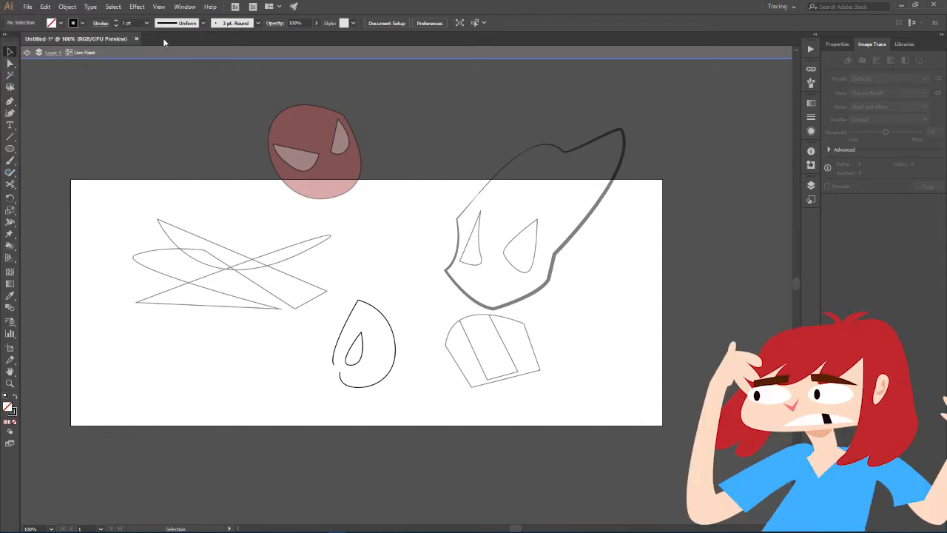
# - Set the gapped head's gap detection to custom gaps of 50 pt and close its gaps with paths
pyautogui.click(343, 383)
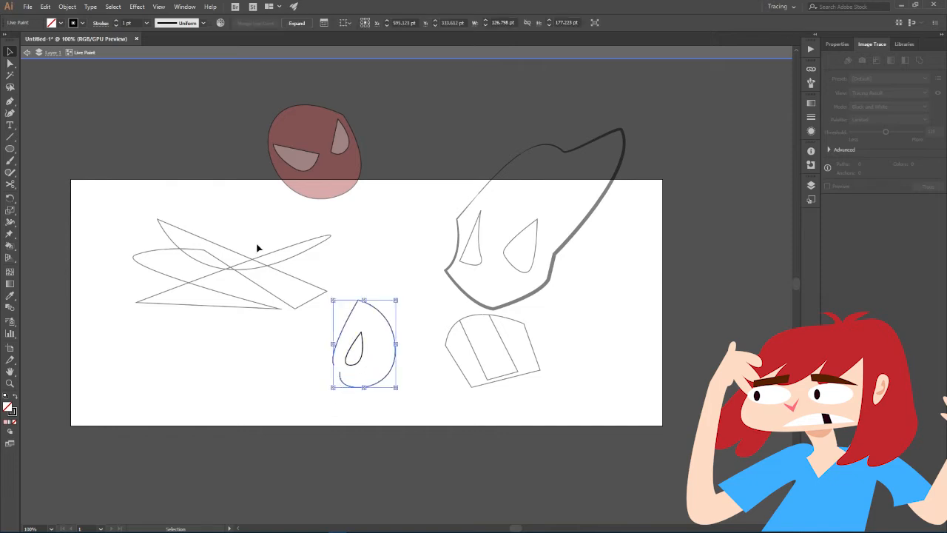
pyautogui.click(68, 6)
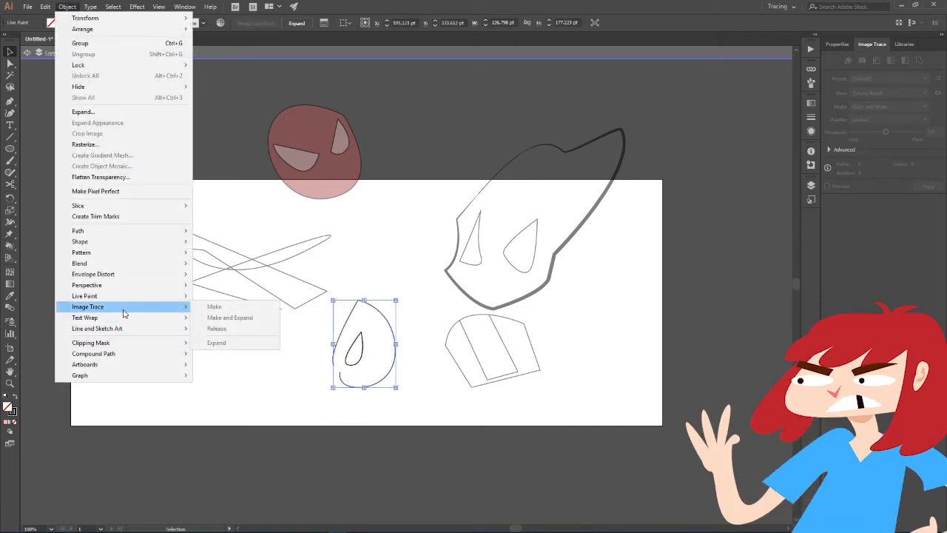
pyautogui.moveTo(155, 296)
pyautogui.click(230, 333)
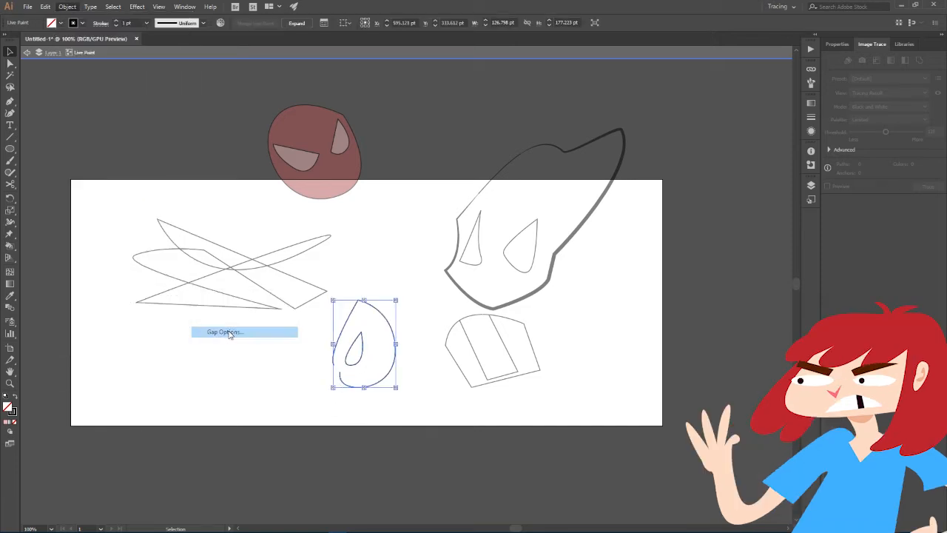
pyautogui.click(95, 43)
pyautogui.click(103, 87)
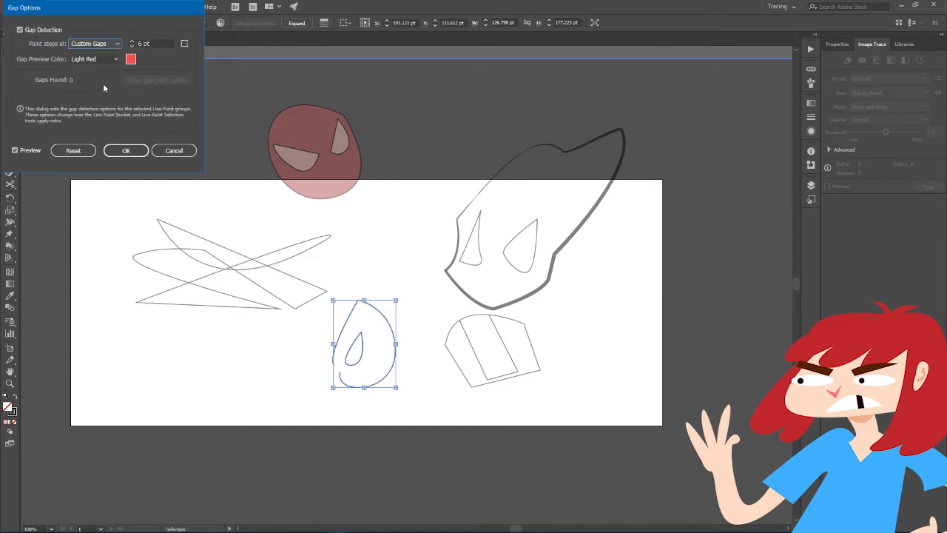
pyautogui.click(137, 43)
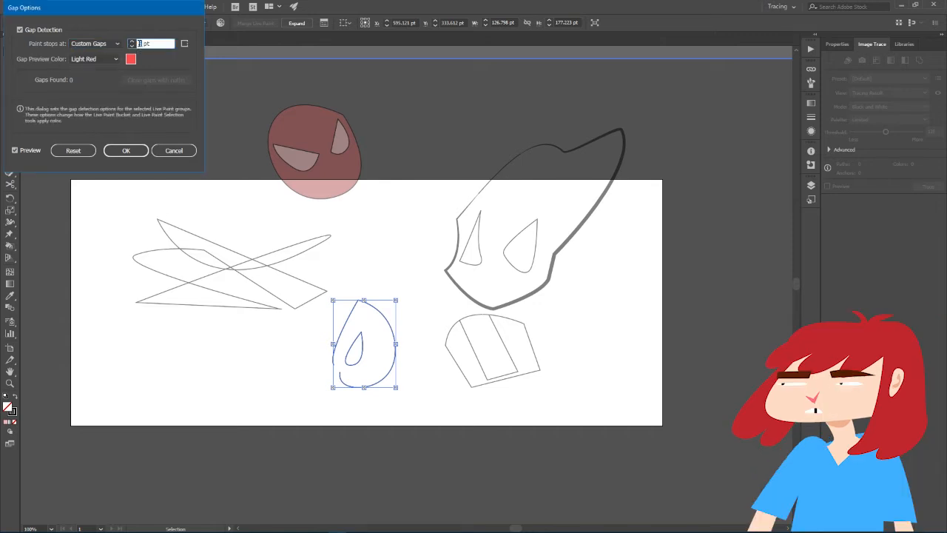
pyautogui.write('50')
pyautogui.click(152, 79)
pyautogui.click(523, 285)
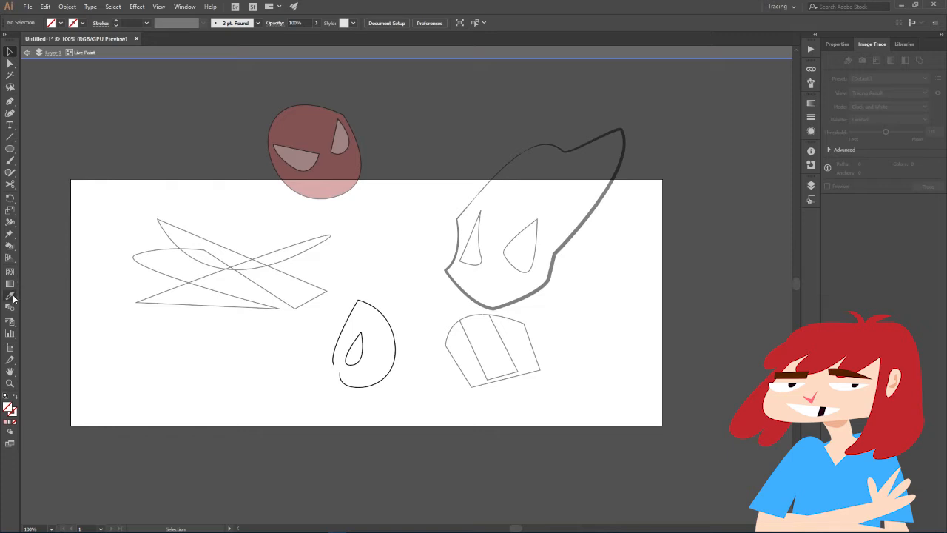
# - Fill the gapped head around its eye with the light pink using the Live Paint Bucket, and leave isolation mode
pyautogui.click(10, 235)
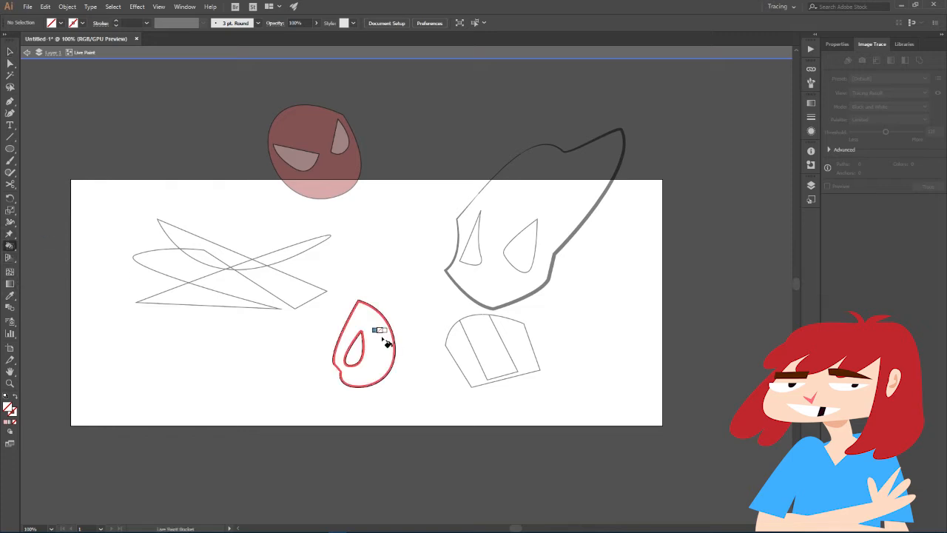
pyautogui.click(6, 422)
pyautogui.click(390, 359)
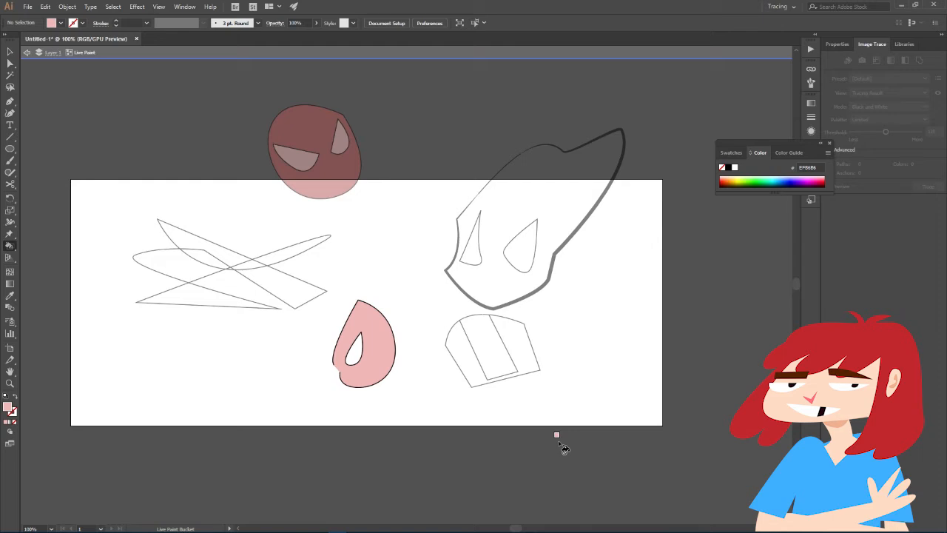
pyautogui.click(10, 52)
pyautogui.press('Escape')
pyautogui.moveTo(180, 163); pyautogui.dragTo(651, 461)
pyautogui.click(743, 458)
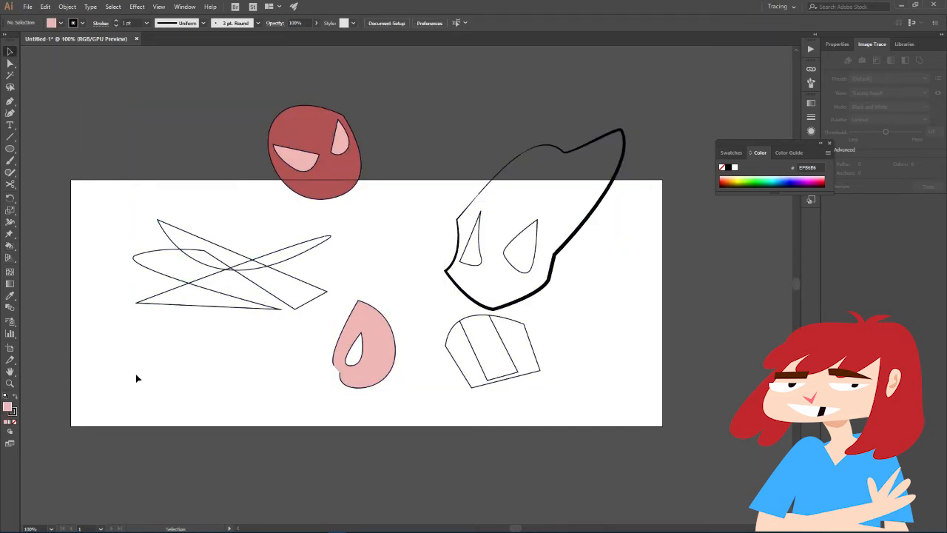
pyautogui.scroll(-1, 237, 393)
pyautogui.scroll(1, 244, 394)
pyautogui.moveTo(623, 426); pyautogui.dragTo(558, 349)
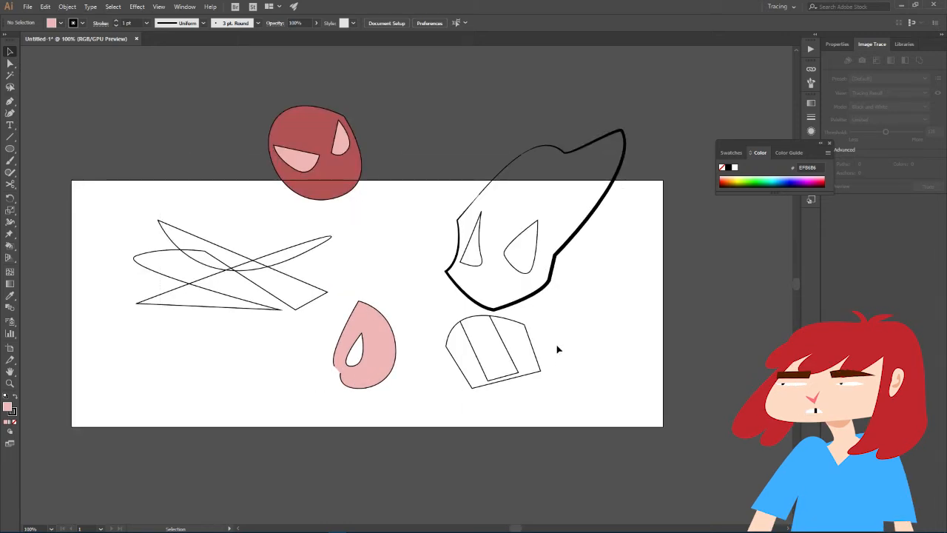
# - Apply the rough charcoal-like brush to the outline of the large pointed head and inspect the stroke up close
pyautogui.doubleClick(564, 239)
pyautogui.click(245, 22)
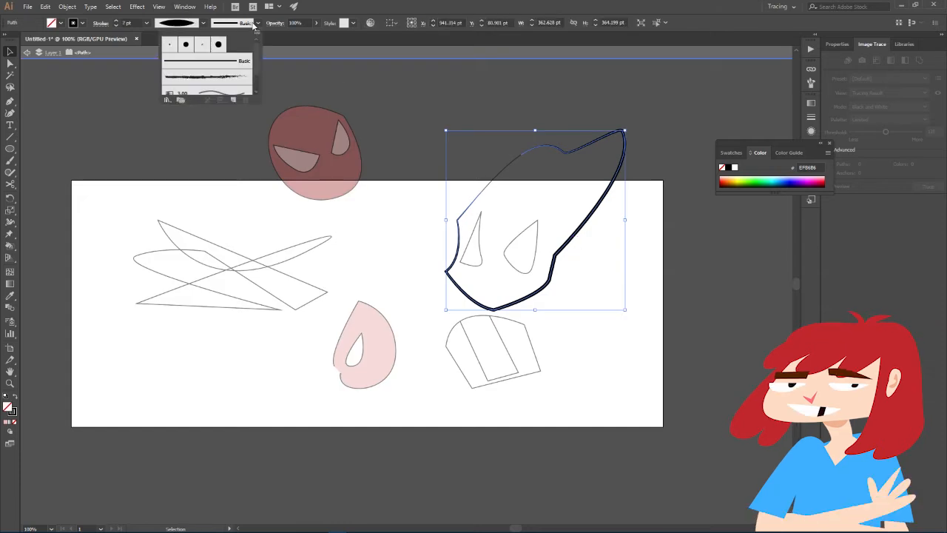
pyautogui.click(222, 76)
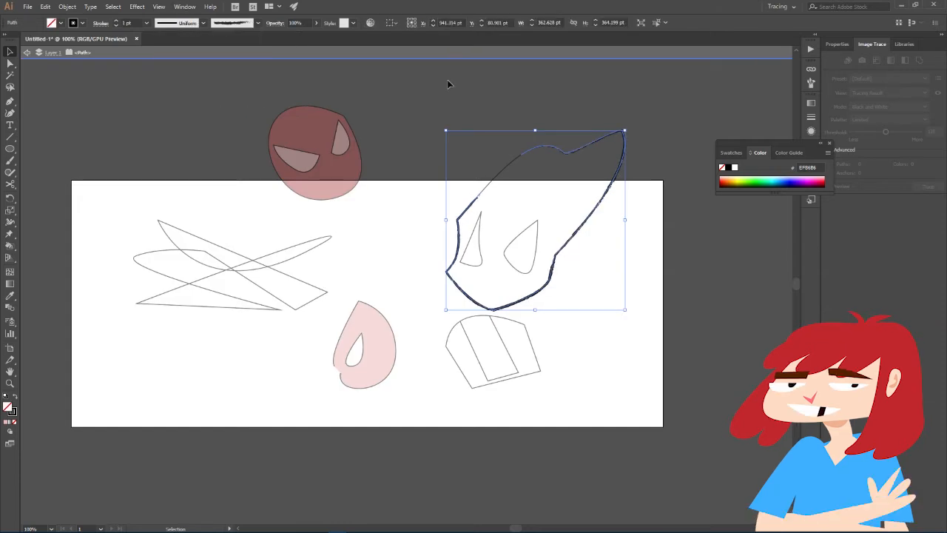
pyautogui.click(426, 155)
pyautogui.scroll(3, 606, 247)
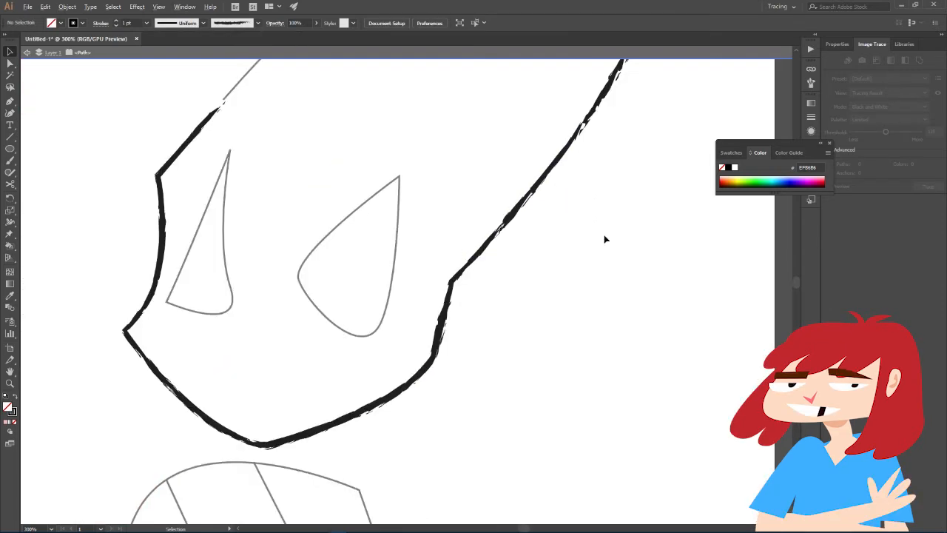
pyautogui.scroll(-4, 604, 239)
pyautogui.doubleClick(598, 262)
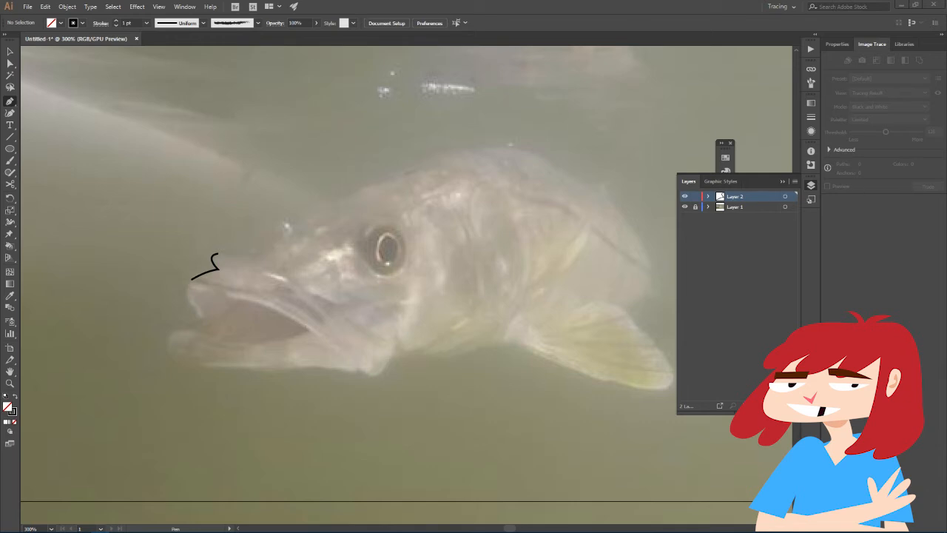
# - Extend the snout outline with the Pen tool along the low dip behind the nose bump to the start of the forehead
pyautogui.click(9, 99)
pyautogui.moveTo(219, 254); pyautogui.dragTo(276, 244)
pyautogui.click(239, 256)
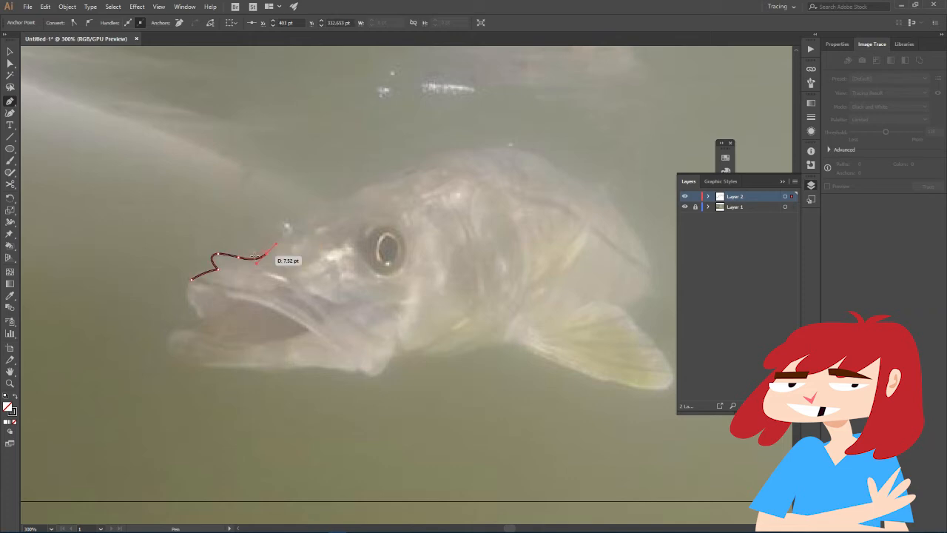
pyautogui.click(267, 255)
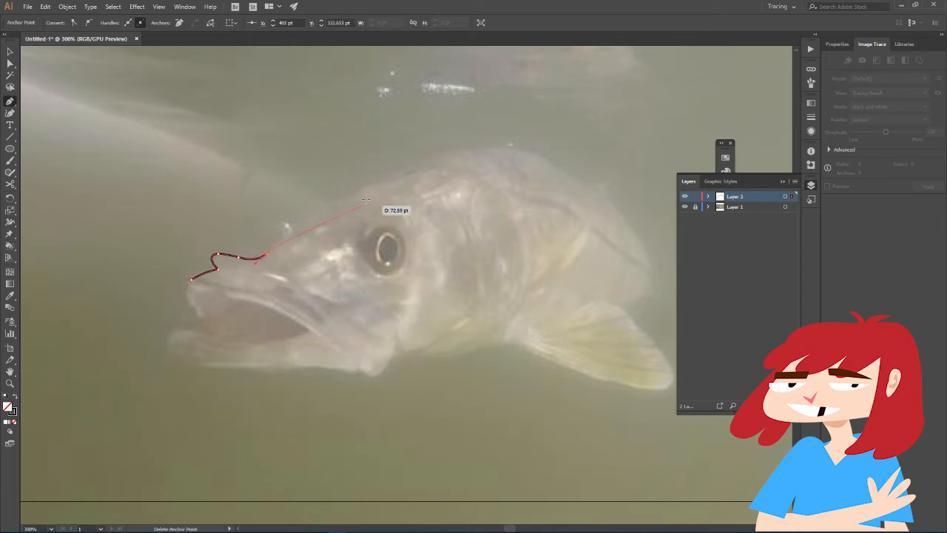
# - Try to trace the forehead and arched back in long Pen curves round to the rear of the fish
pyautogui.moveTo(343, 200)
pyautogui.mouseDown()
pyautogui.moveTo(395, 179)
pyautogui.moveTo(450, 174)
pyautogui.moveTo(438, 173)
pyautogui.mouseUp()
pyautogui.hotkey('ctrl', 'z')
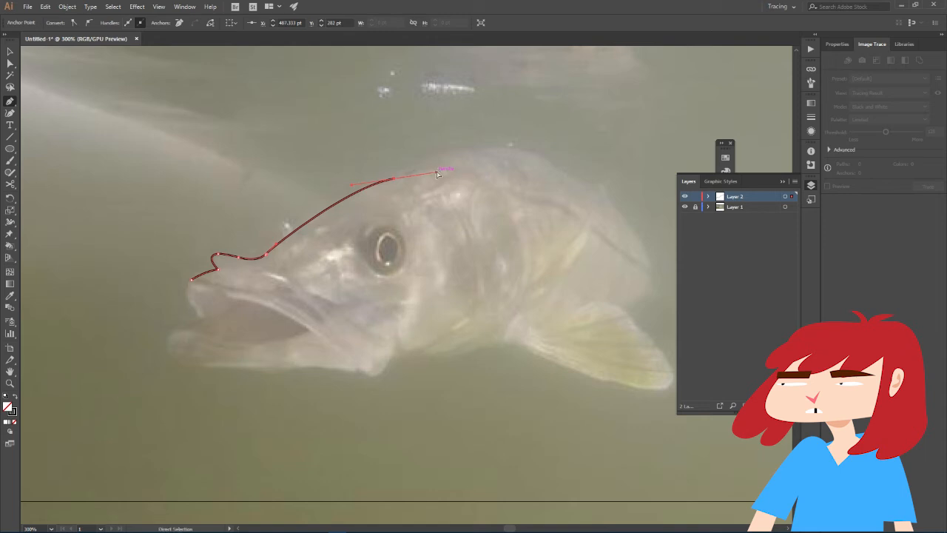
pyautogui.hotkey('ctrl', 'shift', 'a')
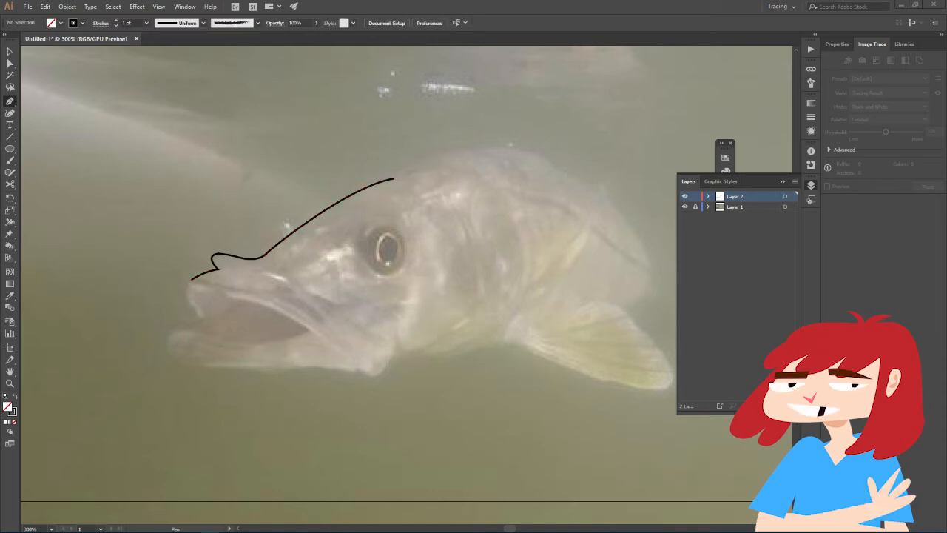
pyautogui.click(394, 178)
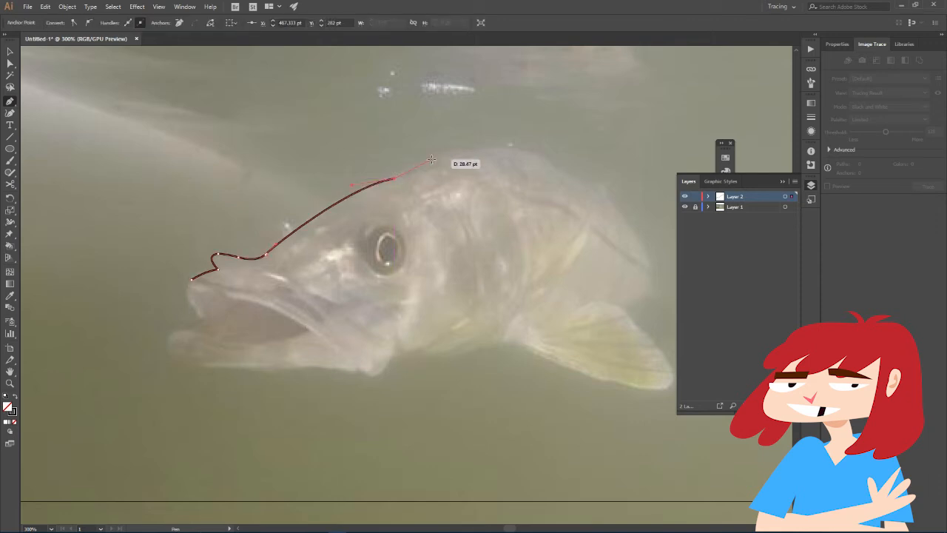
pyautogui.moveTo(420, 160); pyautogui.dragTo(486, 139)
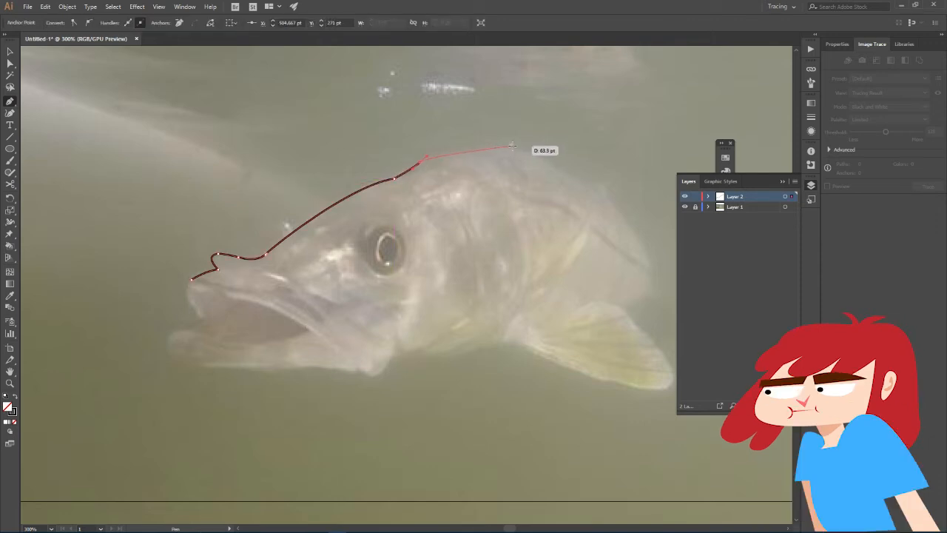
pyautogui.moveTo(560, 159); pyautogui.dragTo(563, 152)
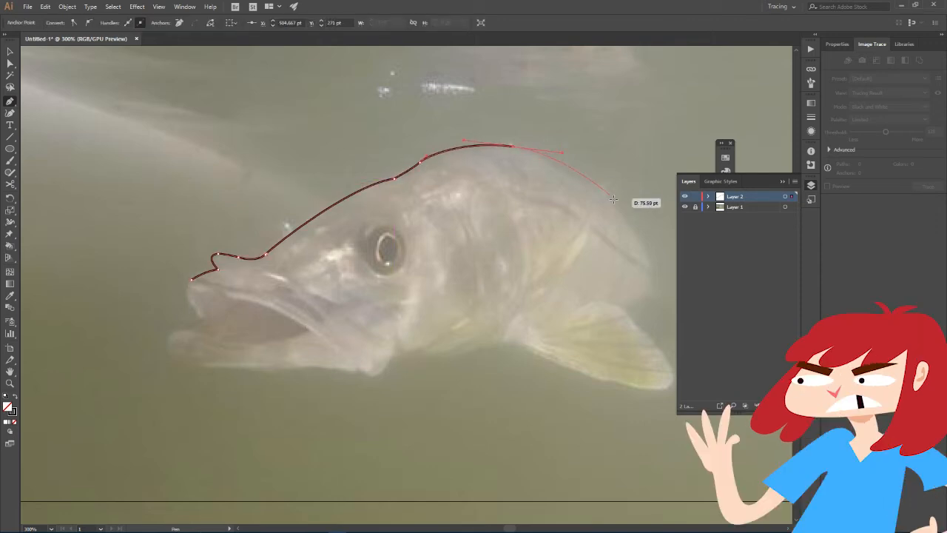
pyautogui.moveTo(614, 208); pyautogui.dragTo(652, 266)
pyautogui.moveTo(622, 303); pyautogui.dragTo(600, 305)
pyautogui.hotkey('ctrl', 'z')
pyautogui.keyDown('ctrl'); pyautogui.click(642, 287); pyautogui.keyUp('ctrl')
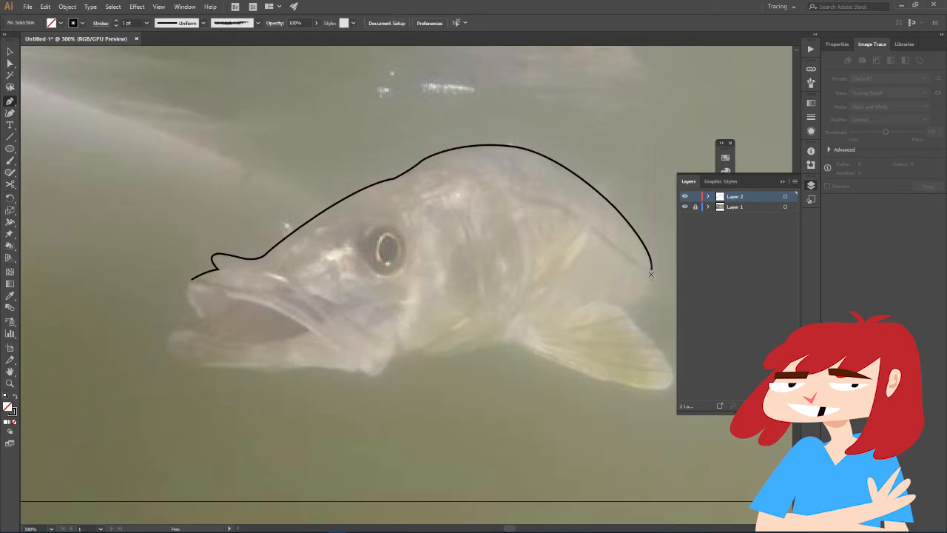
# - Undo the forehead and back curves as far as the dip behind the nose bump
pyautogui.hotkey('ctrl', 'z')
pyautogui.hotkey('ctrl', 'z')
pyautogui.hotkey('ctrl', 'z')
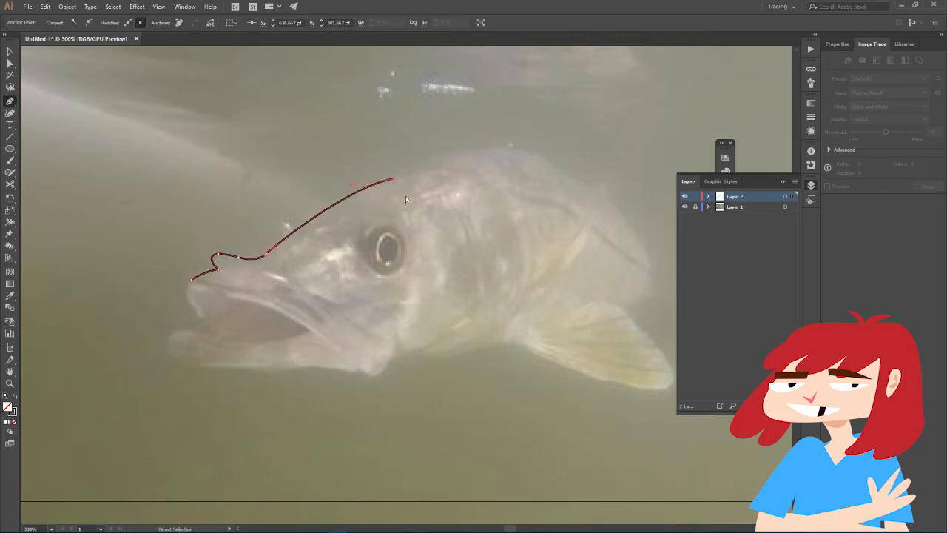
pyautogui.hotkey('ctrl', 'z')
# - Trace the forehead from the dip behind the nose up and over the small bump above the eye
pyautogui.scroll(-2, 406, 200)
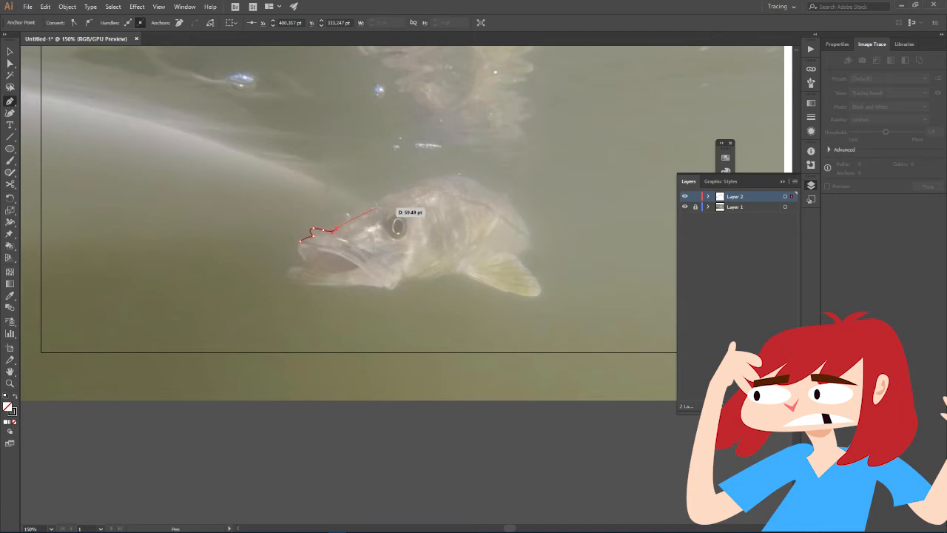
pyautogui.scroll(3, 376, 209)
pyautogui.moveTo(407, 210)
pyautogui.mouseDown()
pyautogui.moveTo(433, 214)
pyautogui.moveTo(435, 199)
pyautogui.mouseUp()
pyautogui.click(438, 186)
pyautogui.click(477, 179)
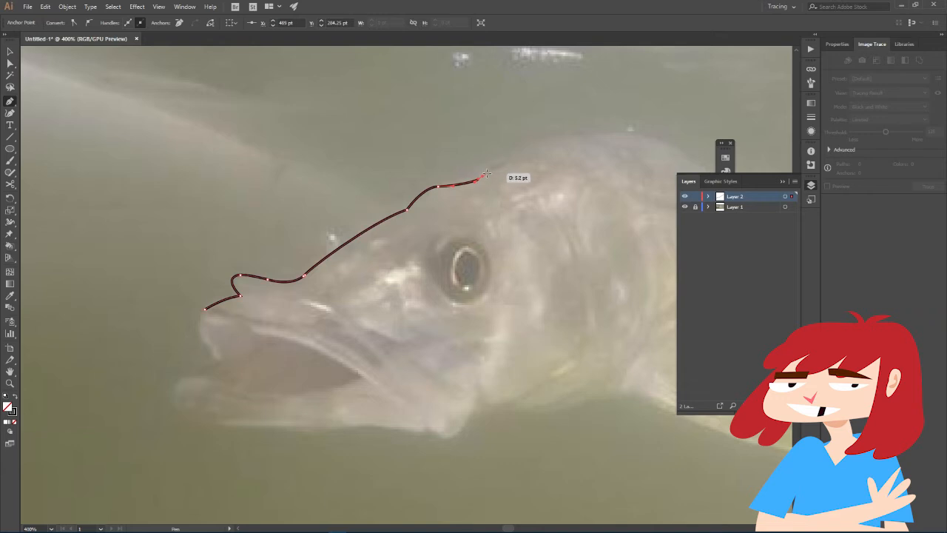
pyautogui.moveTo(568, 137); pyautogui.dragTo(620, 140)
pyautogui.scroll(-1, 623, 140)
pyautogui.moveTo(607, 172); pyautogui.dragTo(412, 184)
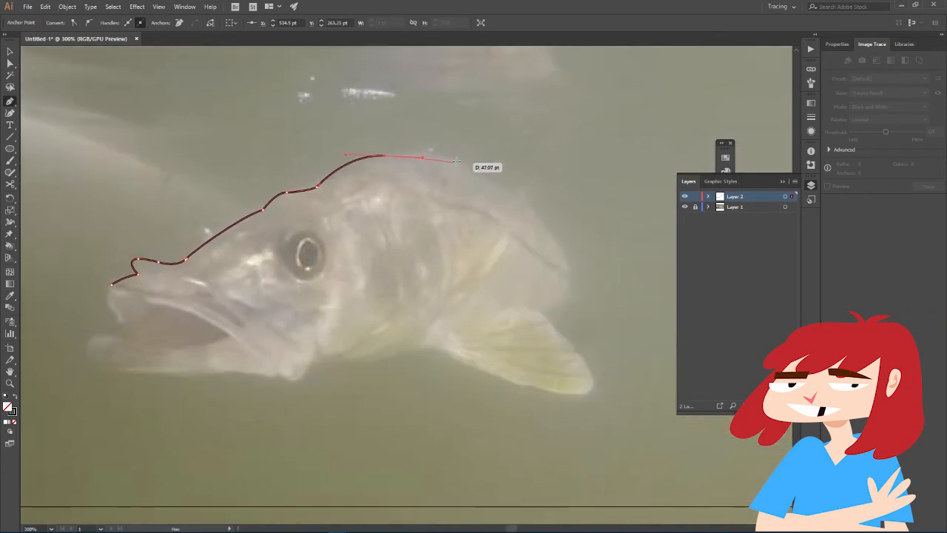
pyautogui.hotkey('ctrl', 'z')
pyautogui.hotkey('ctrl', 'z')
# - Trace the arched back over its highest point, around the rear and down to the fin's upper edge, and end the path
pyautogui.moveTo(521, 176); pyautogui.dragTo(525, 166)
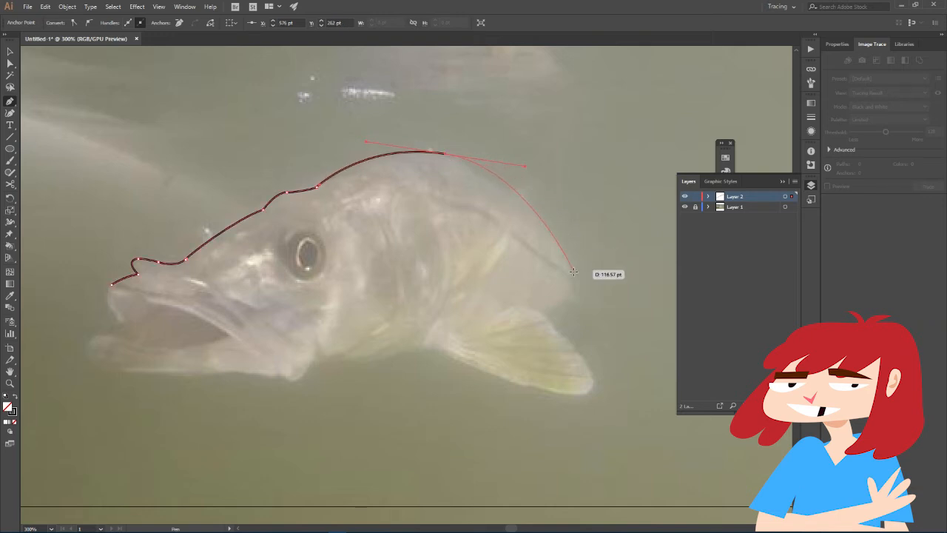
pyautogui.moveTo(570, 263); pyautogui.dragTo(570, 291)
pyautogui.moveTo(549, 318); pyautogui.dragTo(513, 336)
pyautogui.keyDown('ctrl'); pyautogui.click(537, 338); pyautogui.keyUp('ctrl')
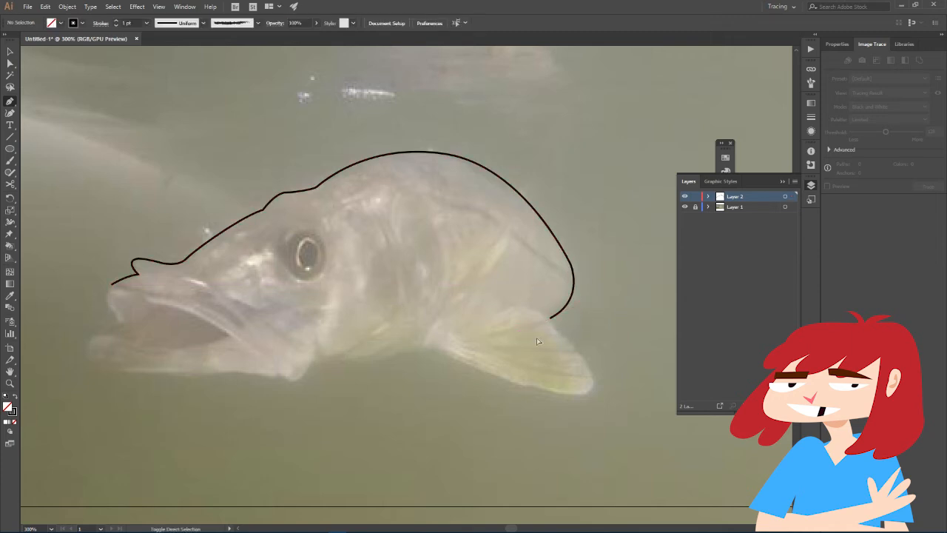
# - Trace the large fin's lower edge from its base on the belly to the rounded tip as a separate path
pyautogui.moveTo(430, 348); pyautogui.dragTo(492, 384)
pyautogui.click(582, 395)
pyautogui.moveTo(592, 375); pyautogui.dragTo(593, 376)
pyautogui.scroll(2, 594, 383)
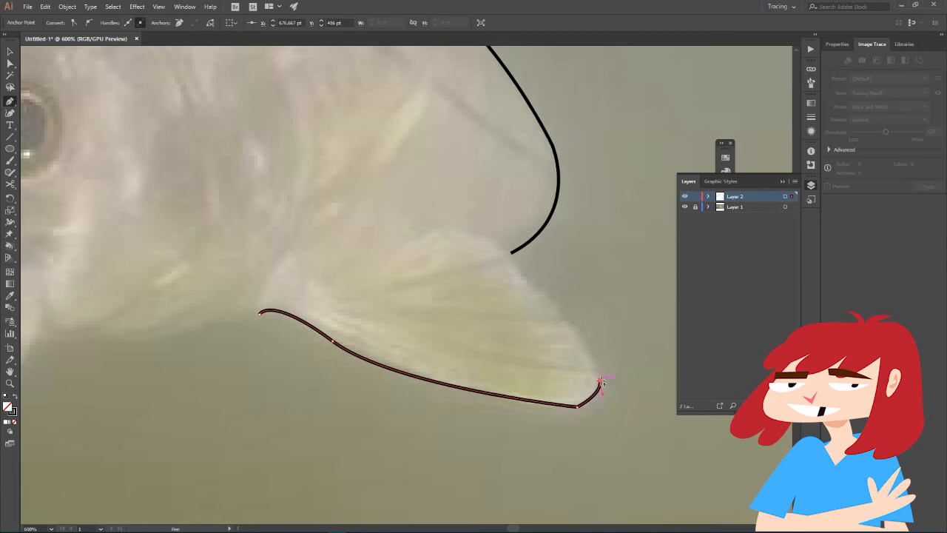
pyautogui.click(593, 371)
pyautogui.keyDown('ctrl'); pyautogui.click(600, 365); pyautogui.keyUp('ctrl')
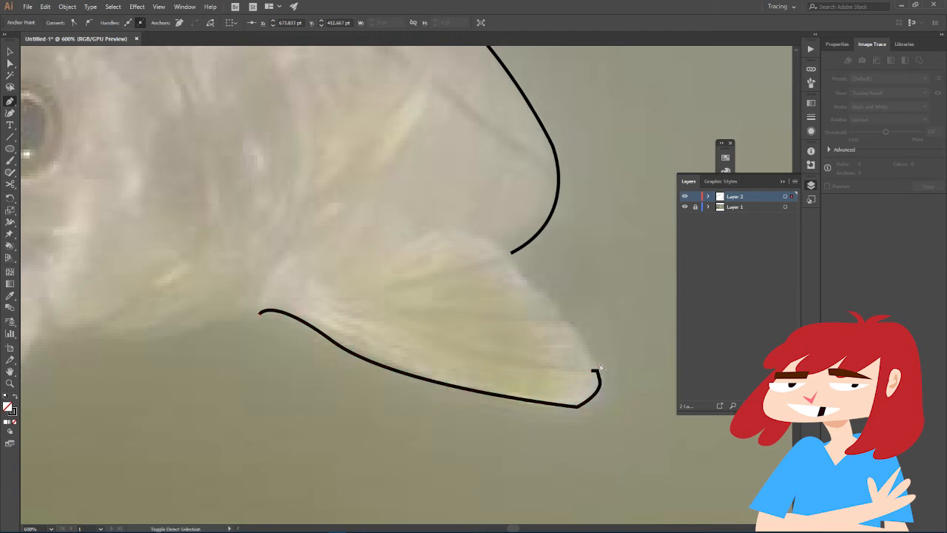
# - Trace the large fin's upper edge from inside the body over its peak to the fin tip
pyautogui.click(356, 265)
pyautogui.click(438, 229)
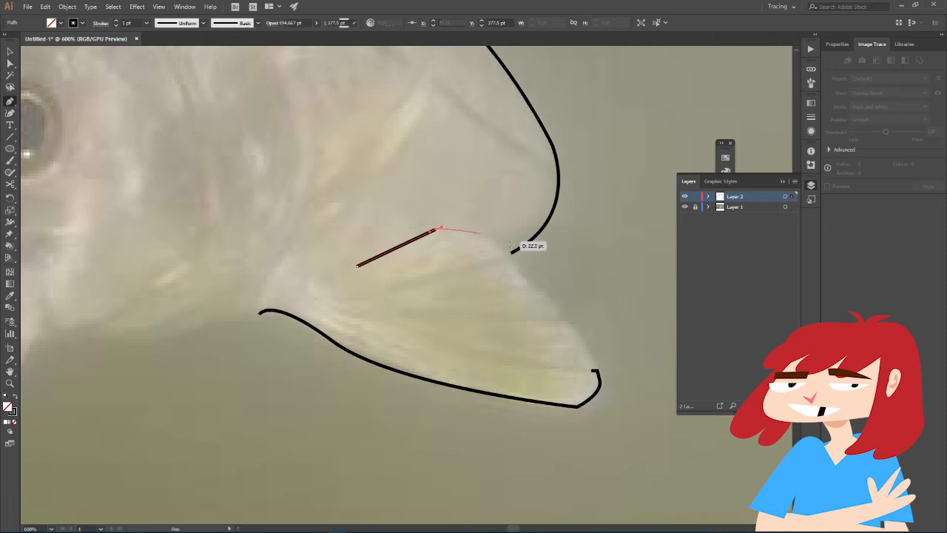
pyautogui.moveTo(548, 307); pyautogui.dragTo(549, 307)
pyautogui.hotkey('ctrl', 'z')
pyautogui.moveTo(595, 370); pyautogui.dragTo(675, 504)
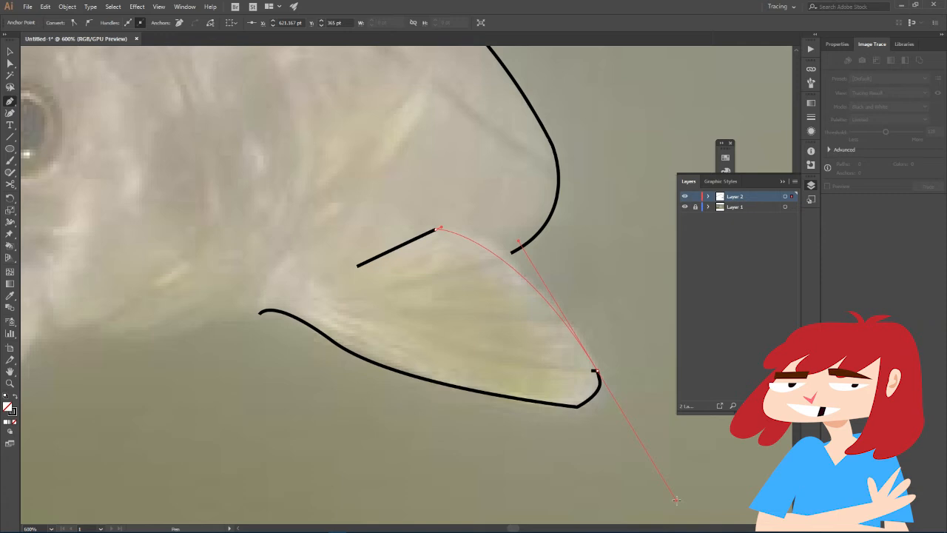
pyautogui.keyDown('ctrl'); pyautogui.click(669, 499); pyautogui.keyUp('ctrl')
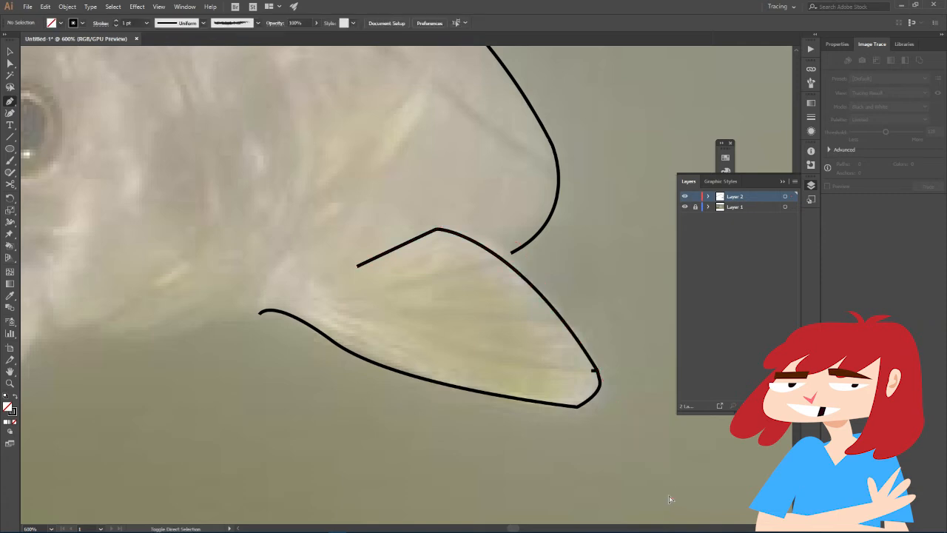
# - Draw three separate ray lines inside the large fin, each meeting its outer edge
pyautogui.click(595, 369)
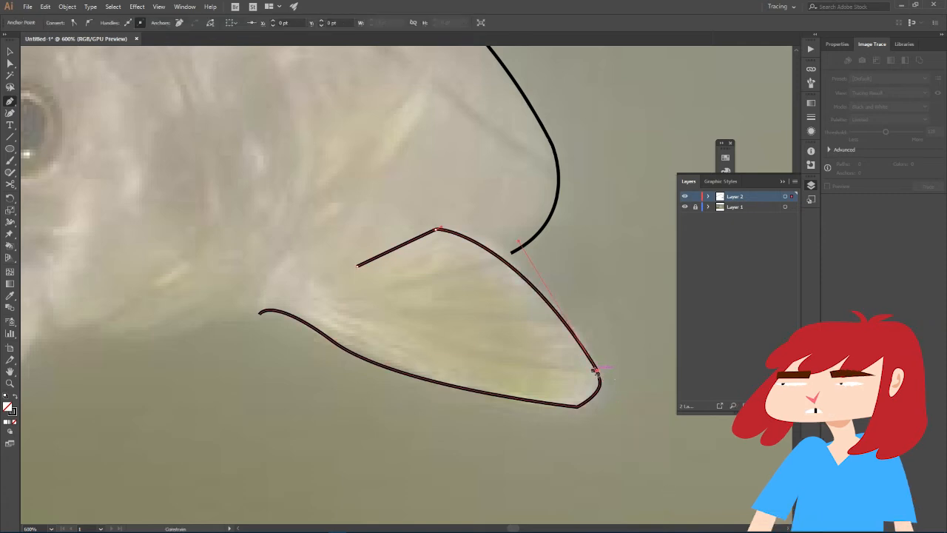
pyautogui.click(382, 322)
pyautogui.keyDown('ctrl'); pyautogui.click(547, 310); pyautogui.keyUp('ctrl')
pyautogui.click(559, 318)
pyautogui.moveTo(357, 298); pyautogui.dragTo(356, 297)
pyautogui.keyDown('ctrl'); pyautogui.click(370, 291); pyautogui.keyUp('ctrl')
pyautogui.click(393, 285)
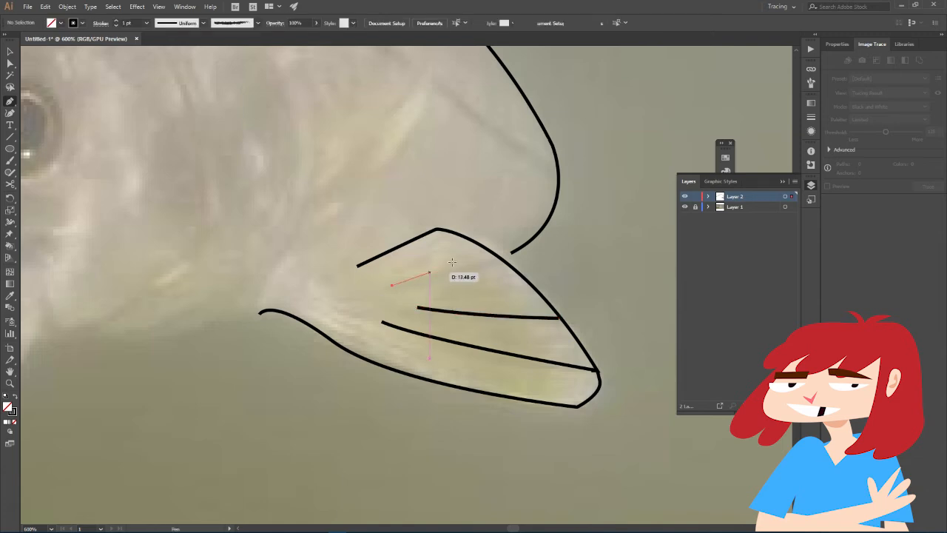
pyautogui.click(503, 258)
pyautogui.keyDown('ctrl'); pyautogui.click(516, 278); pyautogui.keyUp('ctrl')
# - Draw a short curve at the large fin's base, joining the start of its lower edge
pyautogui.scroll(-3, 590, 316)
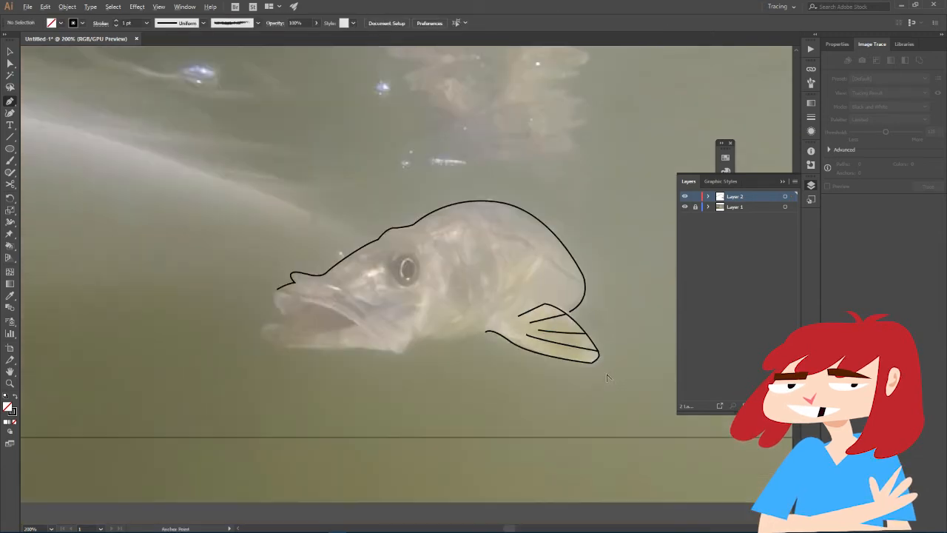
pyautogui.scroll(4, 604, 372)
pyautogui.scroll(-2, 600, 370)
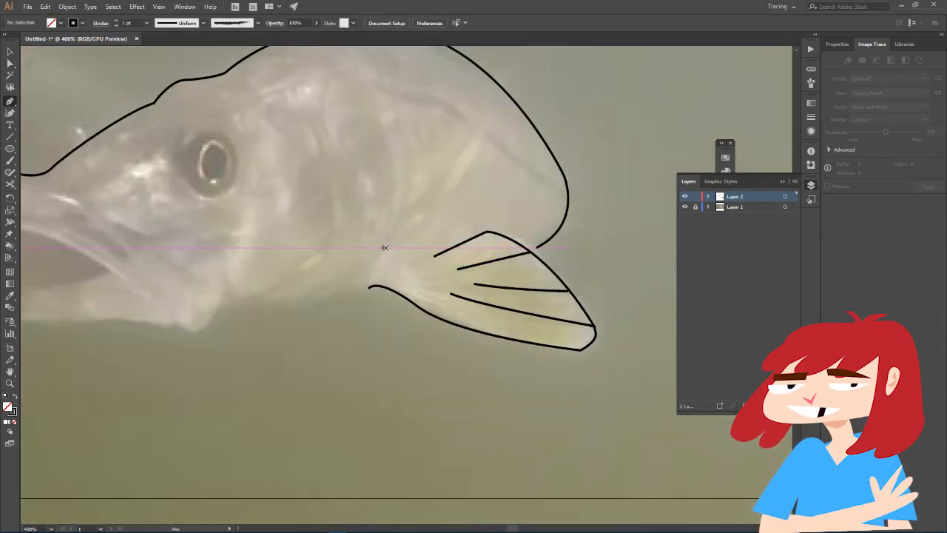
pyautogui.click(394, 248)
pyautogui.moveTo(369, 288); pyautogui.dragTo(374, 320)
pyautogui.keyDown('ctrl'); pyautogui.click(471, 257); pyautogui.keyUp('ctrl')
# - Draw the small belly fin behind the jaw as a hooked curve with a second shorter curve beneath it
pyautogui.moveTo(349, 126); pyautogui.dragTo(482, 143)
pyautogui.click(364, 285)
pyautogui.moveTo(377, 304); pyautogui.dragTo(396, 306)
pyautogui.click(467, 258)
pyautogui.keyDown('ctrl'); pyautogui.click(470, 262); pyautogui.keyUp('ctrl')
pyautogui.click(383, 303)
pyautogui.moveTo(463, 294); pyautogui.dragTo(518, 271)
pyautogui.keyDown('ctrl'); pyautogui.click(435, 302); pyautogui.keyUp('ctrl')
# - Try to draw the belly line from the small fin's lower curve to the large fin's base, and undo it
pyautogui.click(421, 308)
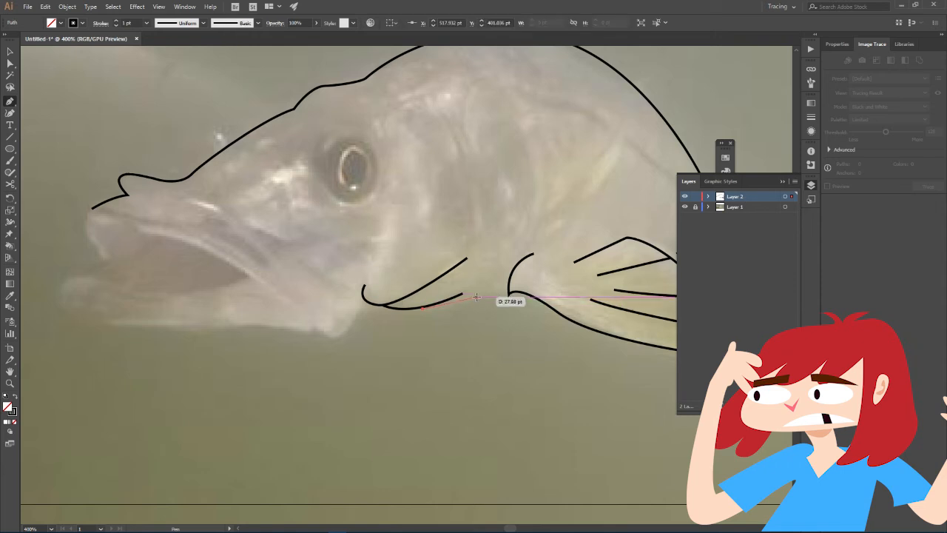
pyautogui.moveTo(471, 301); pyautogui.dragTo(482, 287)
pyautogui.click(508, 293)
pyautogui.keyDown('ctrl'); pyautogui.click(545, 332); pyautogui.keyUp('ctrl')
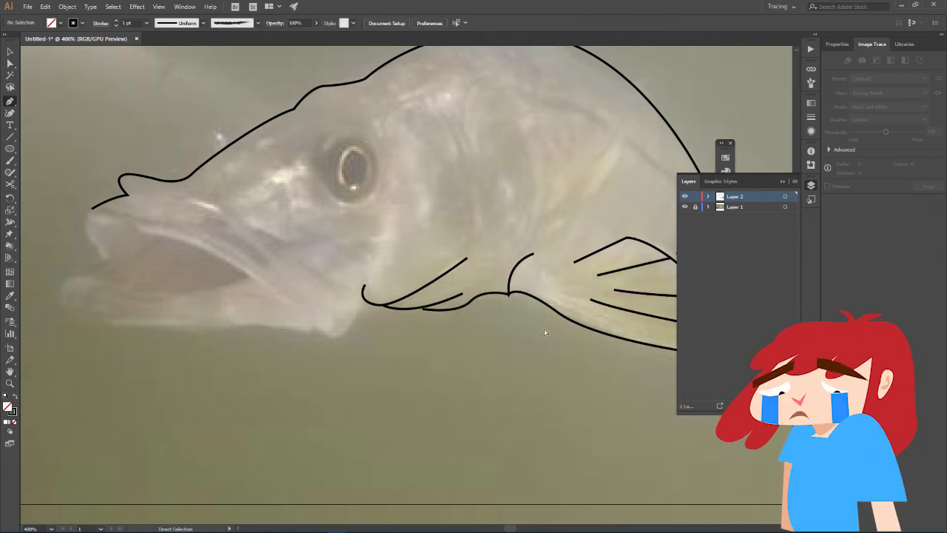
pyautogui.hotkey('ctrl', 'z')
pyautogui.hotkey('ctrl', 'z')
pyautogui.hotkey('ctrl', 'z')
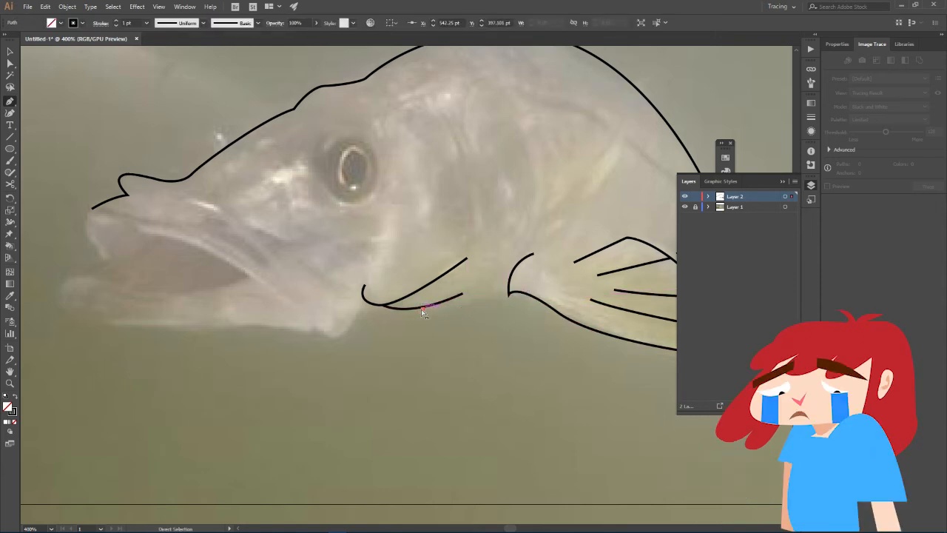
# - Draw the belly line as one smooth curve from the small fin's lower curve to the large fin's base
pyautogui.click(419, 309)
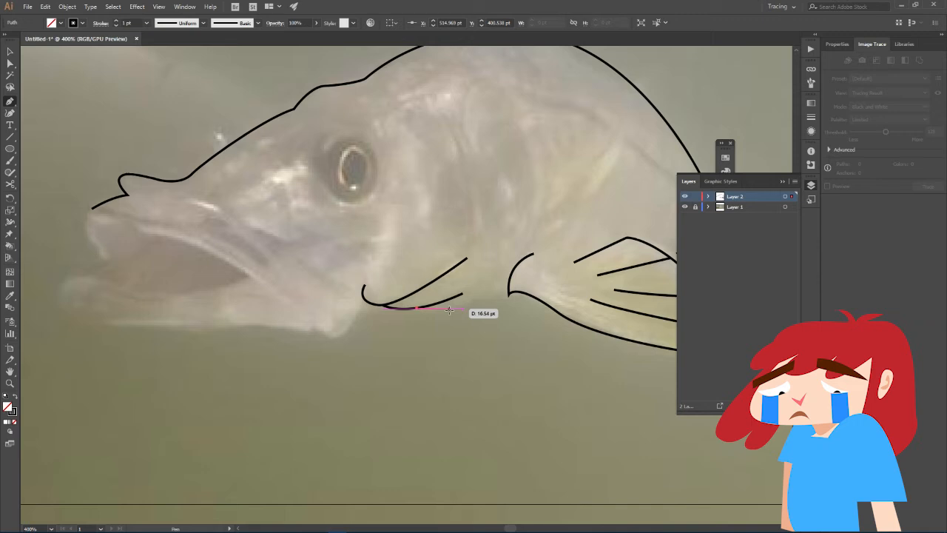
pyautogui.click(509, 294)
pyautogui.moveTo(509, 295); pyautogui.dragTo(518, 302)
pyautogui.keyDown('ctrl'); pyautogui.click(416, 339); pyautogui.keyUp('ctrl')
# - Extend the fish outline from the snout tip around the front of the upper lip and down to the mouth opening
pyautogui.click(93, 208)
pyautogui.click(89, 244)
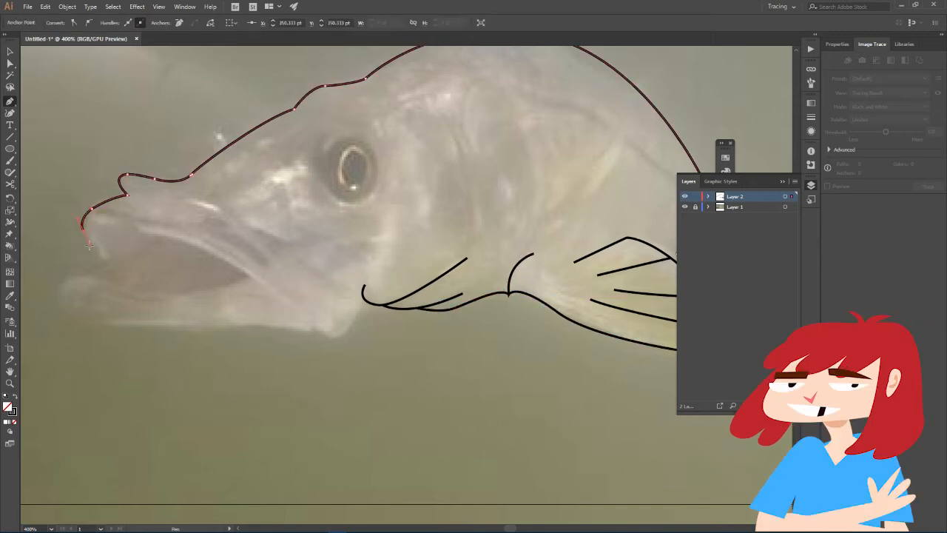
pyautogui.click(104, 262)
pyautogui.keyDown('ctrl'); pyautogui.click(106, 267); pyautogui.keyUp('ctrl')
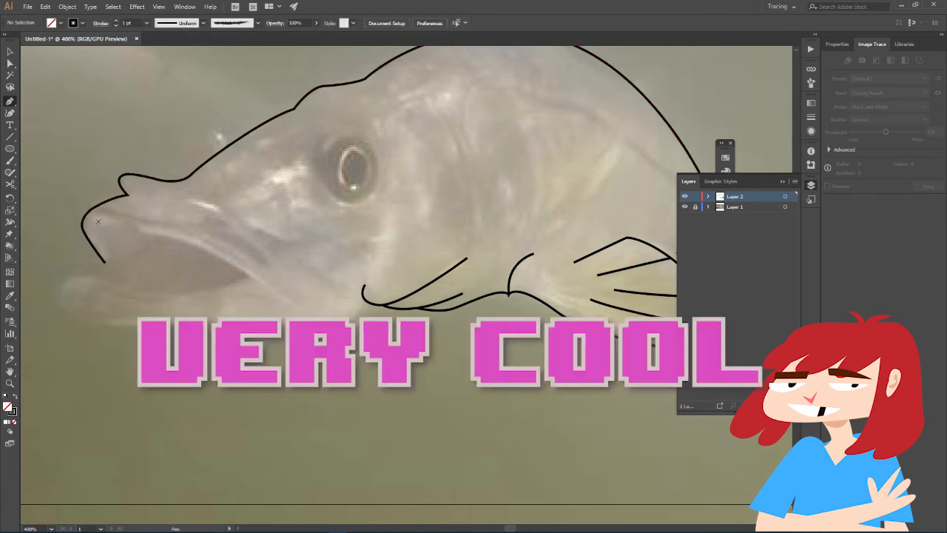
# - Trace the upper edge of the open mouth from the front lip back to the corner of the mouth
pyautogui.moveTo(91, 219); pyautogui.dragTo(145, 236)
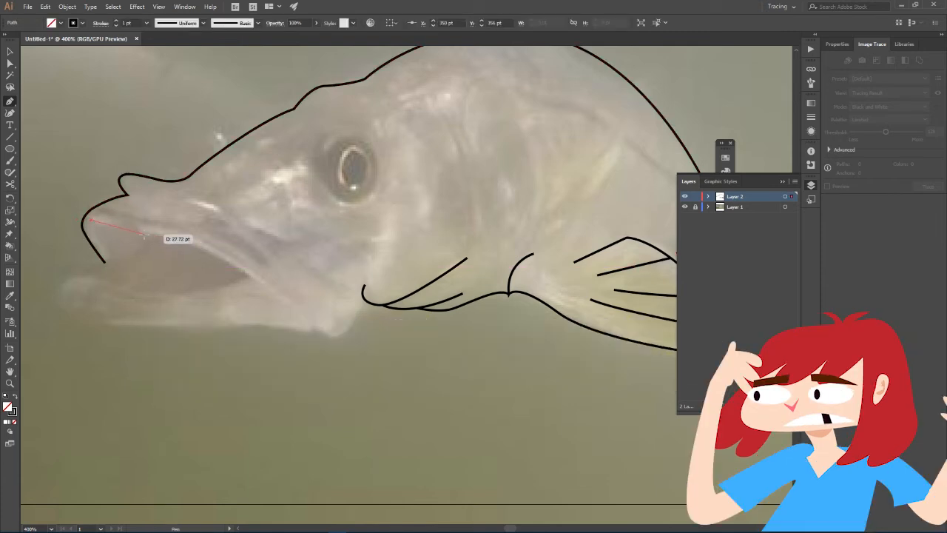
pyautogui.moveTo(122, 227); pyautogui.dragTo(142, 236)
pyautogui.click(143, 237)
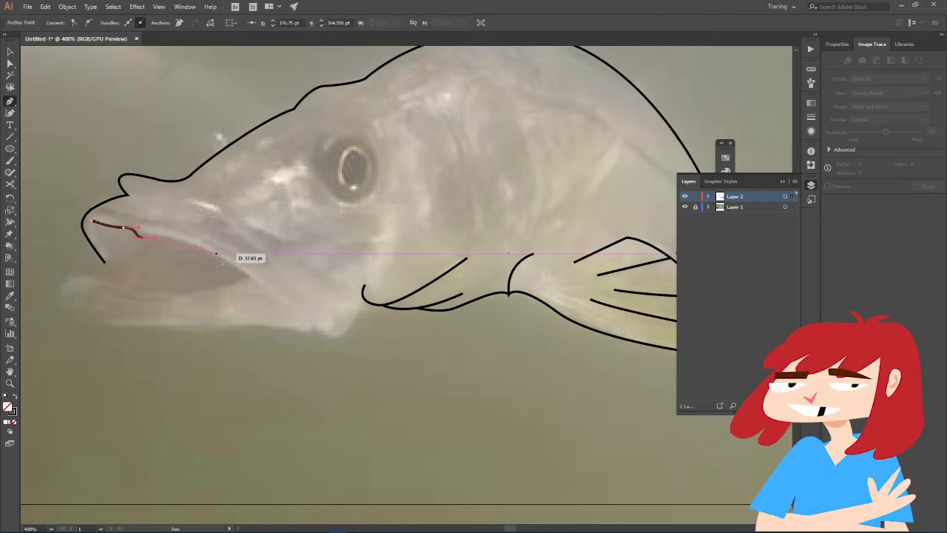
pyautogui.moveTo(251, 276); pyautogui.dragTo(314, 322)
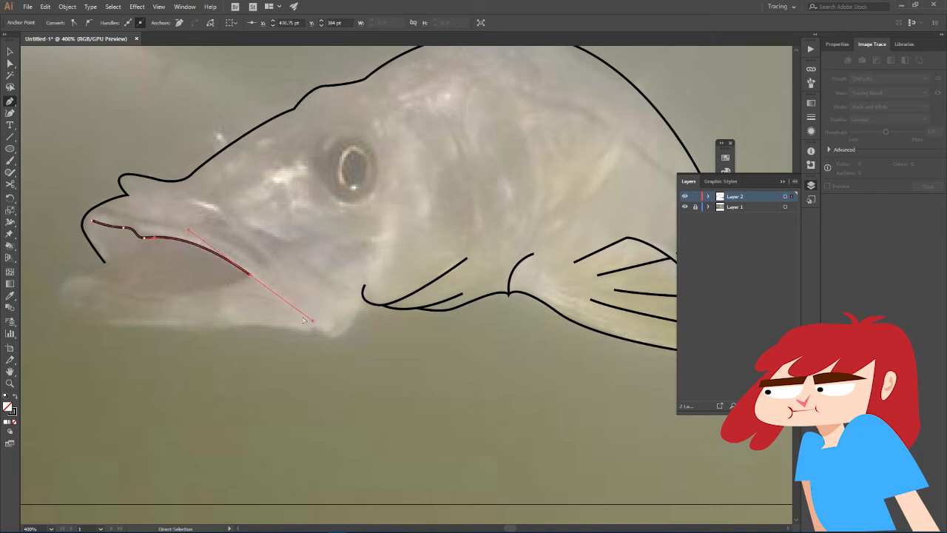
pyautogui.keyDown('ctrl'); pyautogui.click(323, 322); pyautogui.keyUp('ctrl')
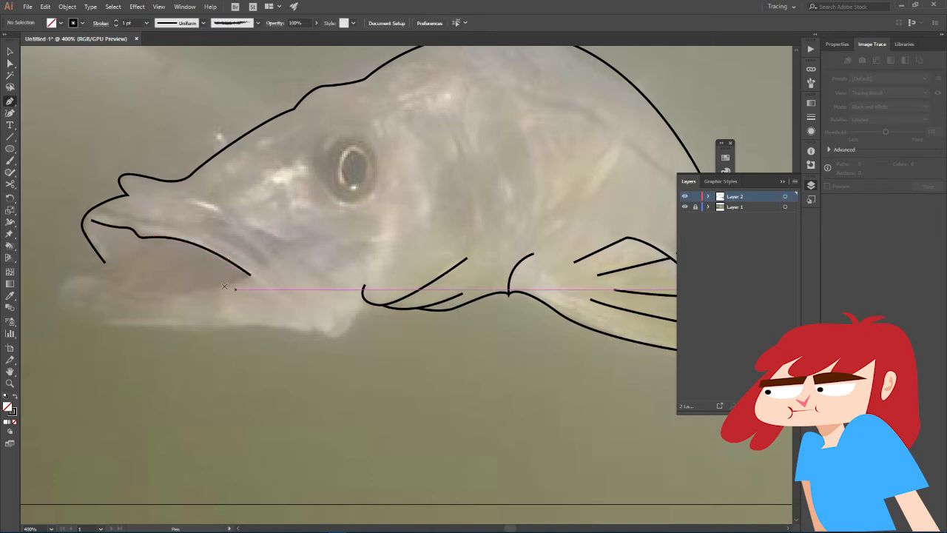
# - Draw a short inner curve at the front lip and a long curve along the top of the upper lip
pyautogui.click(95, 223)
pyautogui.moveTo(112, 262); pyautogui.dragTo(126, 276)
pyautogui.keyDown('ctrl'); pyautogui.click(130, 272); pyautogui.keyUp('ctrl')
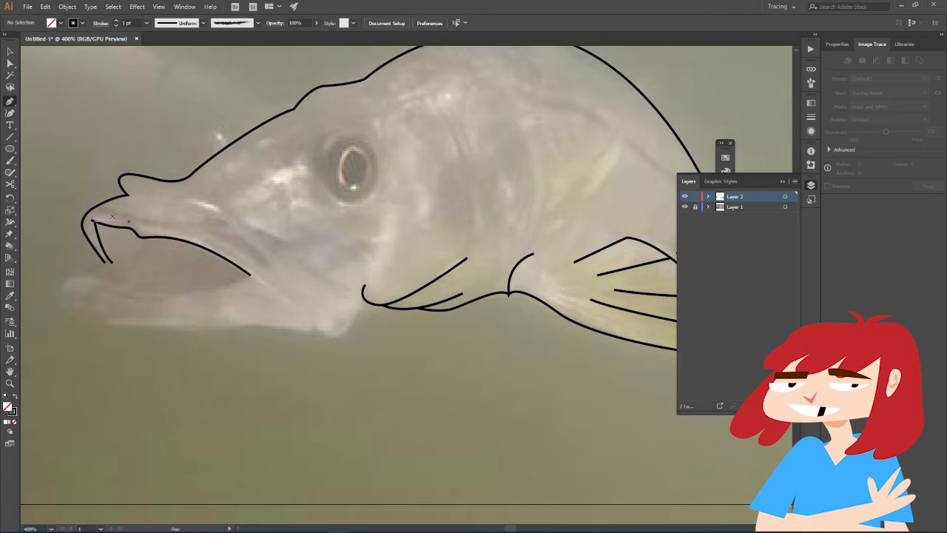
pyautogui.click(91, 210)
pyautogui.moveTo(226, 244); pyautogui.dragTo(289, 279)
pyautogui.keyDown('ctrl'); pyautogui.click(229, 317); pyautogui.keyUp('ctrl')
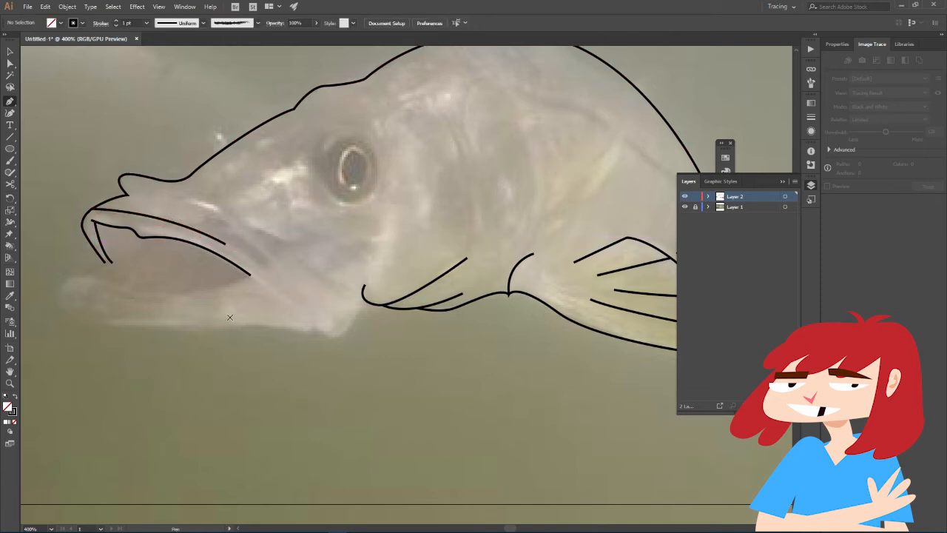
# - Trace the lower edge of the open mouth from the front lip back to the mouth corner, closing the mouth shape
pyautogui.click(112, 262)
pyautogui.moveTo(97, 279); pyautogui.dragTo(102, 282)
pyautogui.moveTo(158, 297); pyautogui.dragTo(194, 294)
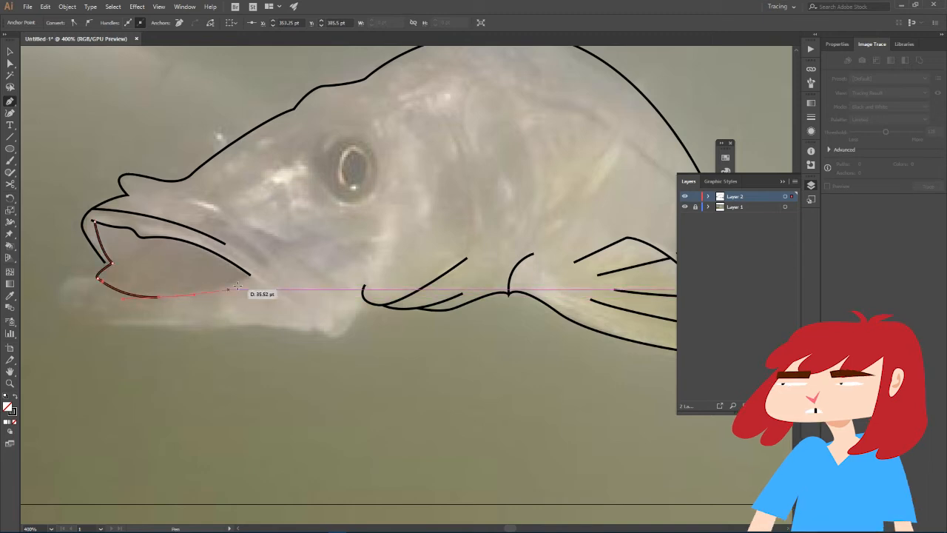
pyautogui.click(251, 275)
pyautogui.keyDown('ctrl'); pyautogui.click(255, 278); pyautogui.keyUp('ctrl')
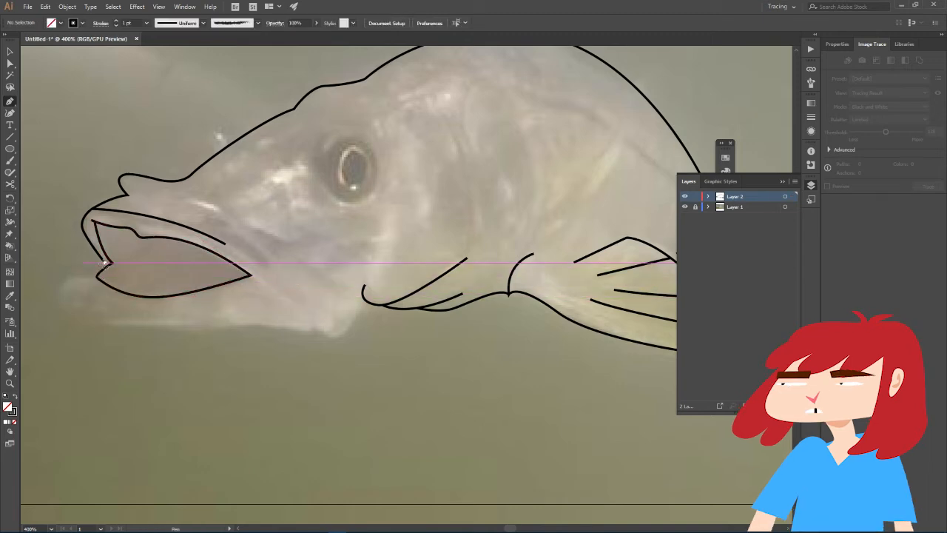
# - Extend the fish outline from the mouth opening around the lower lip and along the underside of the jaw to the throat notch
pyautogui.click(105, 262)
pyautogui.moveTo(79, 276); pyautogui.dragTo(61, 310)
pyautogui.moveTo(114, 326); pyautogui.dragTo(169, 324)
pyautogui.moveTo(300, 332)
pyautogui.mouseDown()
pyautogui.moveTo(315, 334)
pyautogui.moveTo(305, 318)
pyautogui.mouseUp()
pyautogui.click(310, 325)
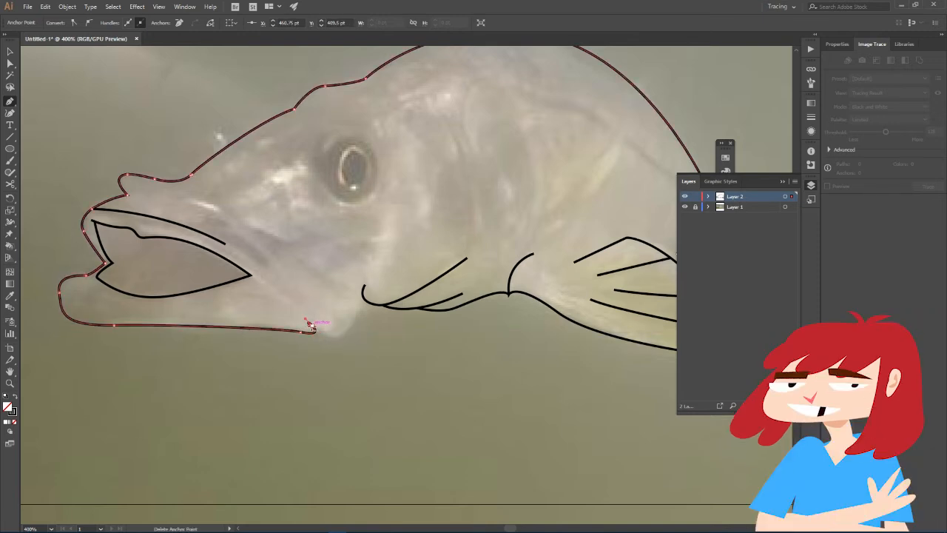
# - Draw the rounded throat bulge from the jaw notch up to the base of the small fin, joining the outline
pyautogui.click(313, 325)
pyautogui.moveTo(329, 338); pyautogui.dragTo(351, 335)
pyautogui.hotkey('ctrl', 'z')
pyautogui.click(363, 286)
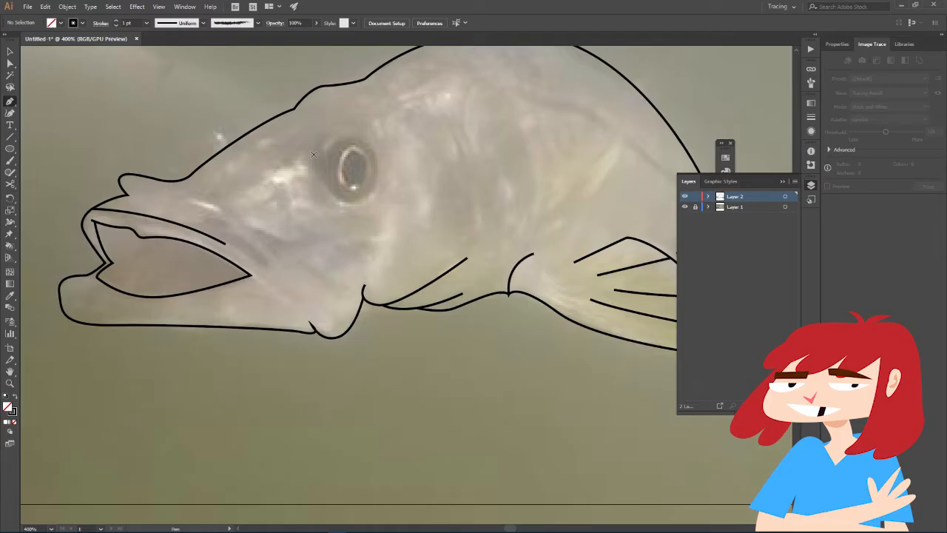
# - Draw a thin closed crescent at the upper front of the eye with the Pen tool
pyautogui.moveTo(331, 132); pyautogui.dragTo(323, 167)
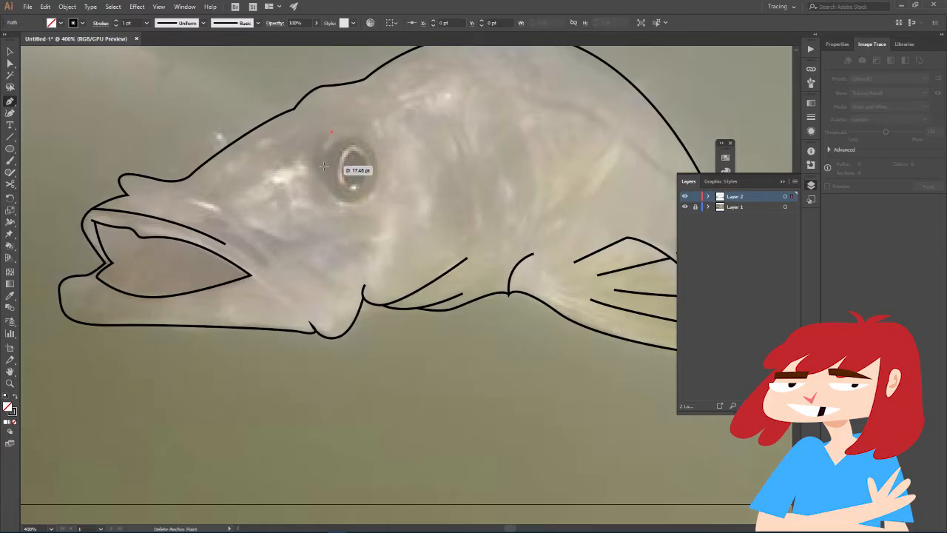
pyautogui.click(325, 164)
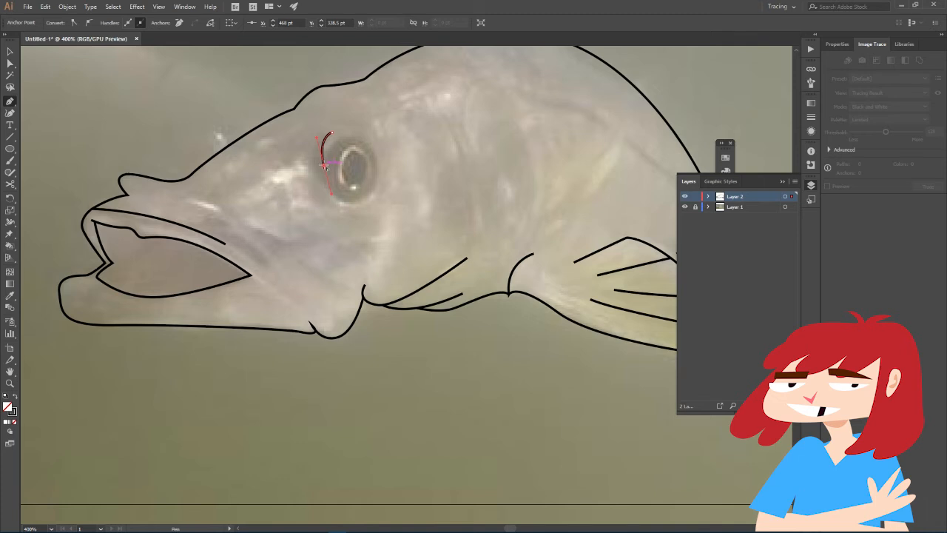
pyautogui.scroll(3, 285, 136)
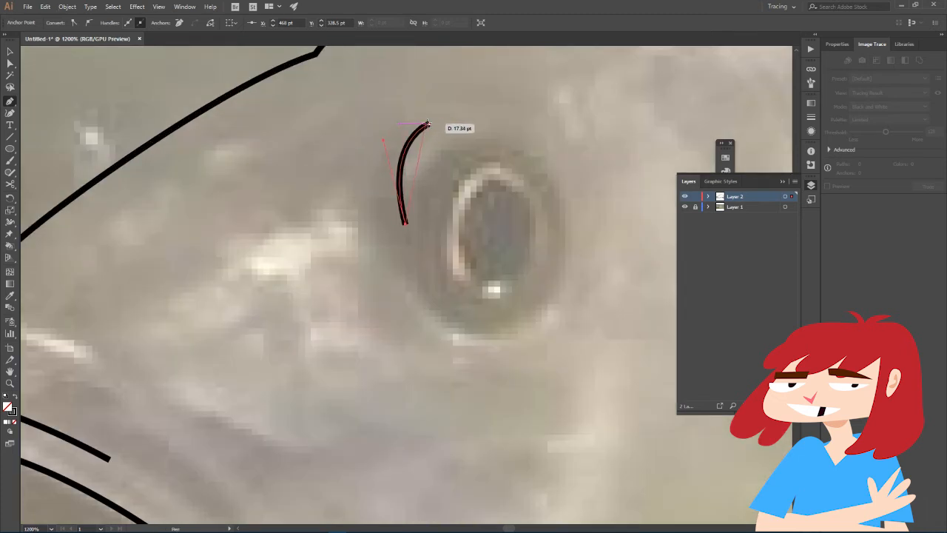
pyautogui.moveTo(506, 102); pyautogui.dragTo(506, 102)
pyautogui.keyDown('ctrl'); pyautogui.click(507, 102); pyautogui.keyUp('ctrl')
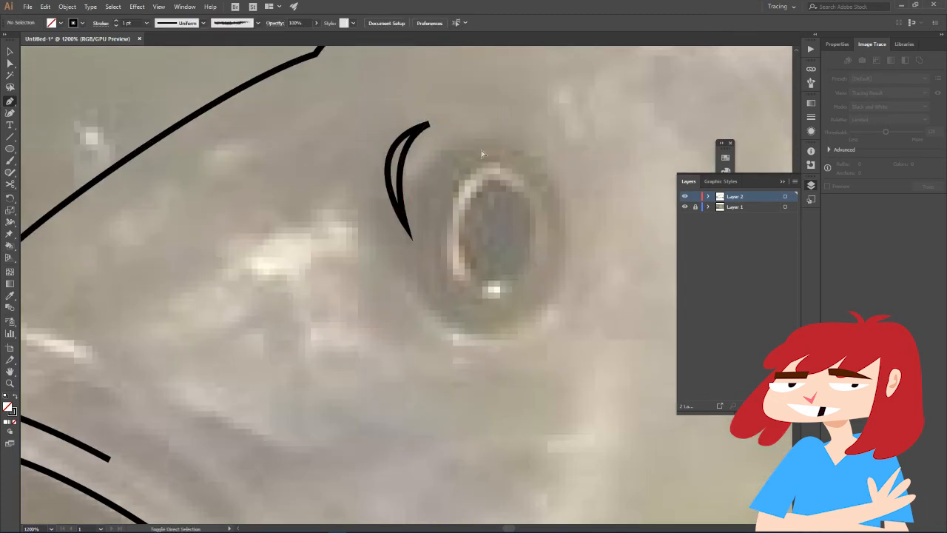
# - Try to trace the eye's outer rim as a closed curved path with the Pen tool
pyautogui.click(467, 150)
pyautogui.moveTo(464, 151); pyautogui.dragTo(423, 181)
pyautogui.moveTo(398, 248); pyautogui.dragTo(398, 248)
pyautogui.hotkey('ctrl', 'z')
pyautogui.moveTo(436, 156); pyautogui.dragTo(420, 177)
pyautogui.moveTo(411, 219)
pyautogui.mouseDown()
pyautogui.moveTo(412, 311)
pyautogui.moveTo(411, 300)
pyautogui.mouseUp()
pyautogui.moveTo(438, 331); pyautogui.dragTo(443, 321)
pyautogui.hotkey('ctrl', 'z')
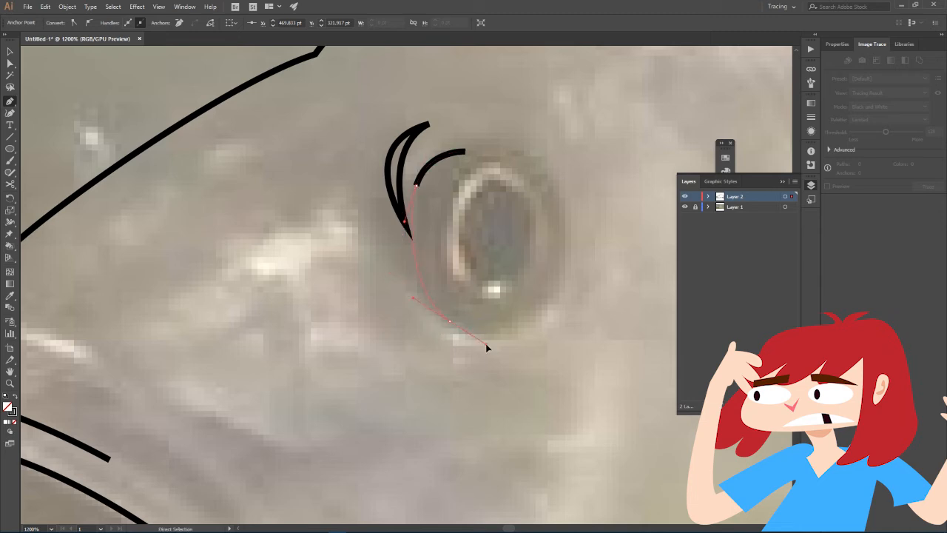
pyautogui.click(550, 293)
pyautogui.moveTo(465, 150); pyautogui.dragTo(332, 183)
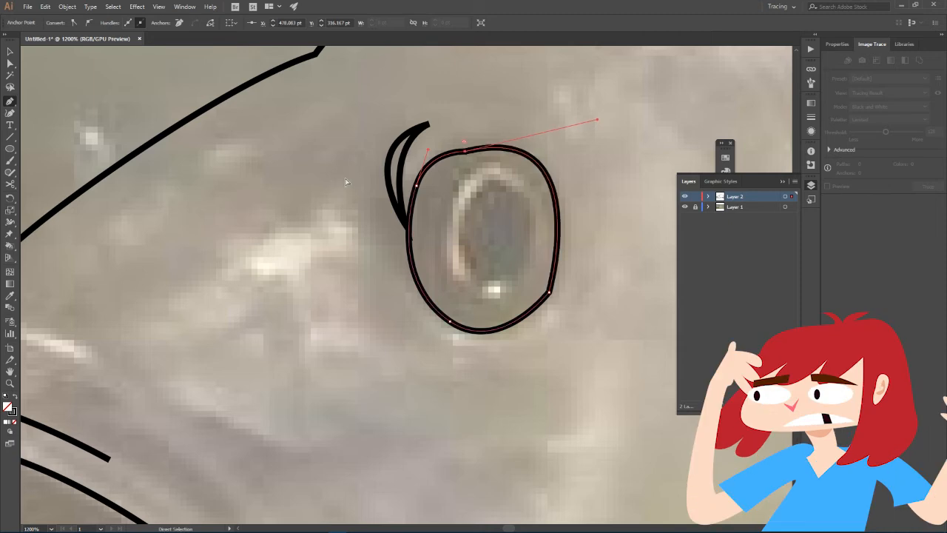
pyautogui.hotkey('ctrl', 'z')
pyautogui.hotkey('ctrl', 'z')
pyautogui.hotkey('ctrl', 'z')
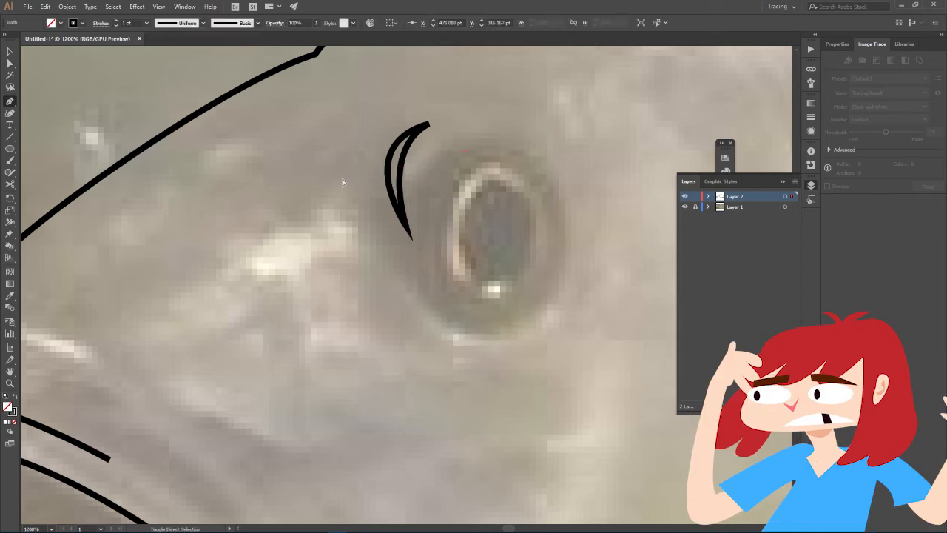
# - Draw four nested ellipses over the eye, about 28 × 32, 17 × 25, 13 × 20 and 12 × 18 pt
pyautogui.click(10, 148)
pyautogui.moveTo(411, 154)
pyautogui.mouseDown()
pyautogui.moveTo(558, 346)
pyautogui.moveTo(563, 325)
pyautogui.moveTo(569, 332)
pyautogui.mouseUp()
pyautogui.moveTo(447, 167); pyautogui.dragTo(539, 310)
pyautogui.moveTo(458, 179)
pyautogui.mouseDown()
pyautogui.moveTo(539, 306)
pyautogui.moveTo(548, 302)
pyautogui.moveTo(533, 298)
pyautogui.mouseUp()
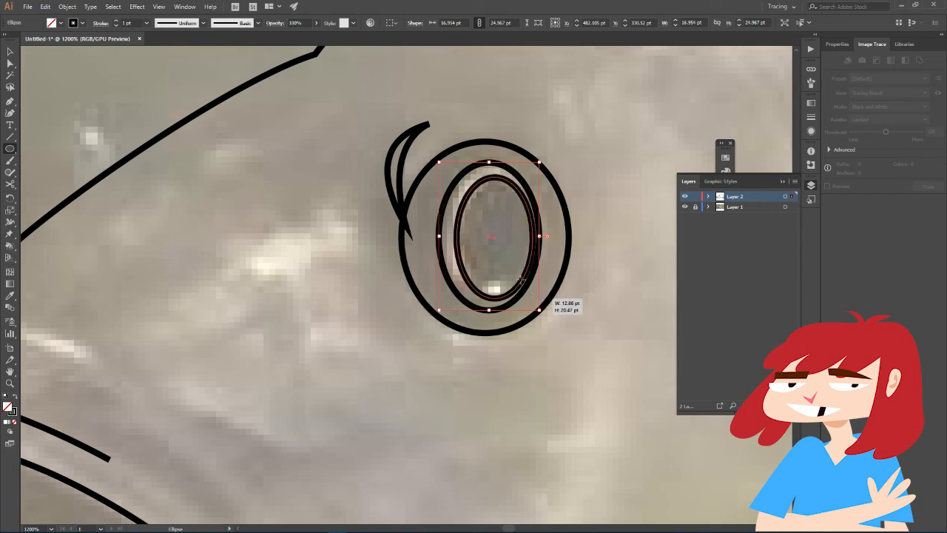
pyautogui.moveTo(472, 203)
pyautogui.mouseDown()
pyautogui.moveTo(541, 299)
pyautogui.moveTo(534, 277)
pyautogui.moveTo(541, 281)
pyautogui.moveTo(532, 298)
pyautogui.mouseUp()
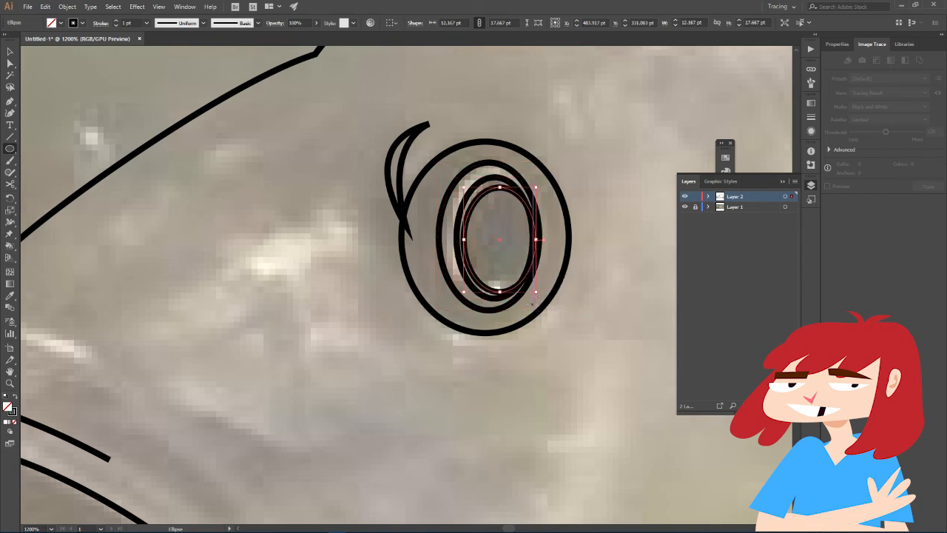
# - Try swapping the fill and stroke of the eye's outer ellipse
pyautogui.hotkey('ctrl', 'shift', 'a')
pyautogui.click(8, 52)
pyautogui.click(423, 305)
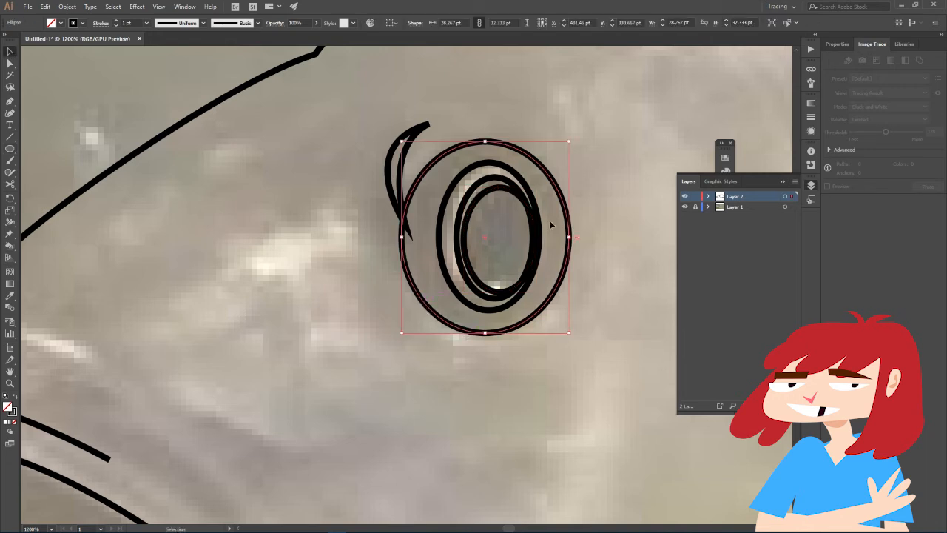
pyautogui.click(15, 397)
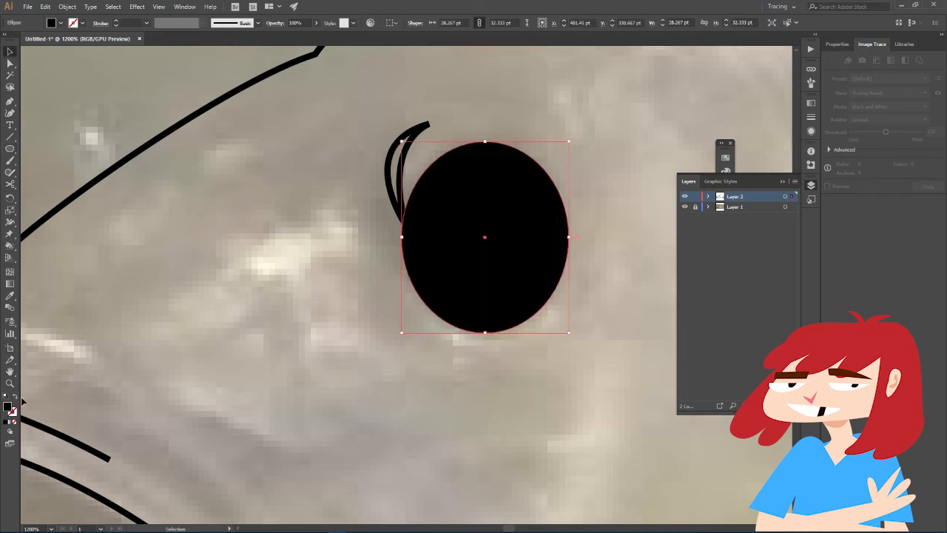
pyautogui.click(16, 398)
# - Fill the innermost eye ellipse black without a stroke and the ellipse just around it white (FFFFFF)
pyautogui.click(475, 279)
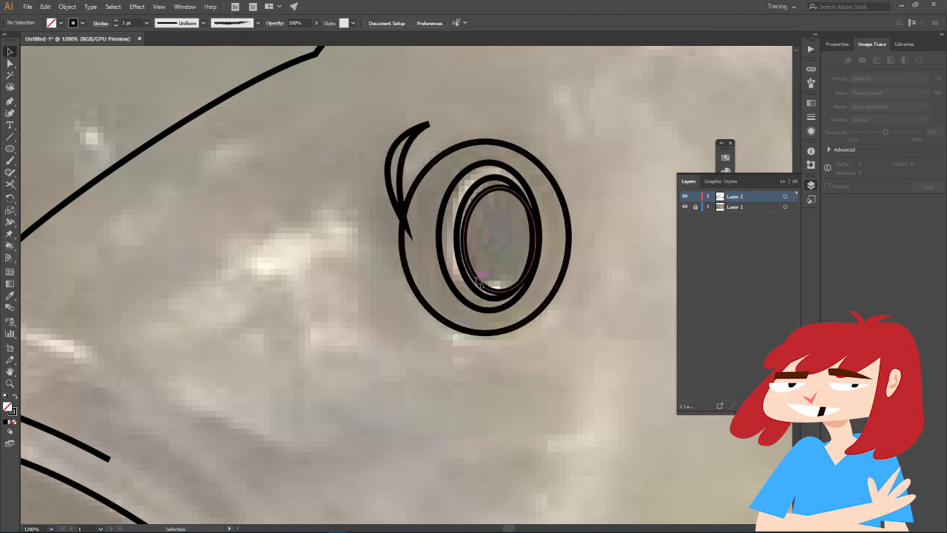
pyautogui.click(15, 399)
pyautogui.click(510, 181)
pyautogui.doubleClick(7, 406)
pyautogui.write('ffffff')
pyautogui.press('Return')
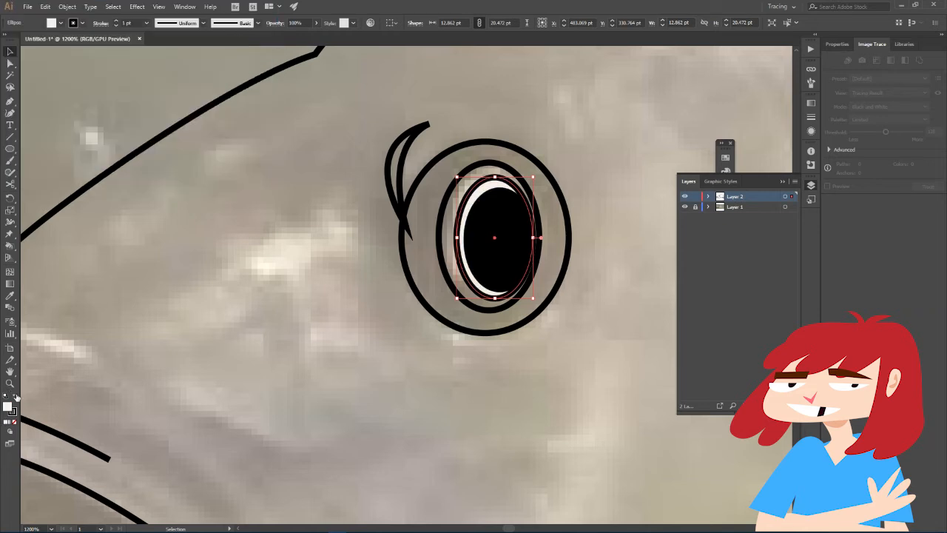
# - Give the eye's second-largest ellipse a dark grey fill and no stroke
pyautogui.click(442, 207)
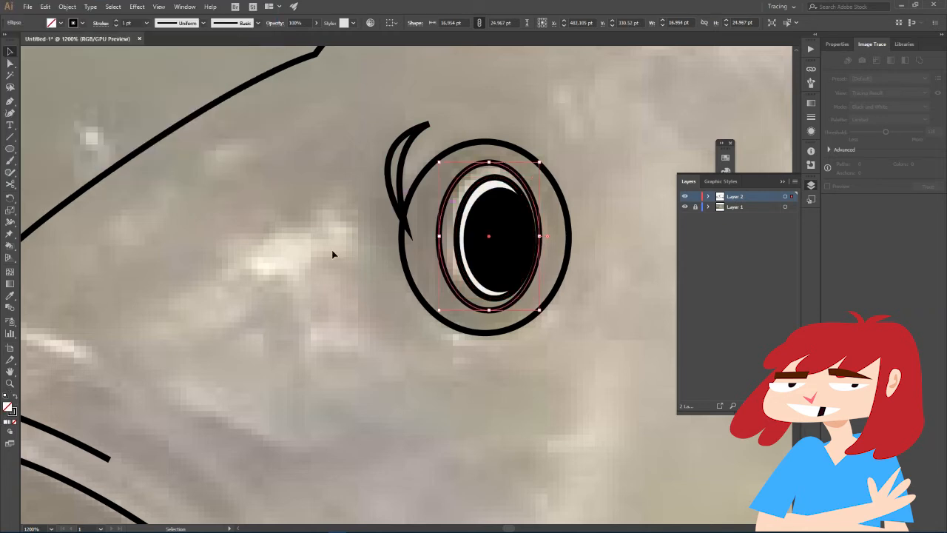
pyautogui.doubleClick(8, 406)
pyautogui.click(21, 116)
pyautogui.click(263, 35)
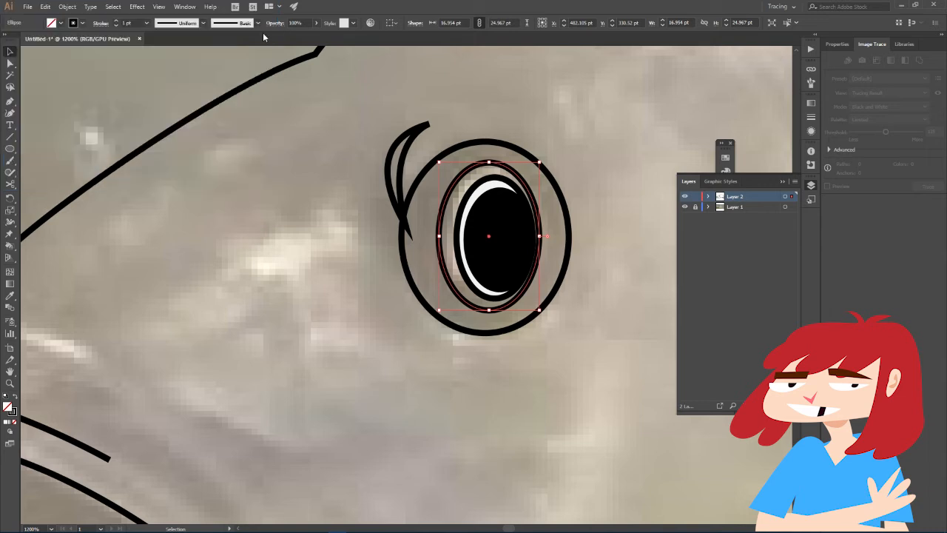
pyautogui.click(12, 423)
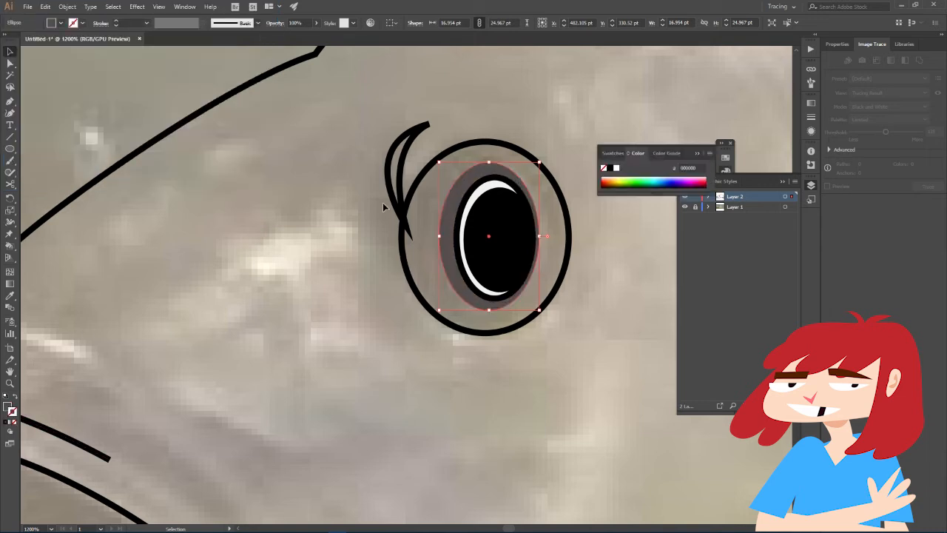
# - Fill the eye's outer ellipse with the darker grey 383030 and leave it without a stroke
pyautogui.click(428, 172)
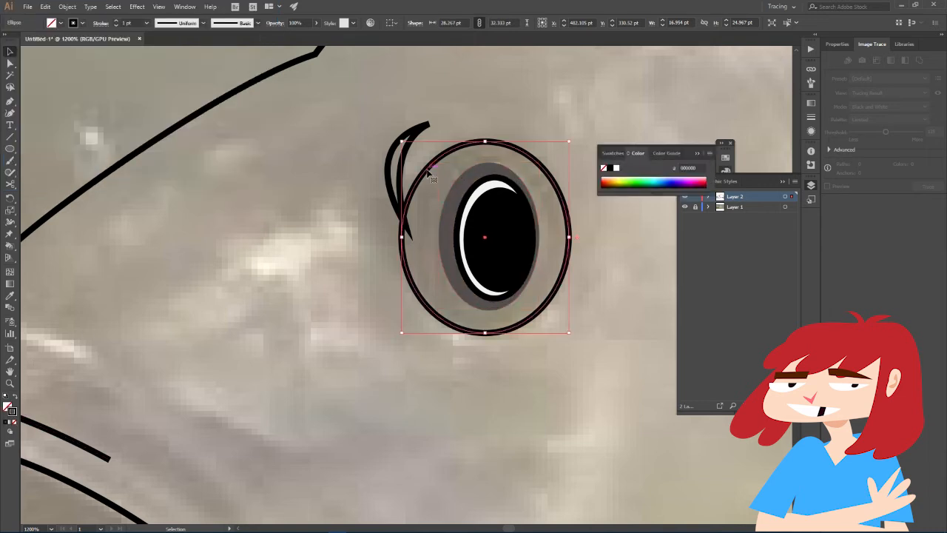
pyautogui.click(14, 399)
pyautogui.doubleClick(7, 407)
pyautogui.click(28, 132)
pyautogui.click(267, 35)
pyautogui.click(258, 157)
# - Undo all the fill and stroke changes on the eye ellipses
pyautogui.scroll(-4, 258, 157)
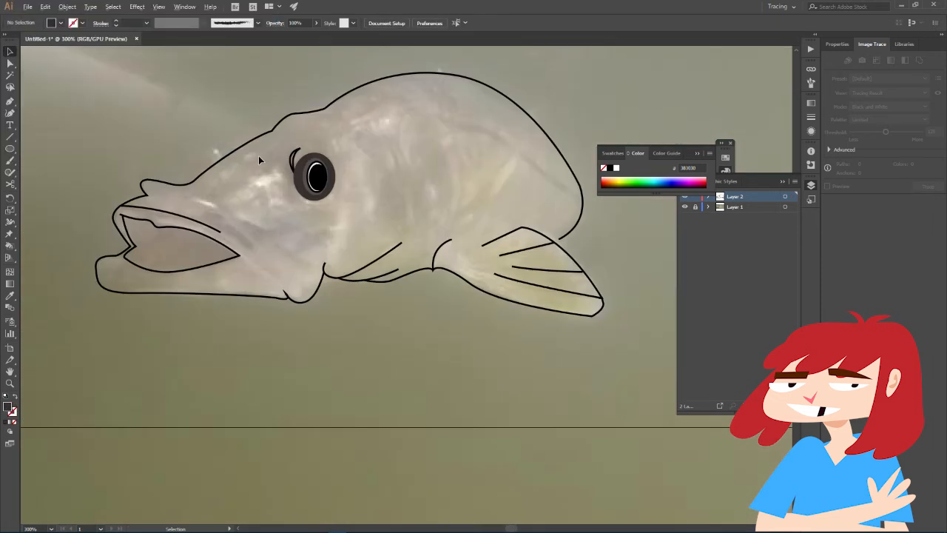
pyautogui.scroll(1, 151, 162)
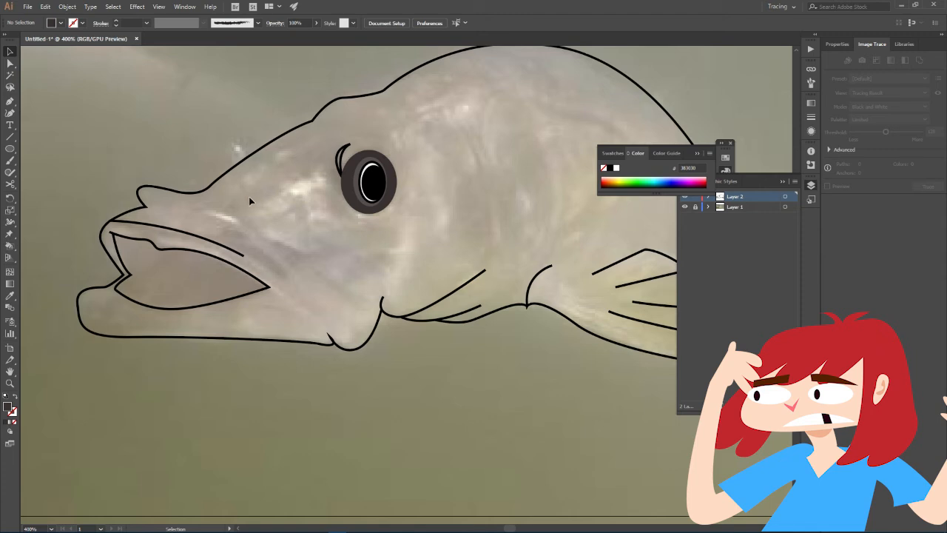
pyautogui.scroll(2, 249, 198)
pyautogui.scroll(-2, 249, 199)
pyautogui.scroll(1, 250, 198)
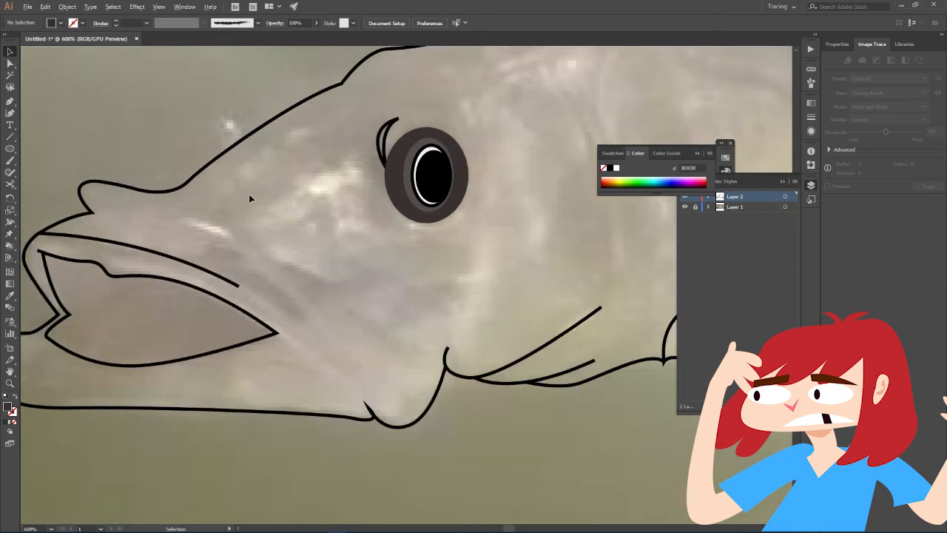
pyautogui.hotkey('ctrl', 'z')
pyautogui.hotkey('ctrl', 'z')
pyautogui.hotkey('ctrl', 'z')
pyautogui.hotkey('ctrl', 'z')
pyautogui.hotkey('ctrl', 'z')
pyautogui.hotkey('ctrl', 'z')
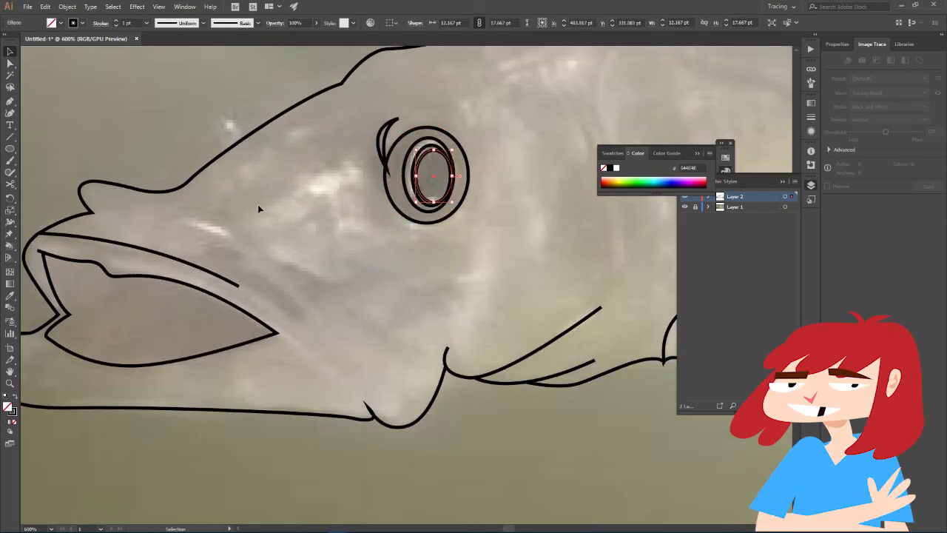
# - Undo the innermost ellipse and delete the remaining eye ellipses together with the crescent beside them
pyautogui.click(328, 272)
pyautogui.scroll(-1, 327, 270)
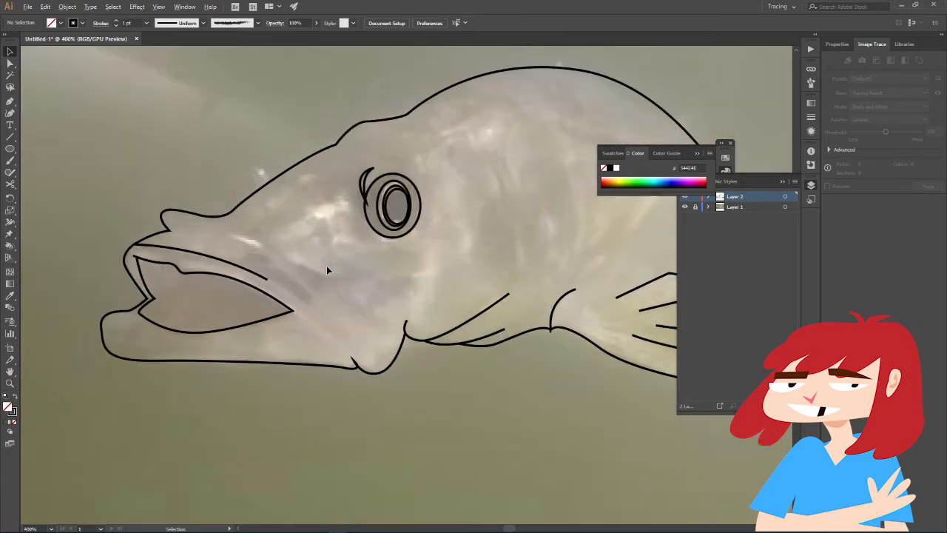
pyautogui.hotkey('ctrl', 'z')
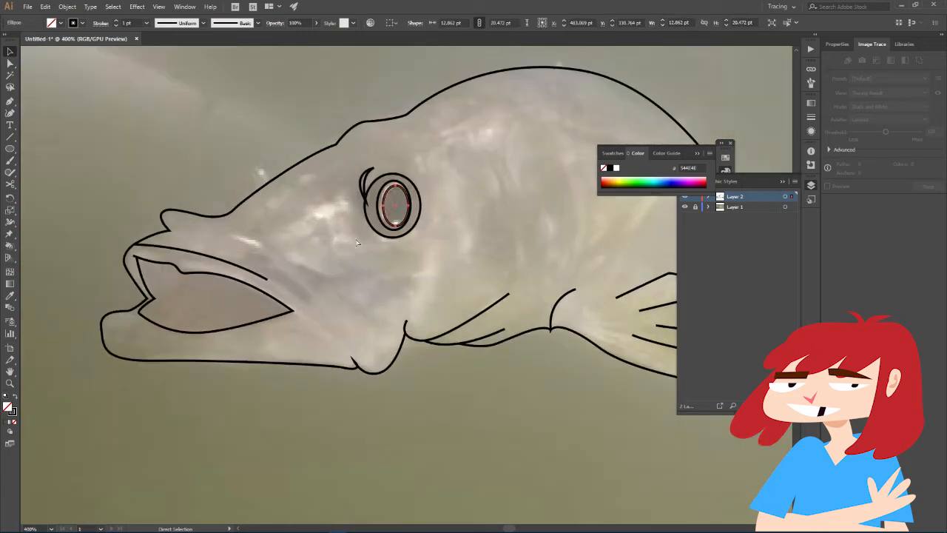
pyautogui.scroll(1, 368, 241)
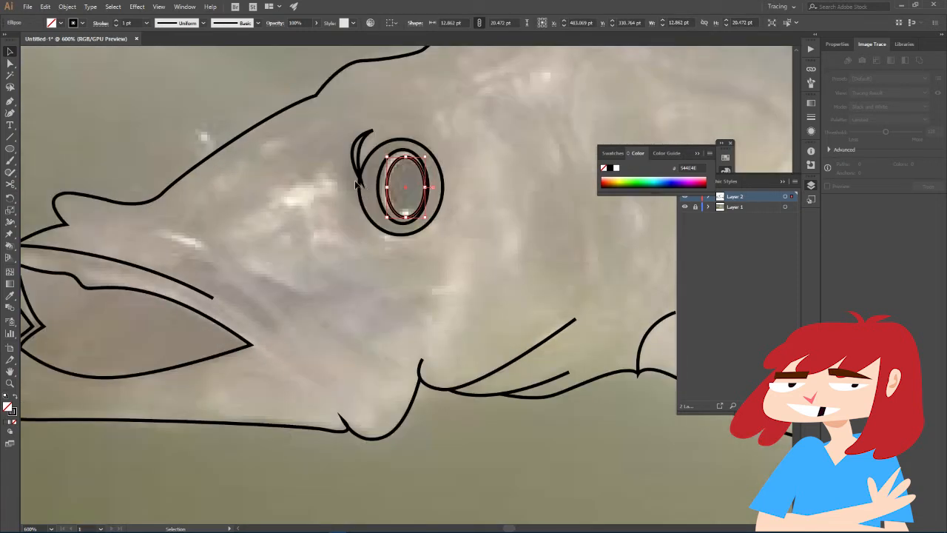
pyautogui.moveTo(330, 137); pyautogui.dragTo(470, 265)
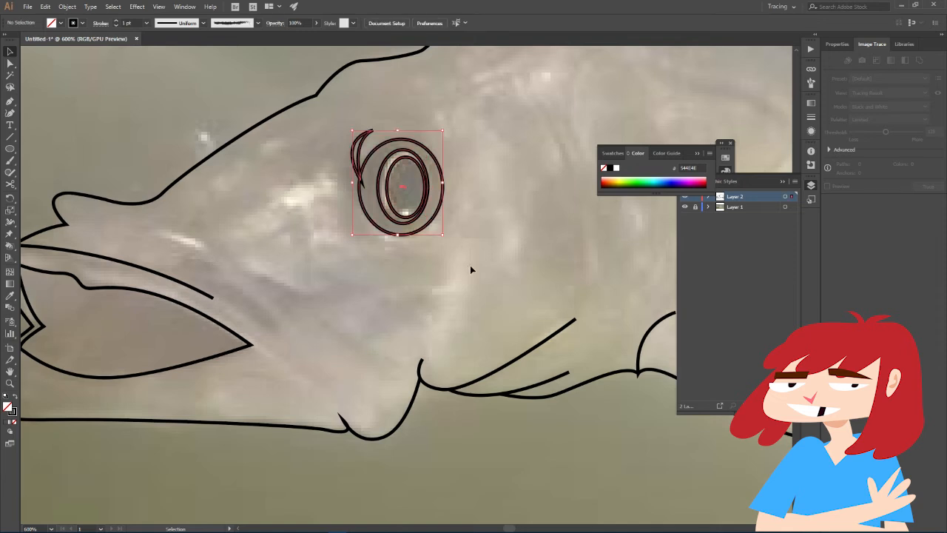
pyautogui.press('Delete')
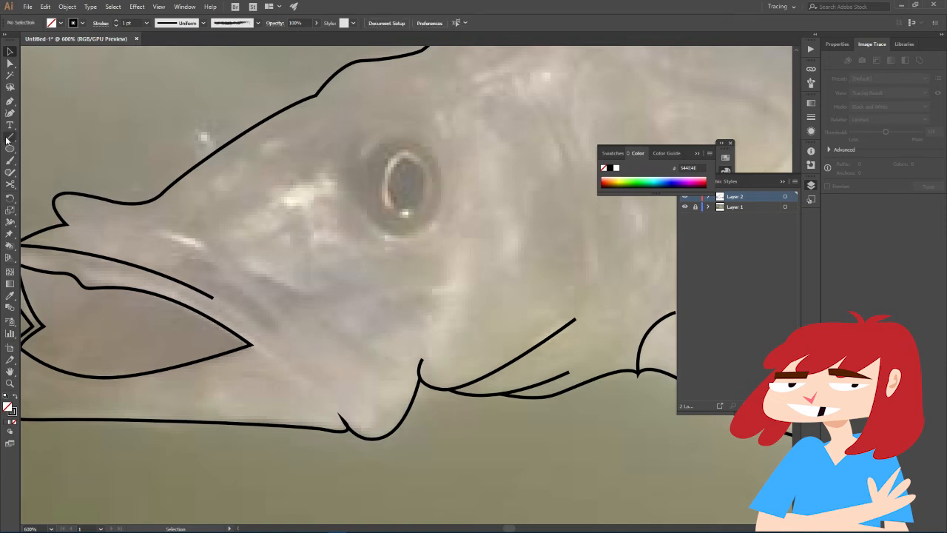
# - Redraw the eye as three nested ellipses, the outer about 29 × 37 pt, plus highlight circles about 5.4 and 2 pt wide
pyautogui.moveTo(358, 128); pyautogui.dragTo(442, 238)
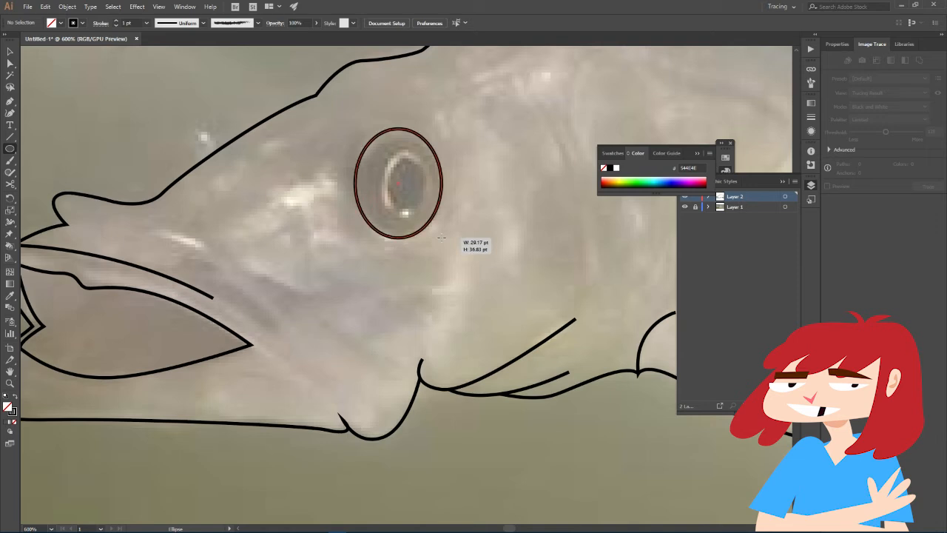
pyautogui.moveTo(379, 153); pyautogui.dragTo(433, 226)
pyautogui.moveTo(395, 164); pyautogui.dragTo(412, 197)
pyautogui.hotkey('ctrl', 'shift', 'a')
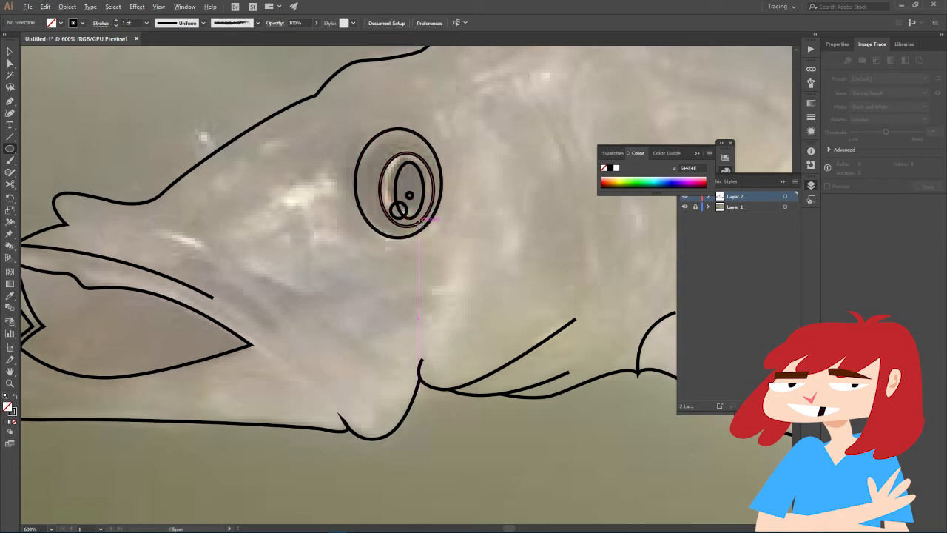
# - Fill both highlight circles of the eye with white ffffff and remove their outlines
pyautogui.scroll(2, 429, 225)
pyautogui.click(9, 52)
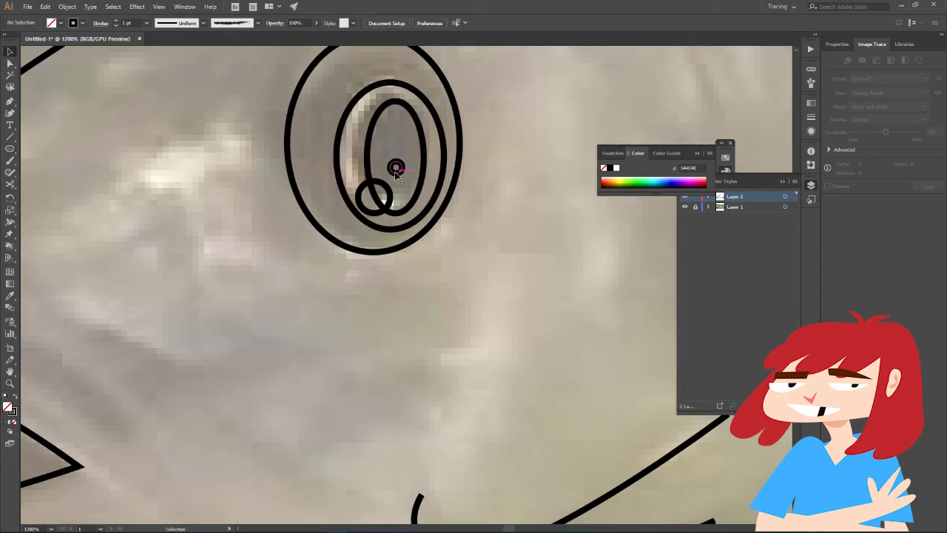
pyautogui.click(396, 166)
pyautogui.doubleClick(7, 407)
pyautogui.write('ffffff')
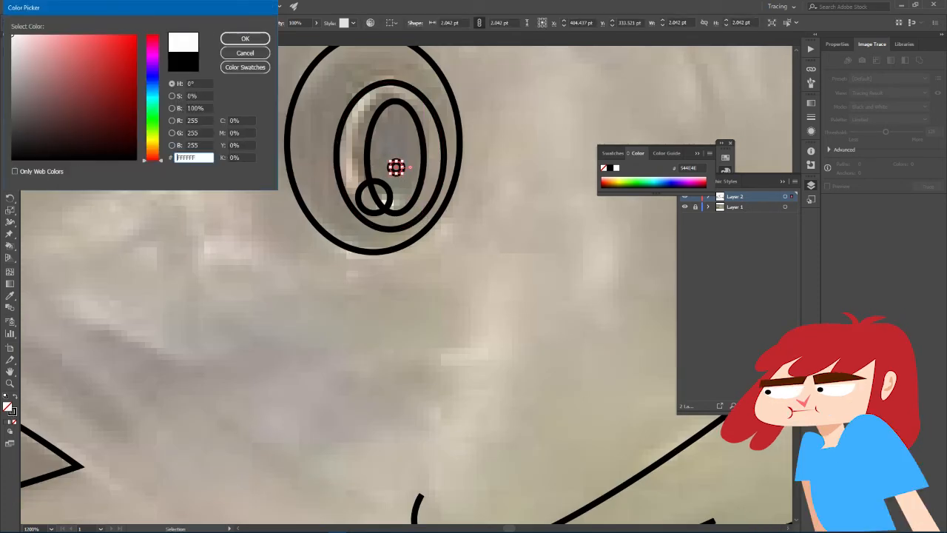
pyautogui.press('Return')
pyautogui.click(374, 197)
pyautogui.doubleClick(8, 407)
pyautogui.write('ffffff')
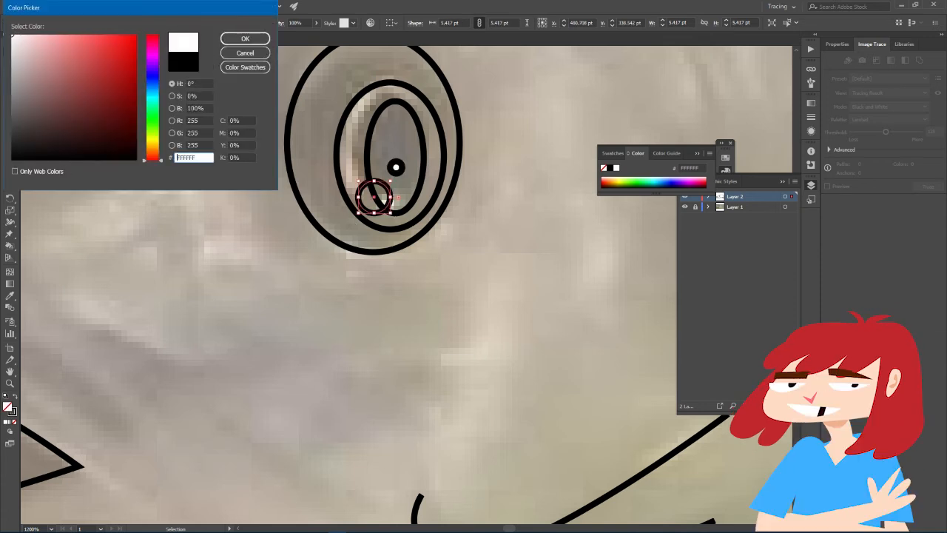
pyautogui.click(245, 39)
pyautogui.click(13, 412)
pyautogui.click(14, 421)
# - Swap the innermost eye ellipse's fill and stroke so the pupil is solid black without an outline
pyautogui.click(370, 139)
pyautogui.click(15, 399)
pyautogui.click(452, 261)
# - Fill the middle eye ellipse with bright blue 198CF4 and remove its outline
pyautogui.click(345, 128)
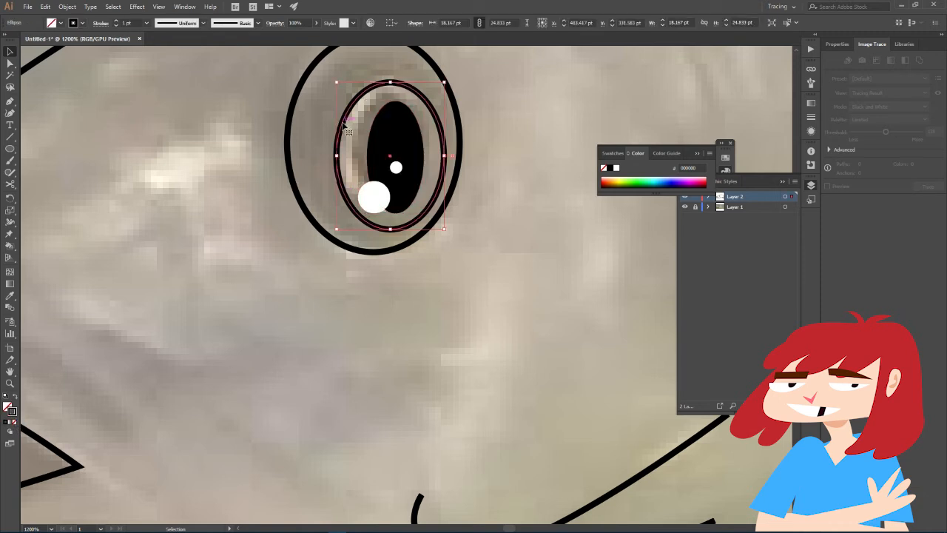
pyautogui.doubleClick(7, 406)
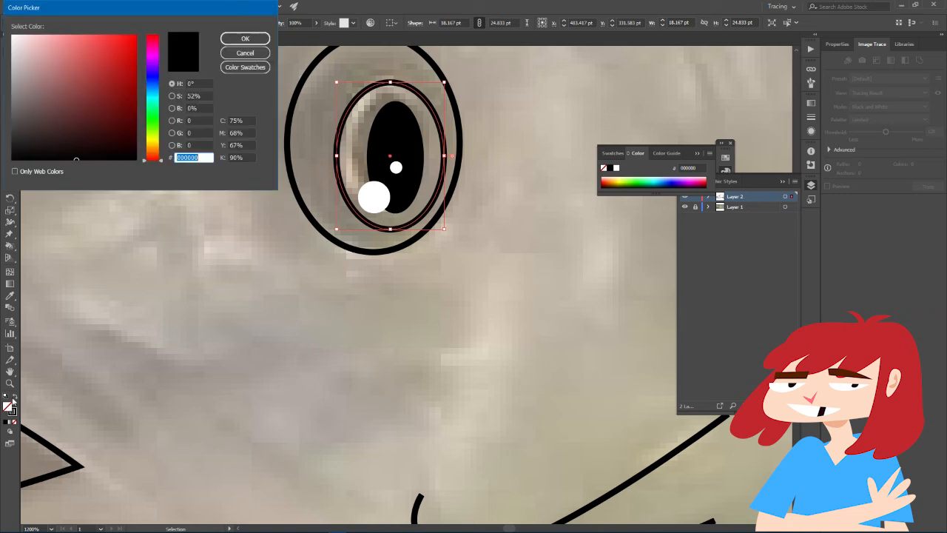
pyautogui.moveTo(148, 90); pyautogui.dragTo(109, 52)
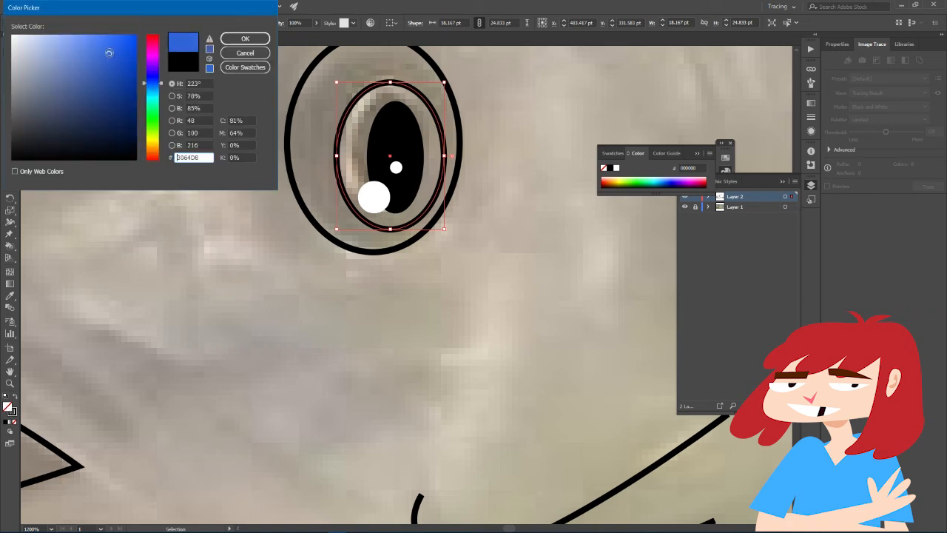
pyautogui.click(151, 90)
pyautogui.click(126, 39)
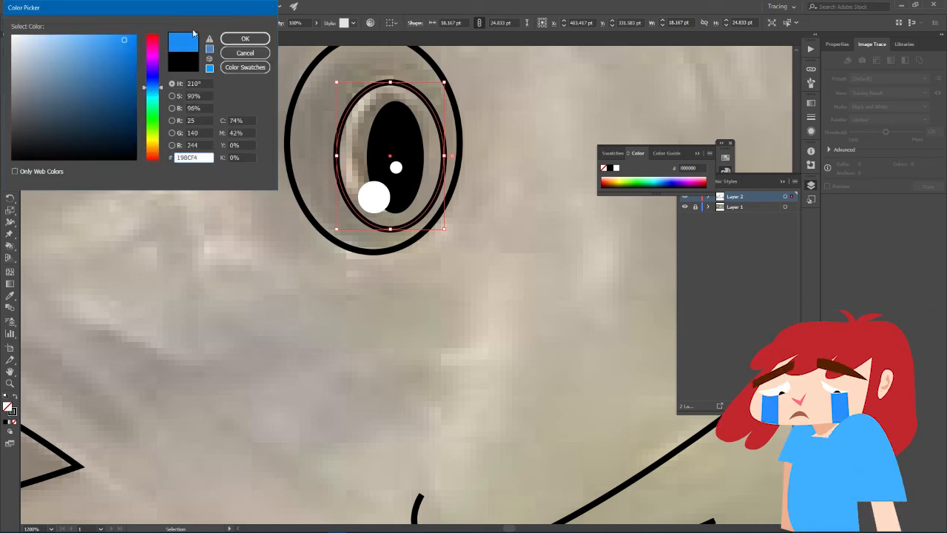
pyautogui.click(243, 39)
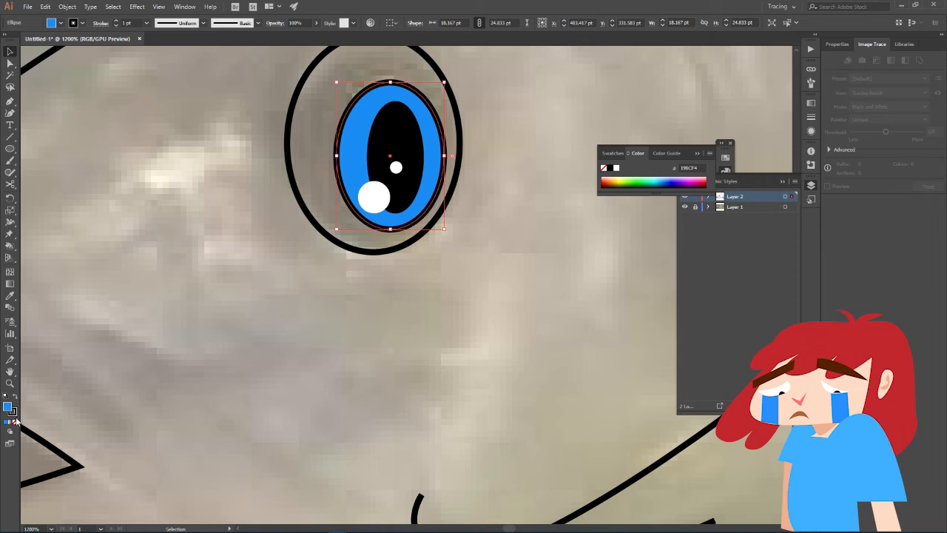
pyautogui.click(417, 218)
# - Fill the outer eye ellipse with white and keep its black outline
pyautogui.click(377, 252)
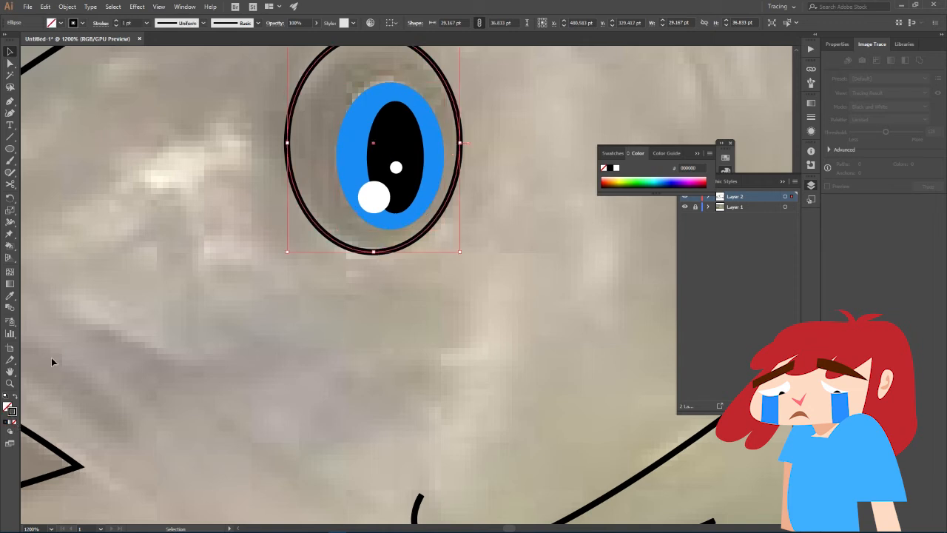
pyautogui.doubleClick(8, 404)
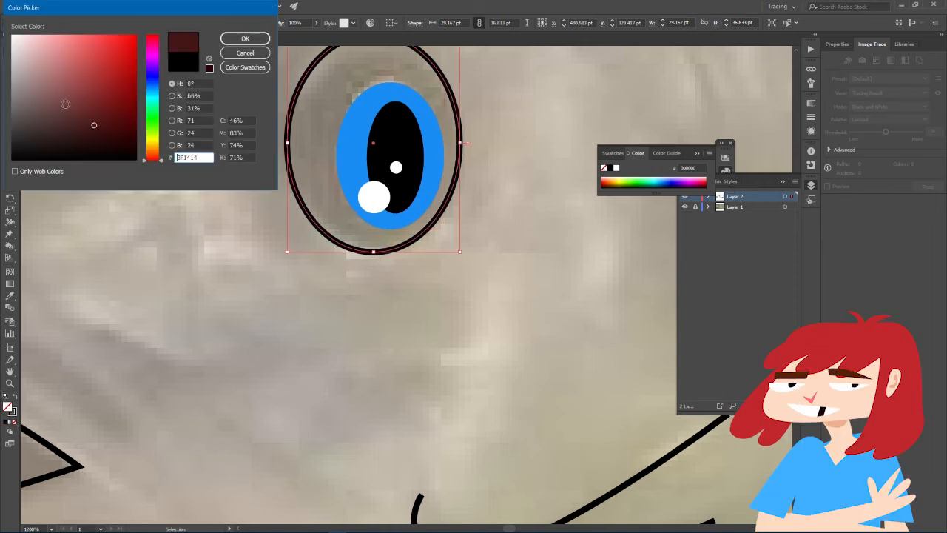
pyautogui.click(243, 38)
pyautogui.scroll(-3, 239, 290)
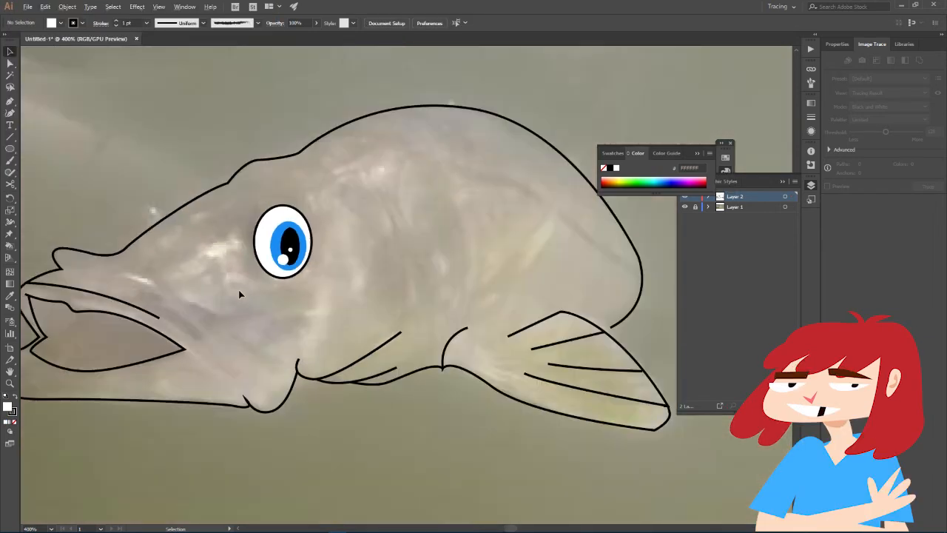
# - Draw three short curved eyelashes without fill along the upper front edge of the eye
pyautogui.scroll(1, 196, 344)
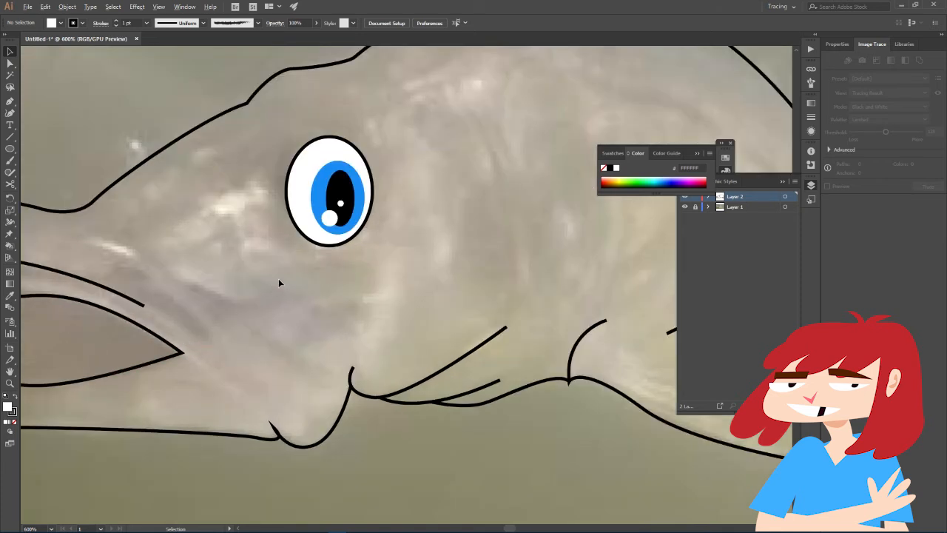
pyautogui.scroll(1, 280, 272)
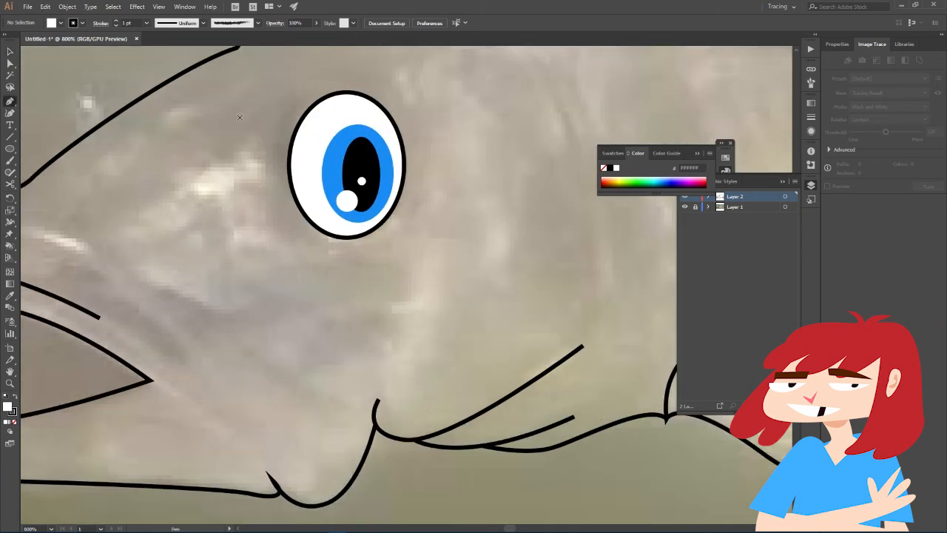
pyautogui.click(290, 142)
pyautogui.moveTo(249, 111); pyautogui.dragTo(241, 72)
pyautogui.click(14, 422)
pyautogui.keyDown('ctrl'); pyautogui.click(298, 121); pyautogui.keyUp('ctrl')
pyautogui.click(300, 120)
pyautogui.moveTo(282, 96)
pyautogui.mouseDown()
pyautogui.moveTo(284, 66)
pyautogui.moveTo(303, 78)
pyautogui.mouseUp()
pyautogui.keyDown('ctrl'); pyautogui.click(315, 89); pyautogui.keyUp('ctrl')
pyautogui.click(310, 103)
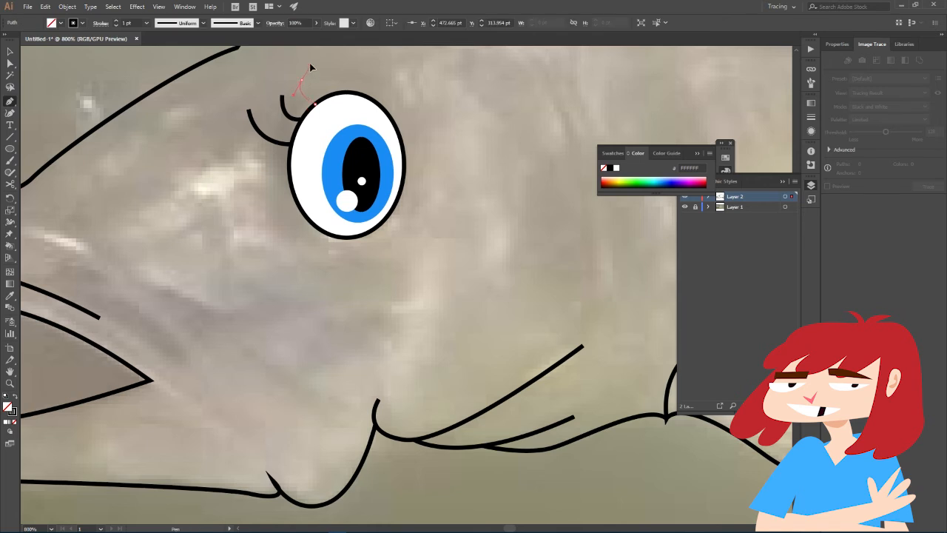
pyautogui.keyDown('ctrl'); pyautogui.click(310, 67); pyautogui.keyUp('ctrl')
# - Draw an open zigzag cheek line about 59 × 13 pt below and behind the eye with the Pen tool
pyautogui.click(407, 241)
pyautogui.click(398, 278)
pyautogui.click(455, 231)
pyautogui.click(473, 267)
pyautogui.click(500, 226)
pyautogui.click(549, 259)
pyautogui.hotkey('ctrl', 'z')
pyautogui.hotkey('ctrl', 'z')
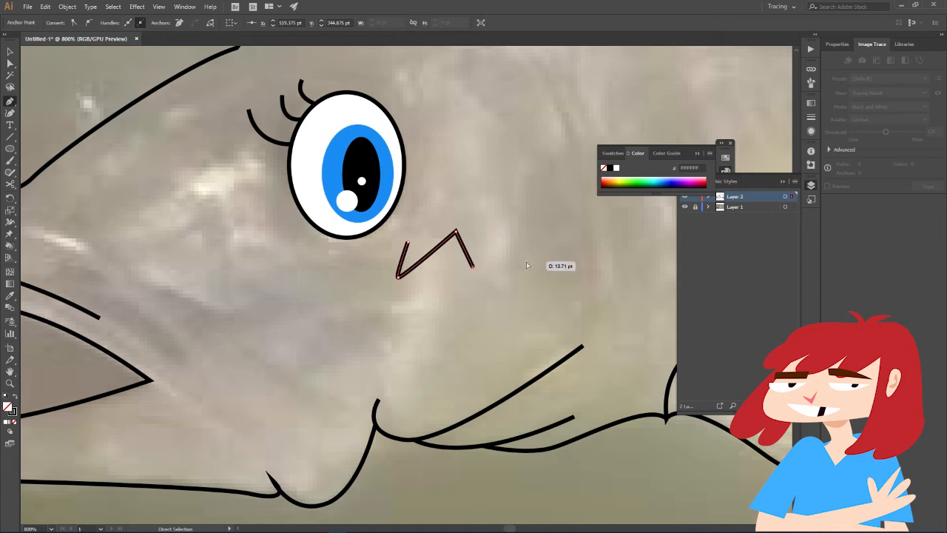
pyautogui.click(512, 230)
pyautogui.click(522, 270)
pyautogui.click(558, 226)
pyautogui.click(565, 253)
pyautogui.click(613, 226)
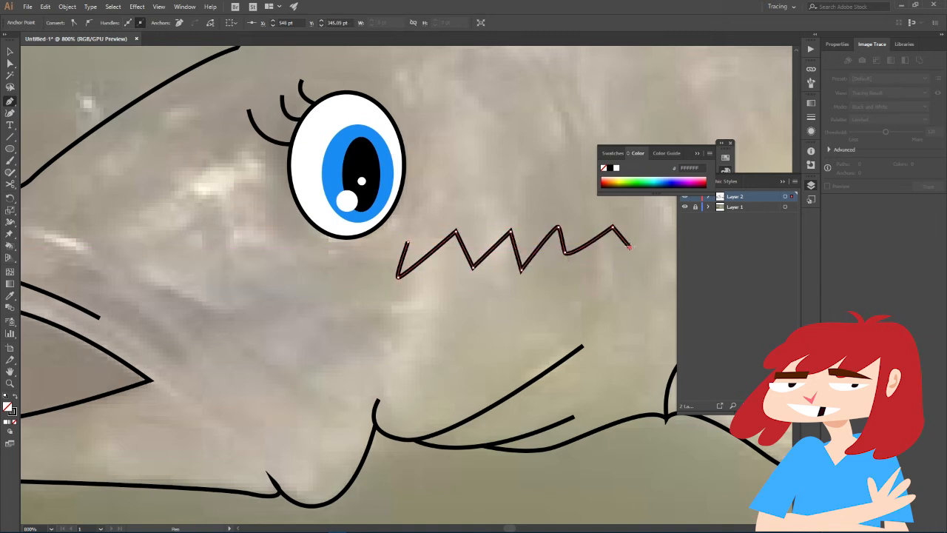
pyautogui.scroll(-4, 633, 252)
pyautogui.moveTo(582, 260); pyautogui.dragTo(447, 287)
pyautogui.scroll(1, 492, 292)
pyautogui.keyDown('ctrl'); pyautogui.click(491, 293); pyautogui.keyUp('ctrl')
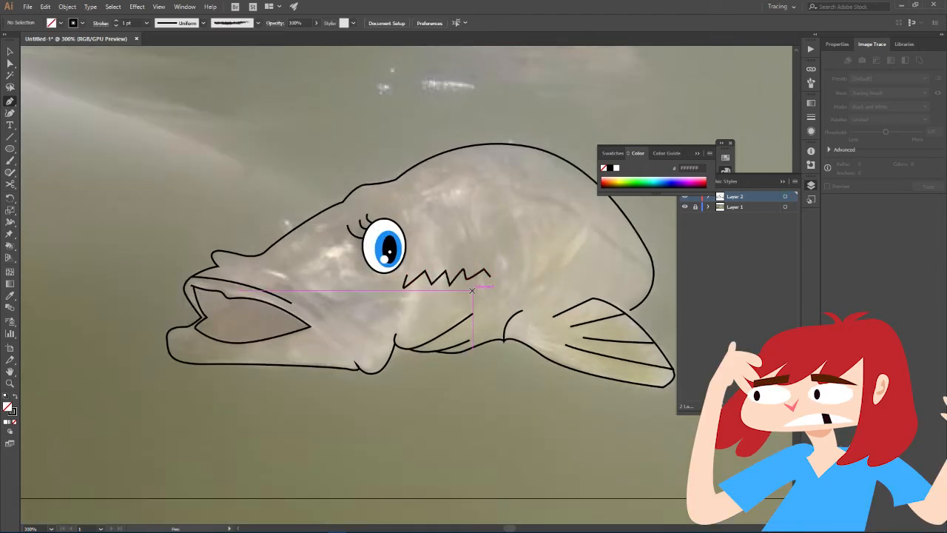
# - Draw a curved line across the upper body to the side fin's tip, continuing down along the fin's front edge
pyautogui.click(490, 186)
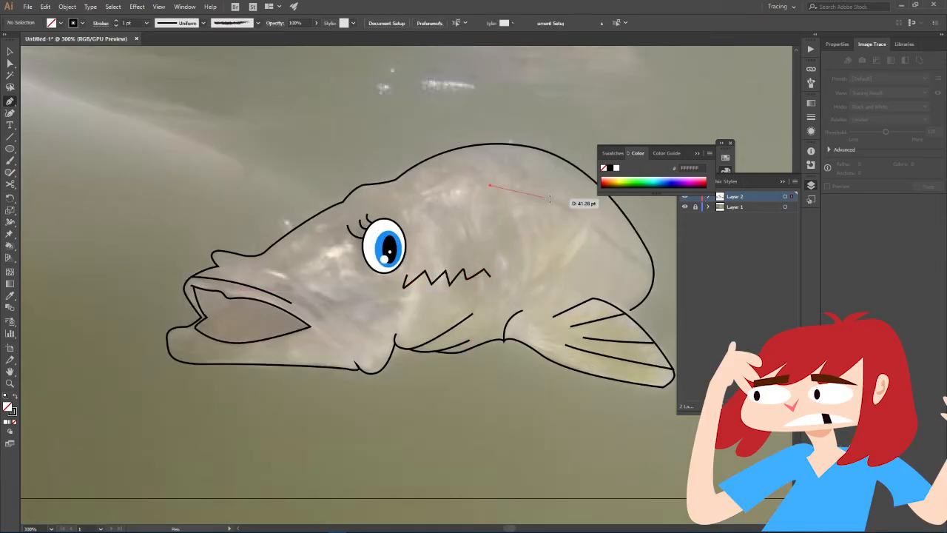
pyautogui.moveTo(532, 199); pyautogui.dragTo(550, 199)
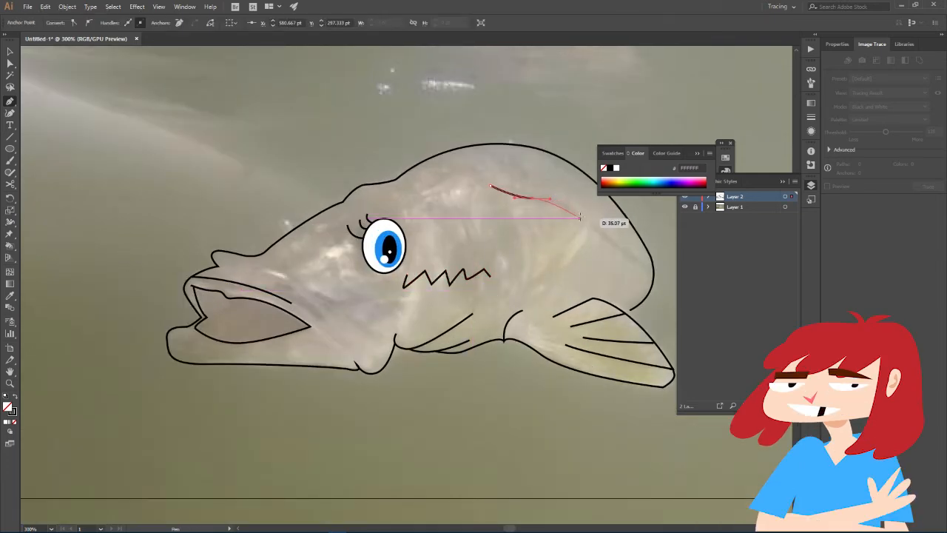
pyautogui.click(581, 217)
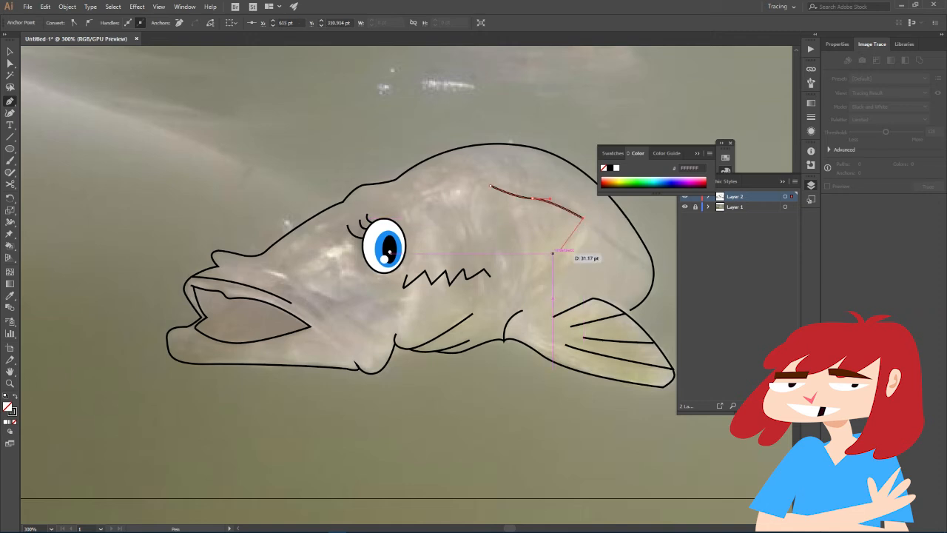
pyautogui.moveTo(528, 285); pyautogui.dragTo(489, 305)
pyautogui.click(528, 284)
pyautogui.press('Escape')
# - Draw the side fin's rear edge as a pointed curve running down beside its front edge
pyautogui.moveTo(583, 218); pyautogui.dragTo(581, 199)
pyautogui.click(584, 204)
pyautogui.moveTo(585, 243); pyautogui.dragTo(453, 345)
pyautogui.hotkey('ctrl', 'z')
pyautogui.keyDown('ctrl'); pyautogui.click(477, 327); pyautogui.keyUp('ctrl')
# - Draw a narrow double line from the side fin's rear edge to the rear of the body outline
pyautogui.click(591, 222)
pyautogui.click(652, 268)
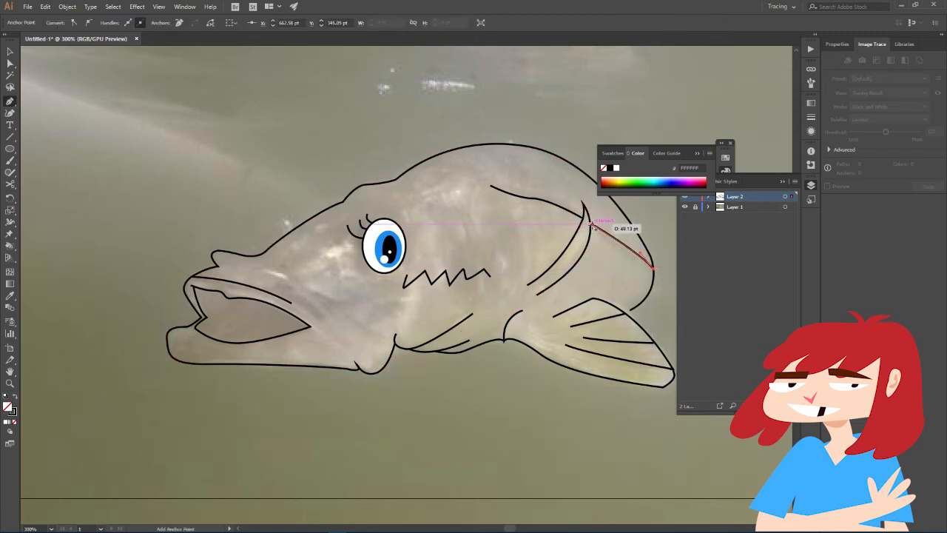
pyautogui.keyDown('ctrl'); pyautogui.click(551, 218); pyautogui.keyUp('ctrl')
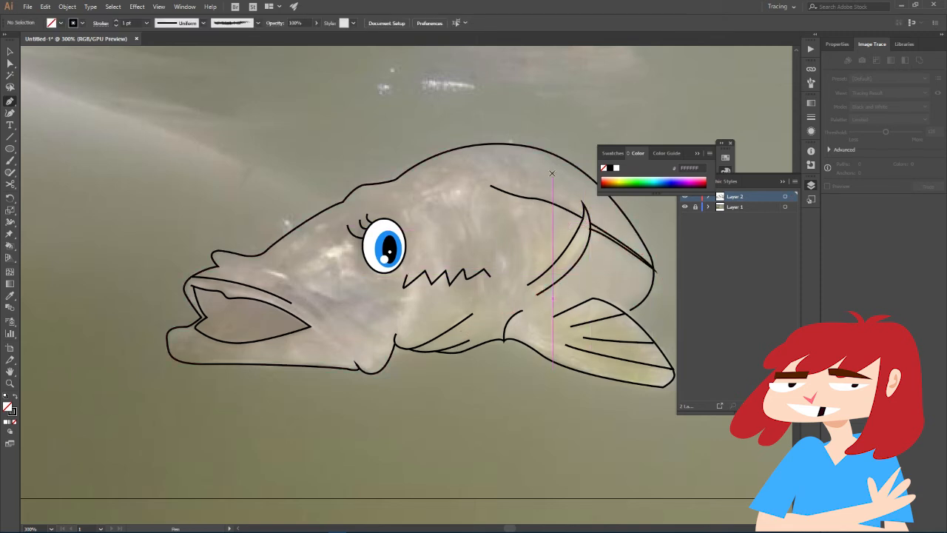
# - Draw the curved gill line from the upper body down to the base of the lower fin
pyautogui.click(489, 201)
pyautogui.moveTo(523, 239); pyautogui.dragTo(527, 260)
pyautogui.click(513, 311)
pyautogui.keyDown('ctrl'); pyautogui.click(551, 306); pyautogui.keyUp('ctrl')
# - Draw the upper lip's outer fold as a curve from behind the nose down toward the throat
pyautogui.click(231, 251)
pyautogui.hotkey('ctrl', 'z')
pyautogui.click(231, 254)
pyautogui.moveTo(311, 289); pyautogui.dragTo(333, 311)
pyautogui.keyDown('ctrl'); pyautogui.click(333, 311); pyautogui.keyUp('ctrl')
pyautogui.moveTo(374, 333)
pyautogui.mouseDown()
pyautogui.moveTo(391, 340)
pyautogui.moveTo(376, 355)
pyautogui.moveTo(330, 341)
pyautogui.mouseUp()
pyautogui.click(292, 302)
pyautogui.hotkey('ctrl', 'z')
pyautogui.keyDown('ctrl'); pyautogui.click(403, 328); pyautogui.keyUp('ctrl')
# - Extend the existing upper lip line from its rear end to meet the outer lip fold's tip
pyautogui.click(292, 303)
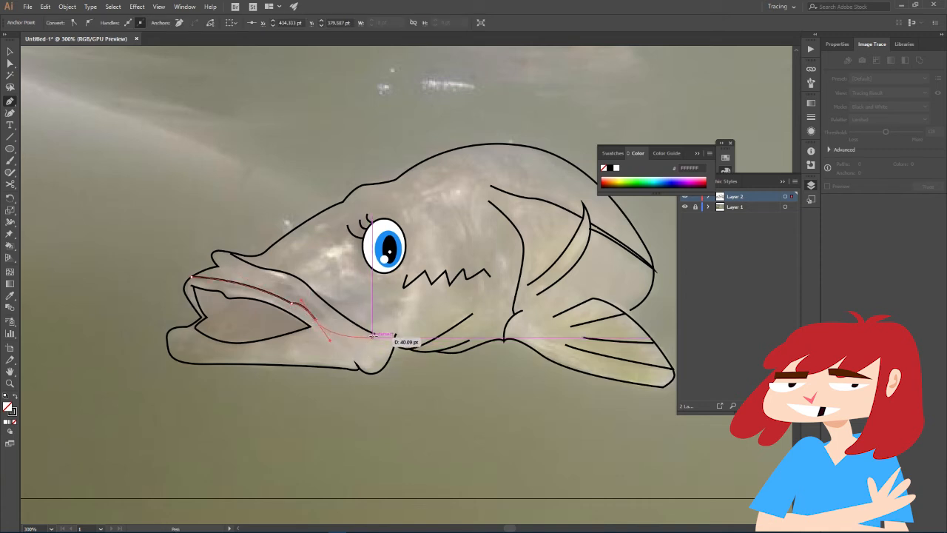
pyautogui.click(375, 333)
pyautogui.keyDown('ctrl'); pyautogui.click(368, 345); pyautogui.keyUp('ctrl')
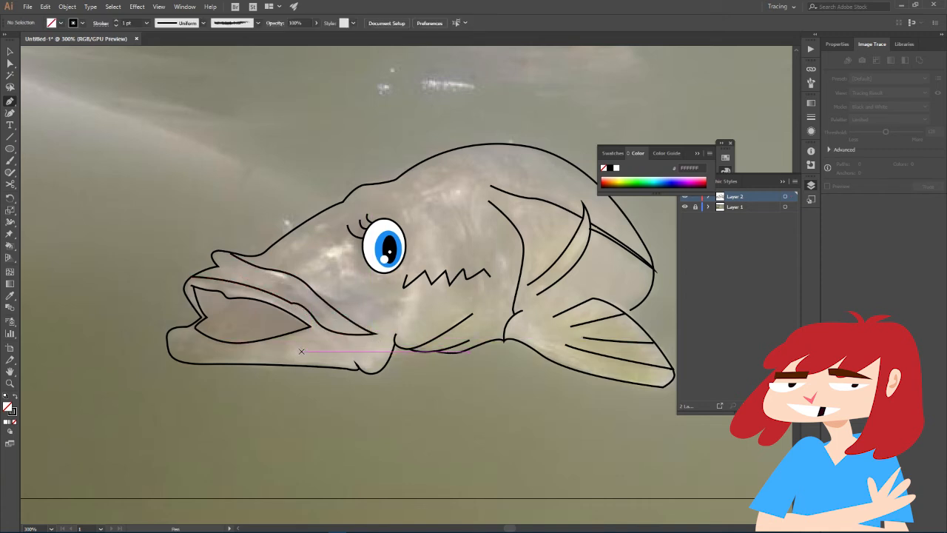
# - Draw the lower lip's curve around the mouth opening and a short curved line inside the front of the mouth
pyautogui.click(196, 329)
pyautogui.moveTo(190, 336); pyautogui.dragTo(199, 342)
pyautogui.moveTo(317, 326)
pyautogui.mouseDown()
pyautogui.moveTo(337, 316)
pyautogui.moveTo(346, 337)
pyautogui.mouseUp()
pyautogui.keyDown('ctrl'); pyautogui.click(377, 358); pyautogui.keyUp('ctrl')
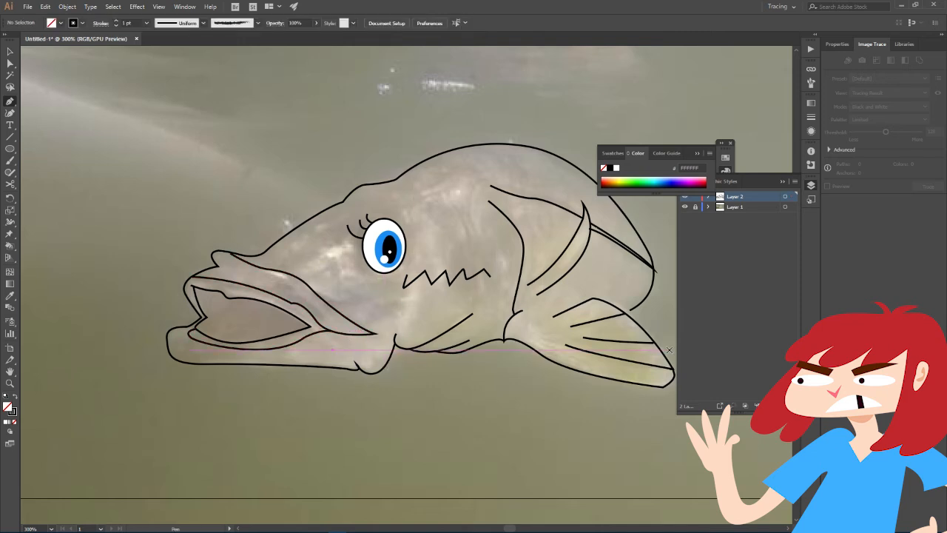
pyautogui.click(207, 316)
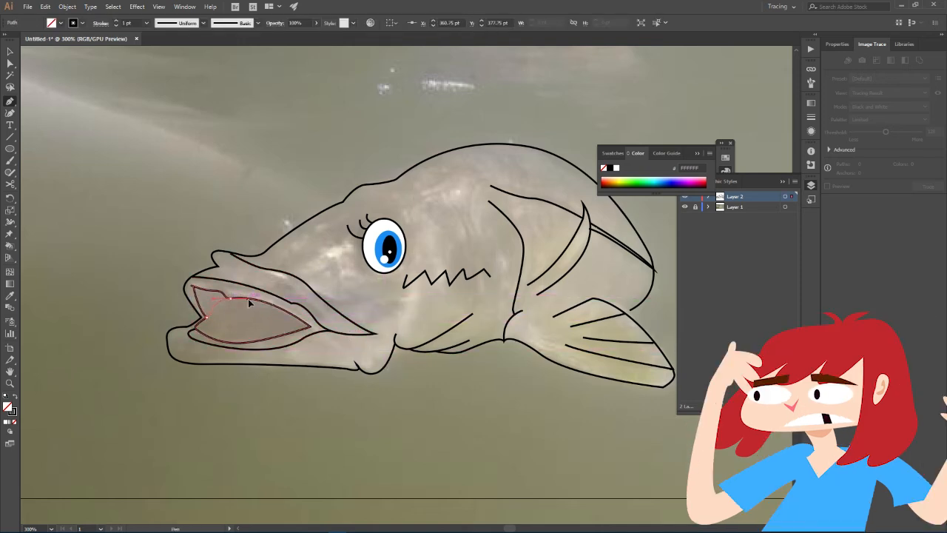
pyautogui.moveTo(241, 296); pyautogui.dragTo(243, 295)
pyautogui.keyDown('ctrl'); pyautogui.click(340, 272); pyautogui.keyUp('ctrl')
# - Set the cheek zigzag's stroke colour to pink D4005F
pyautogui.click(8, 52)
pyautogui.click(447, 278)
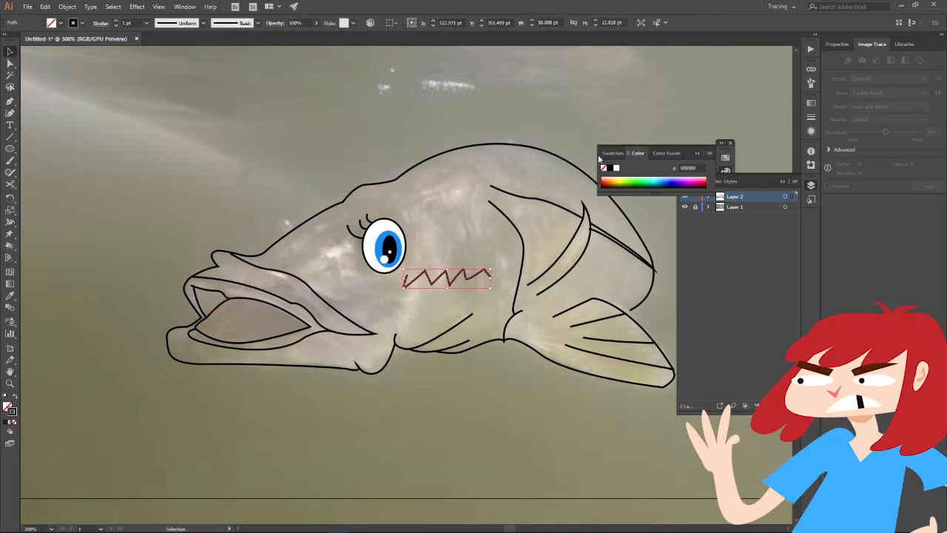
pyautogui.click(699, 183)
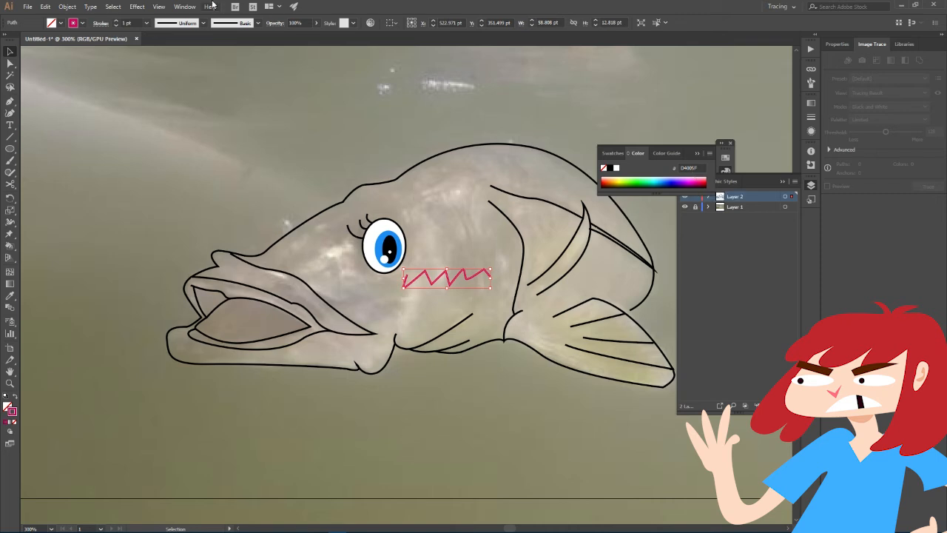
# - Apply the rough charcoal-style brush to the cheek zigzag at 1 pt with the oval width profile that tapers at both ends
pyautogui.click(245, 23)
pyautogui.click(209, 80)
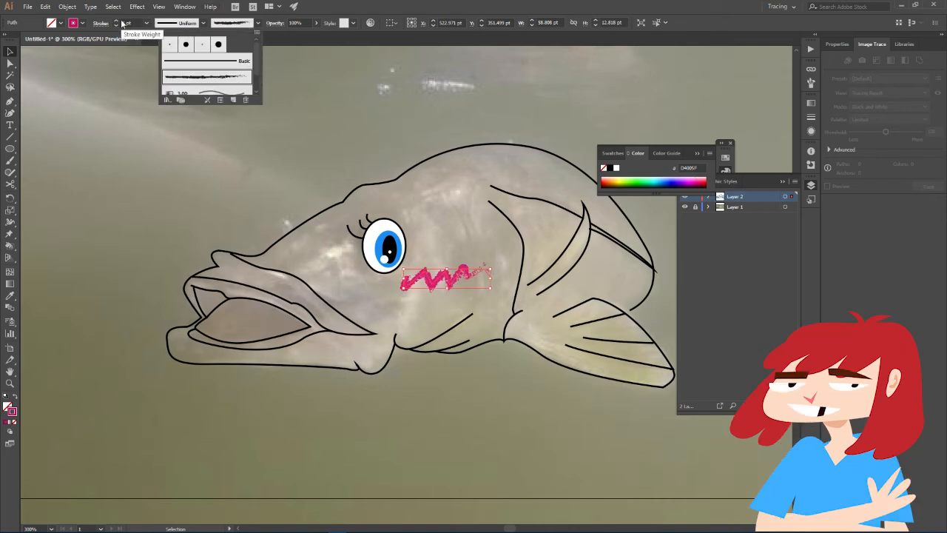
pyautogui.click(115, 21)
pyautogui.click(116, 21)
pyautogui.click(114, 26)
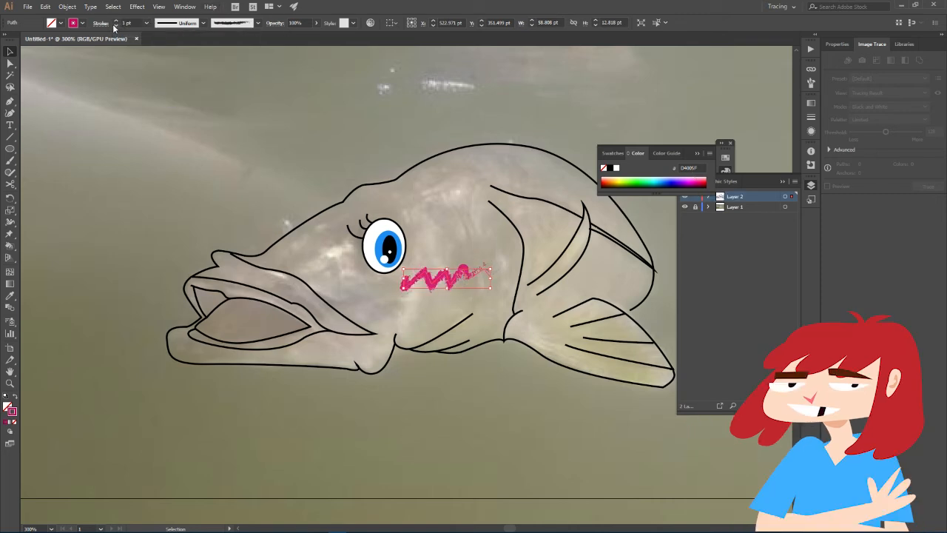
pyautogui.click(501, 302)
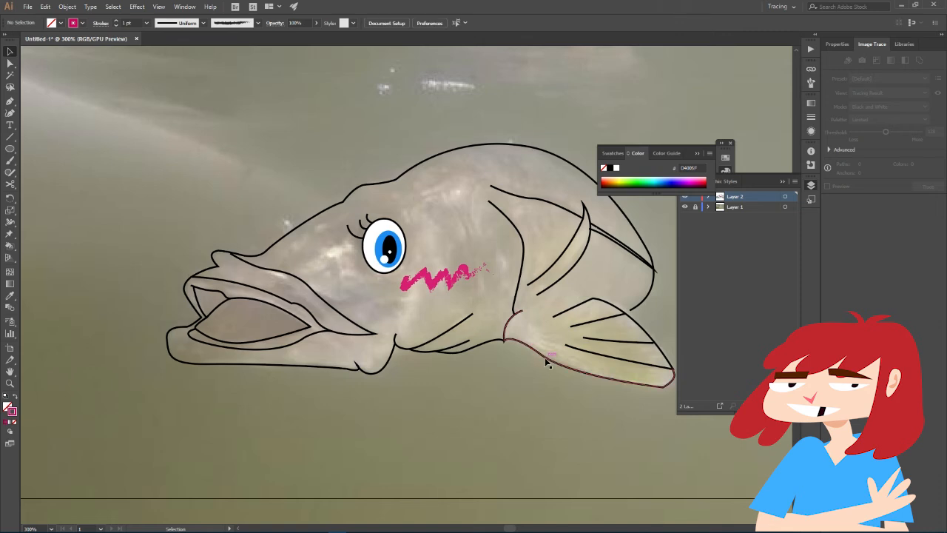
pyautogui.click(179, 22)
pyautogui.click(172, 58)
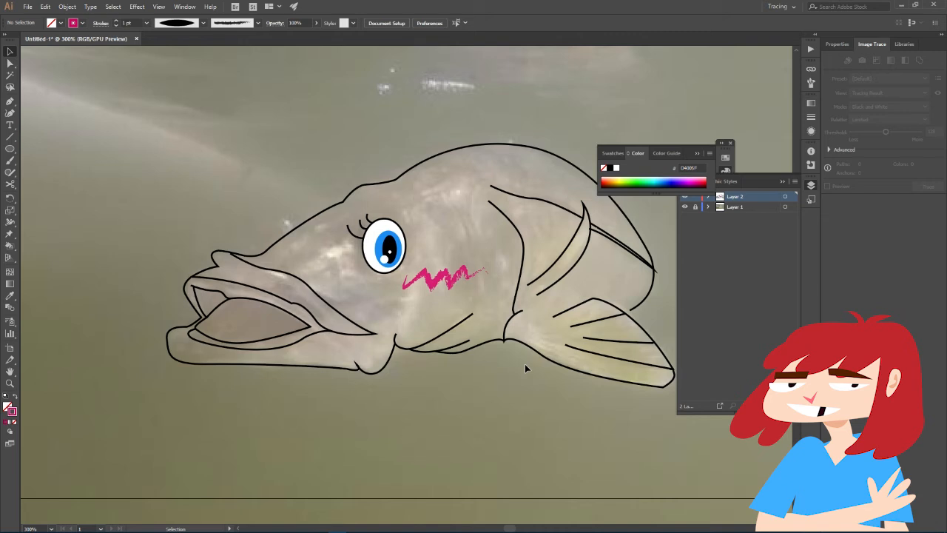
# - Draw a pointed, backward-curving fin without fill on the rear of the fish's back outline
pyautogui.scroll(1, 525, 364)
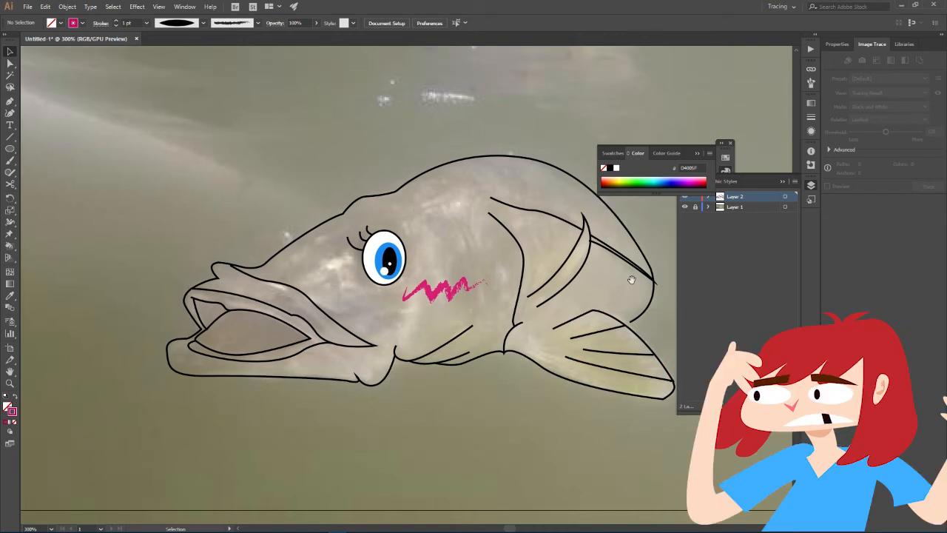
pyautogui.moveTo(634, 271); pyautogui.dragTo(514, 313)
pyautogui.scroll(-2, 515, 313)
pyautogui.scroll(2, 517, 313)
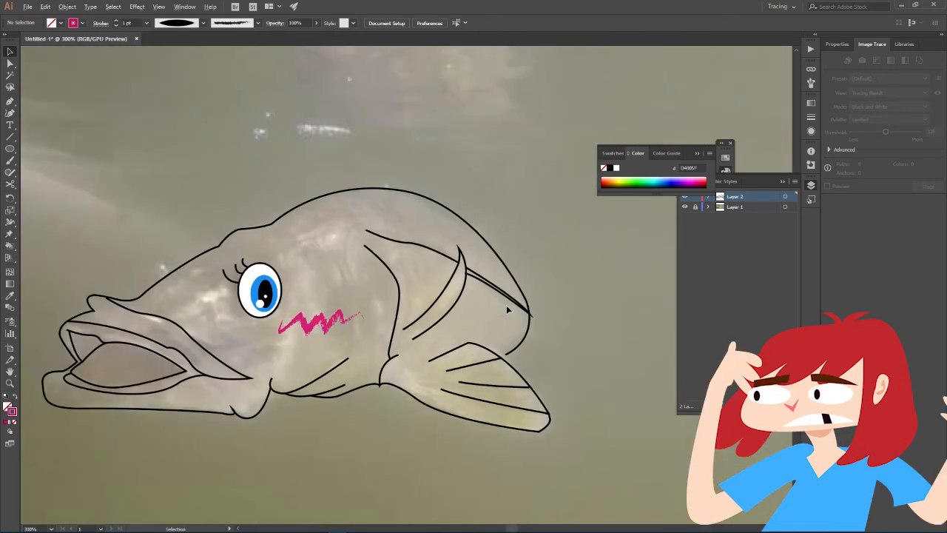
pyautogui.click(471, 225)
pyautogui.moveTo(505, 193)
pyautogui.mouseDown()
pyautogui.moveTo(538, 193)
pyautogui.moveTo(534, 185)
pyautogui.mouseUp()
pyautogui.click(505, 194)
pyautogui.moveTo(485, 239); pyautogui.dragTo(508, 277)
pyautogui.hotkey('ctrl', 'z')
pyautogui.hotkey('ctrl', 'shift', 'a')
pyautogui.scroll(-1, 508, 276)
pyautogui.scroll(1, 508, 276)
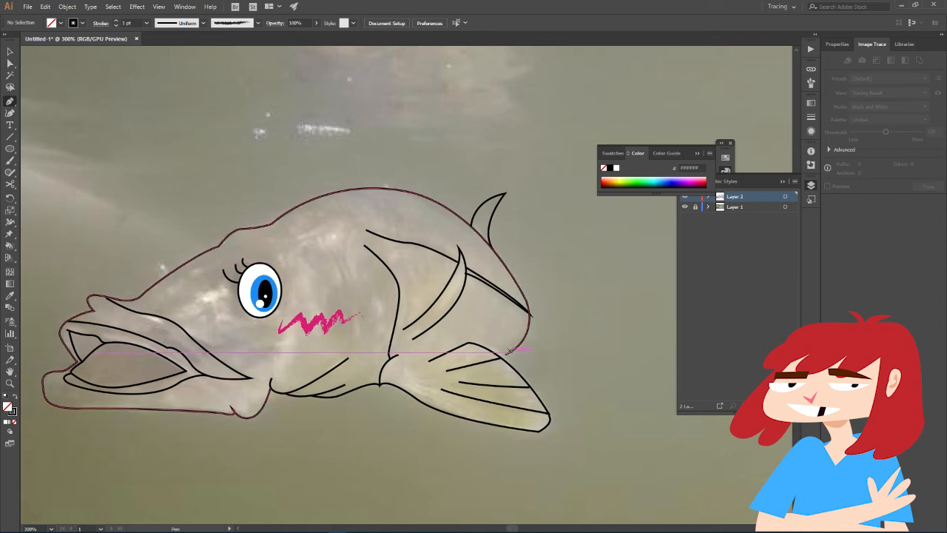
# - Draw a hook-shaped curve around the tail fin's front edge and continue it along the fin's lower edge
pyautogui.click(450, 351)
pyautogui.moveTo(417, 371)
pyautogui.mouseDown()
pyautogui.moveTo(407, 364)
pyautogui.moveTo(419, 385)
pyautogui.moveTo(504, 429)
pyautogui.mouseUp()
pyautogui.click(431, 336)
pyautogui.keyDown('ctrl'); pyautogui.click(546, 436); pyautogui.keyUp('ctrl')
# - Draw a line that curves above the side fin below the cheek and ends in jagged points at the gill line
pyautogui.click(293, 353)
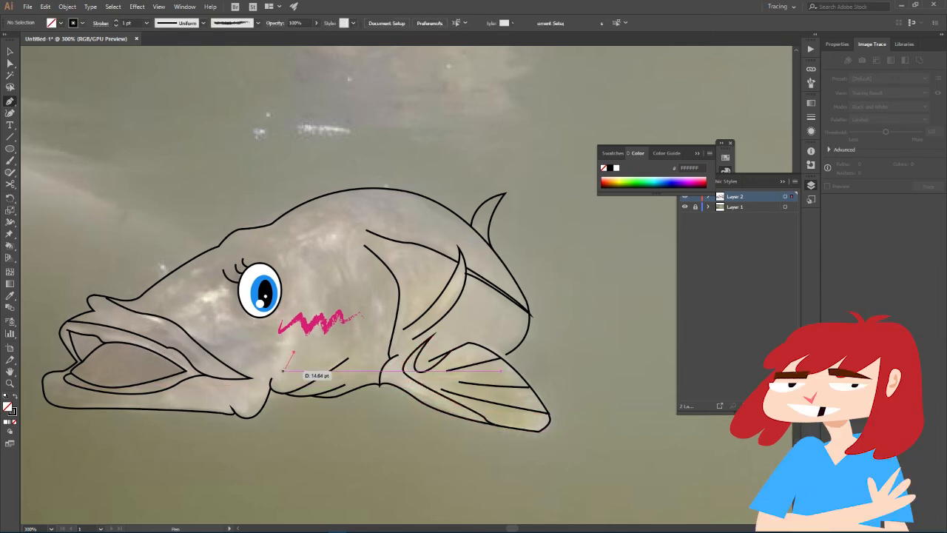
pyautogui.moveTo(286, 382); pyautogui.dragTo(298, 385)
pyautogui.click(348, 353)
pyautogui.moveTo(363, 370); pyautogui.dragTo(369, 371)
pyautogui.click(392, 359)
pyautogui.keyDown('ctrl'); pyautogui.click(318, 354); pyautogui.keyUp('ctrl')
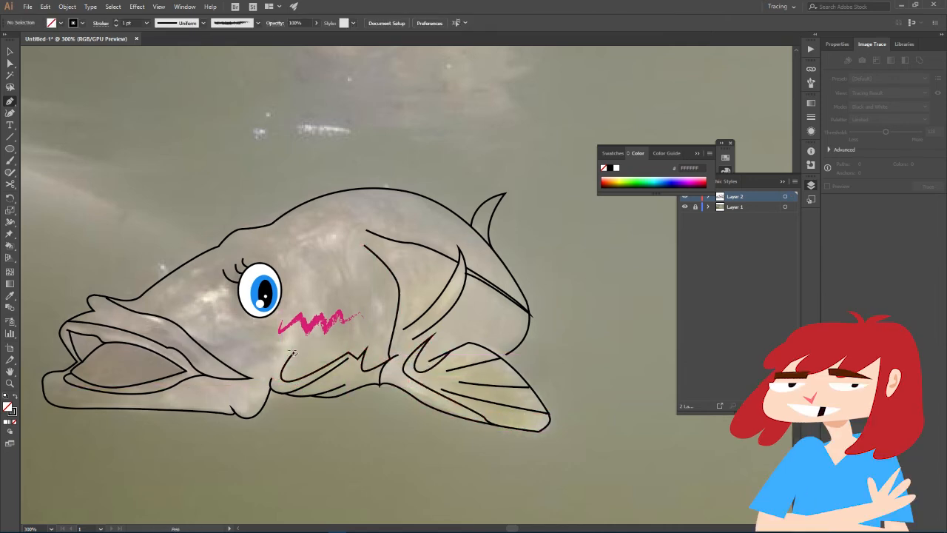
# - Draw a marking line from the upper lip up to a point before the eye and curving beneath the eye
pyautogui.click(170, 317)
pyautogui.click(226, 285)
pyautogui.moveTo(245, 321); pyautogui.dragTo(264, 320)
pyautogui.keyDown('ctrl'); pyautogui.click(264, 321); pyautogui.keyUp('ctrl')
# - Draw a curve from behind the eye up to the top of the back to outline the head stripe
pyautogui.click(281, 255)
pyautogui.moveTo(340, 201); pyautogui.dragTo(410, 191)
pyautogui.keyDown('ctrl'); pyautogui.click(411, 201); pyautogui.keyUp('ctrl')
# - Draw a curved line inside the rear back outline, from the top of the back down to the tail fin
pyautogui.click(415, 194)
pyautogui.moveTo(508, 294); pyautogui.dragTo(505, 314)
pyautogui.moveTo(491, 350); pyautogui.dragTo(423, 426)
pyautogui.hotkey('ctrl', 'z')
pyautogui.hotkey('ctrl', 'z')
pyautogui.keyDown('ctrl'); pyautogui.click(422, 426); pyautogui.keyUp('ctrl')
pyautogui.click(242, 259)
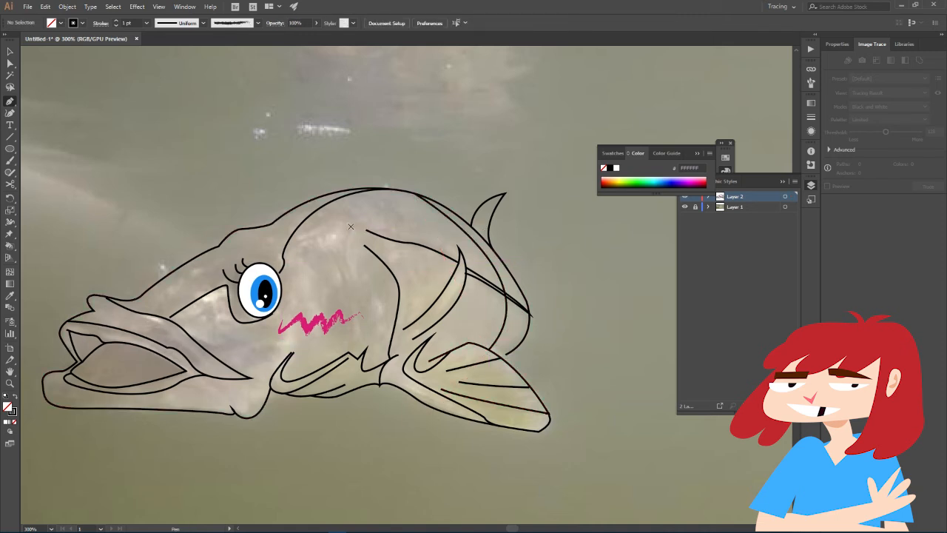
# - Draw a curved line beneath the lower lip that separates it from the jaw and meets the bottom outline
pyautogui.click(65, 377)
pyautogui.moveTo(153, 397); pyautogui.dragTo(227, 390)
pyautogui.moveTo(153, 400); pyautogui.dragTo(71, 411)
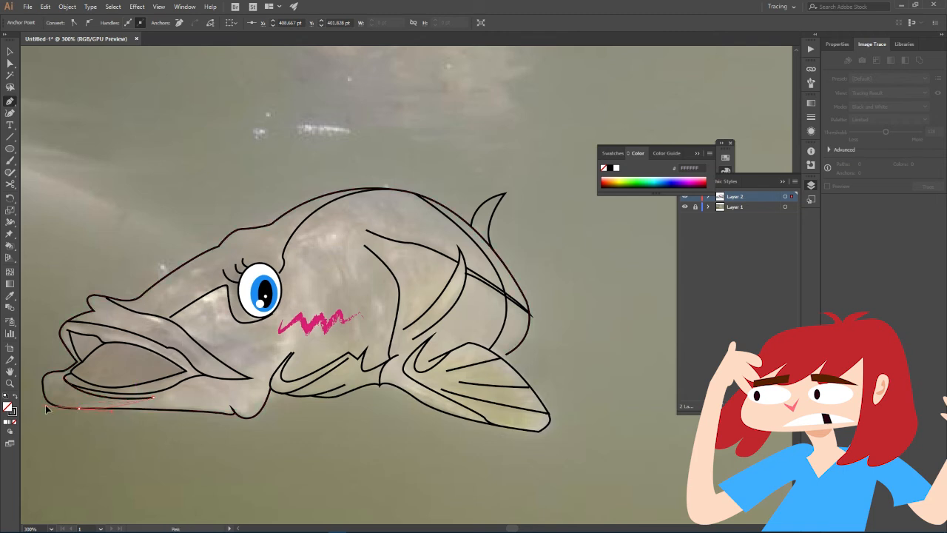
pyautogui.click(46, 409)
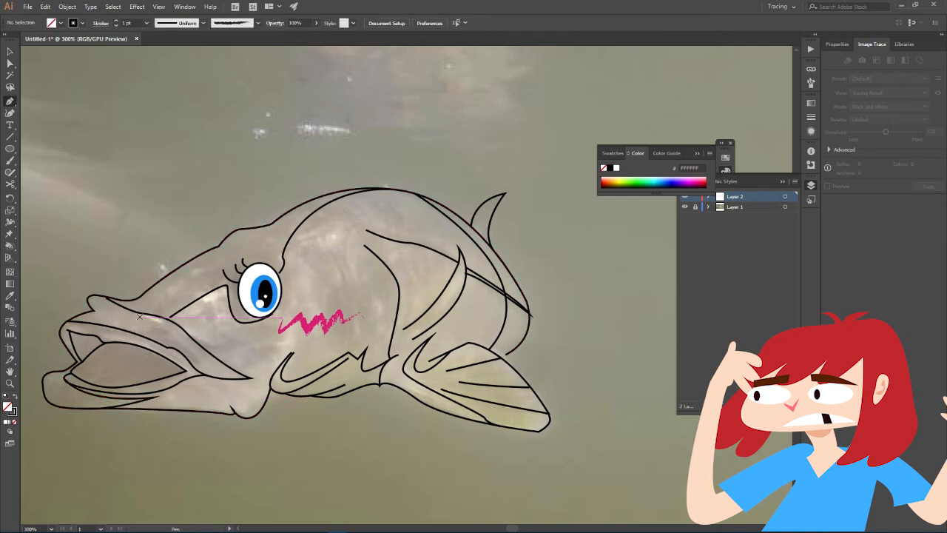
# - Draw a curve through the upper lip fold from its upper edge down to the mouth corner
pyautogui.moveTo(142, 313); pyautogui.dragTo(207, 390)
pyautogui.click(198, 376)
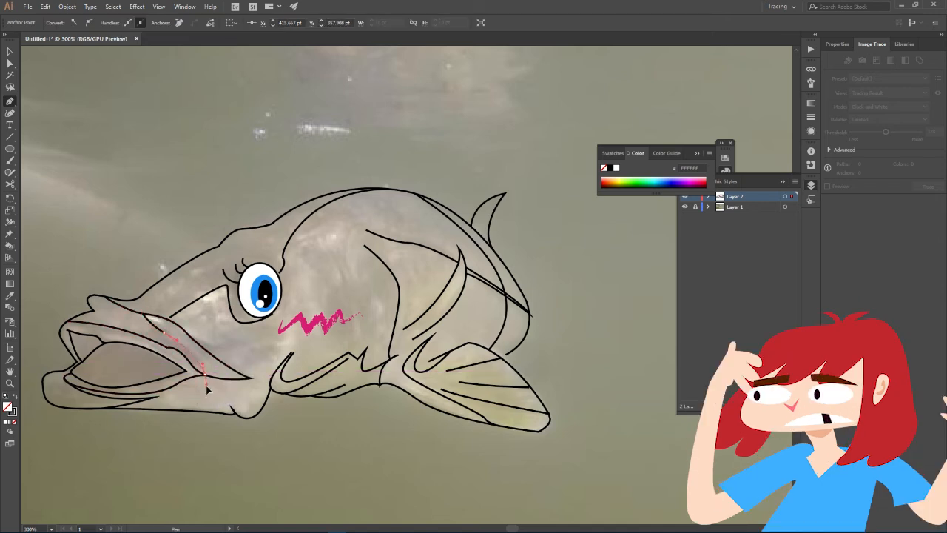
pyautogui.keyDown('ctrl'); pyautogui.click(207, 393); pyautogui.keyUp('ctrl')
# - Draw a small triangular marking on the face, rising from the upper lip line in front of the eye
pyautogui.click(180, 326)
pyautogui.moveTo(205, 316); pyautogui.dragTo(210, 311)
pyautogui.click(205, 316)
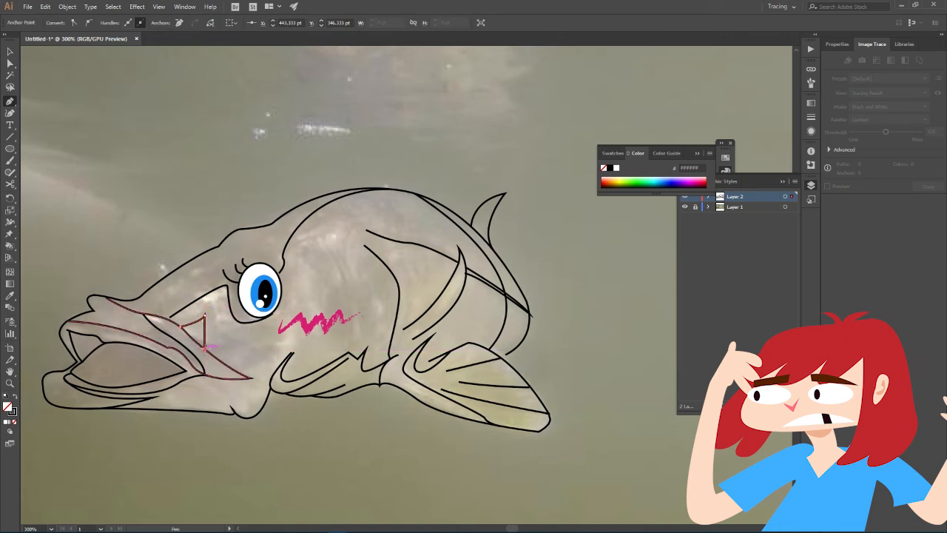
pyautogui.keyDown('ctrl'); pyautogui.click(270, 319); pyautogui.keyUp('ctrl')
# - Draw a jagged line from beneath the eye across the cheek down to the rear corner of the lip
pyautogui.click(270, 316)
pyautogui.moveTo(286, 311); pyautogui.dragTo(289, 310)
pyautogui.click(286, 310)
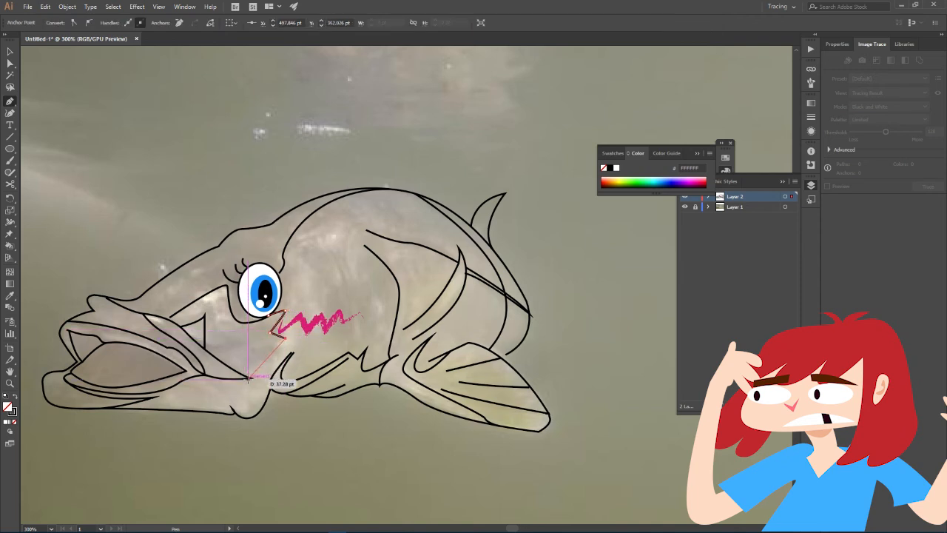
pyautogui.keyDown('ctrl'); pyautogui.click(259, 364); pyautogui.keyUp('ctrl')
pyautogui.scroll(-1, 268, 338)
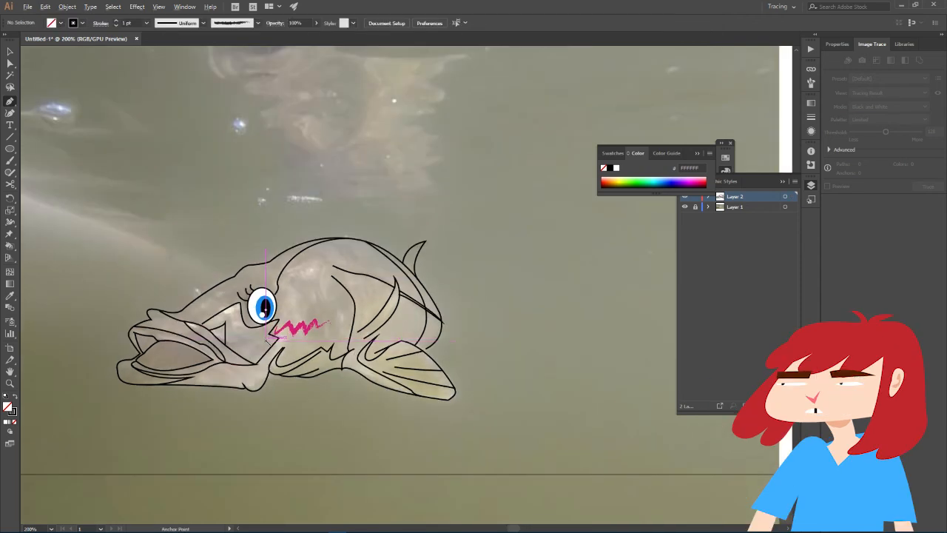
# - Draw a curved line from the gill line's upper end down inside the gill area
pyautogui.scroll(1, 268, 338)
pyautogui.click(364, 244)
pyautogui.moveTo(360, 261); pyautogui.dragTo(363, 269)
pyautogui.moveTo(385, 323); pyautogui.dragTo(387, 330)
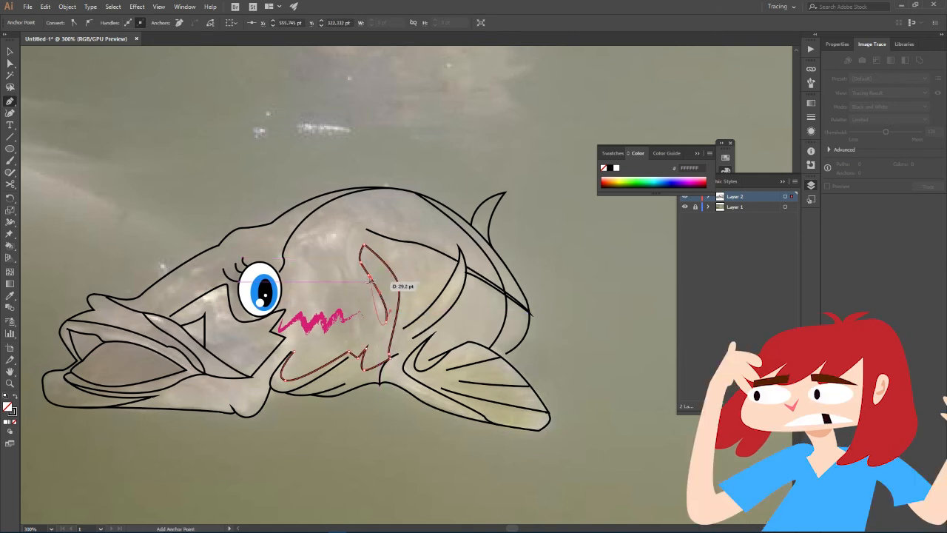
pyautogui.keyDown('ctrl'); pyautogui.click(332, 259); pyautogui.keyUp('ctrl')
# - Draw a curved line behind the blush, running from behind the eye down to the side fin
pyautogui.moveTo(300, 259); pyautogui.dragTo(309, 265)
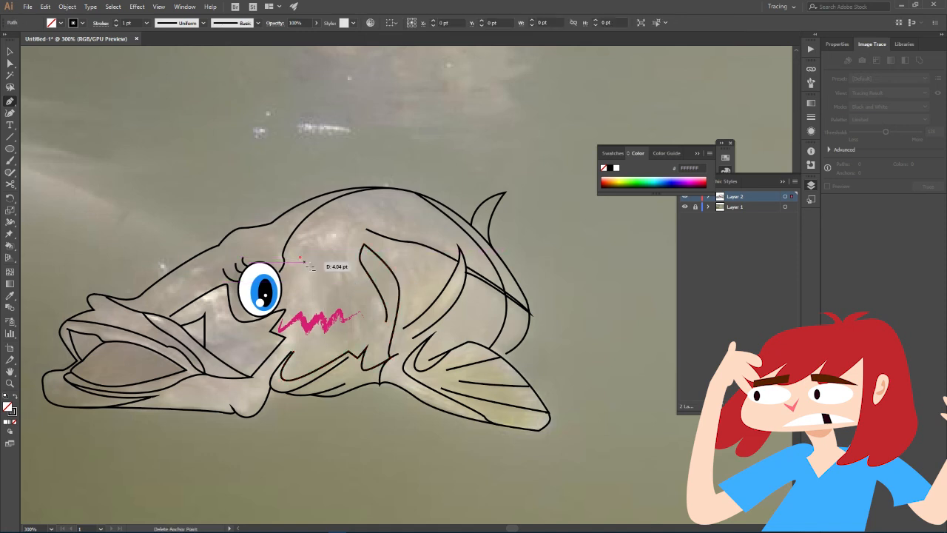
pyautogui.moveTo(329, 298); pyautogui.dragTo(328, 298)
pyautogui.moveTo(322, 353)
pyautogui.mouseDown()
pyautogui.moveTo(328, 371)
pyautogui.moveTo(322, 363)
pyautogui.mouseUp()
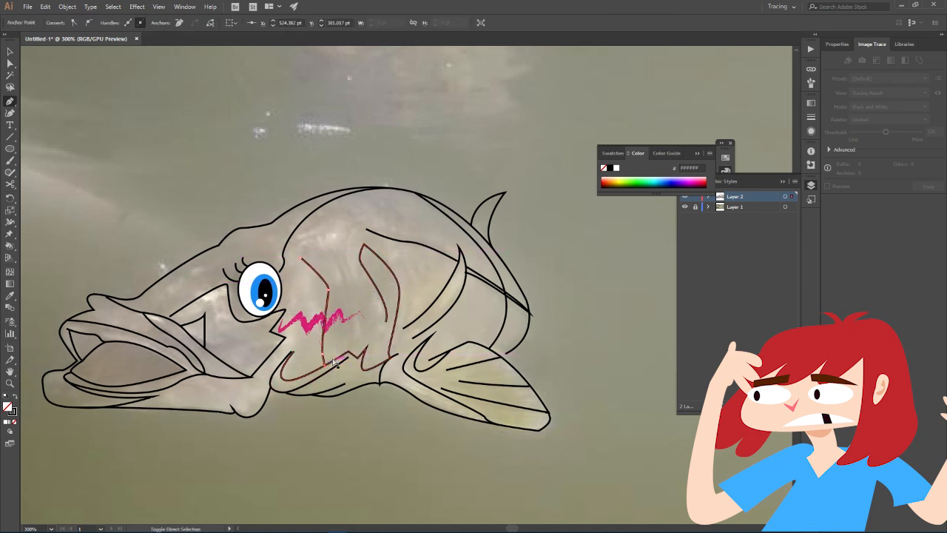
pyautogui.keyDown('ctrl'); pyautogui.click(295, 252); pyautogui.keyUp('ctrl')
# - Draw spiky points connecting the top of the line behind the blush to the gill line
pyautogui.moveTo(340, 281); pyautogui.dragTo(356, 291)
pyautogui.click(340, 282)
pyautogui.click(335, 253)
pyautogui.click(353, 279)
pyautogui.click(361, 267)
pyautogui.keyDown('ctrl'); pyautogui.click(326, 240); pyautogui.keyUp('ctrl')
# - Bring the eye, lashes and blush to the front, and send the line behind the blush backward
pyautogui.press('v')
pyautogui.moveTo(221, 249); pyautogui.dragTo(270, 305)
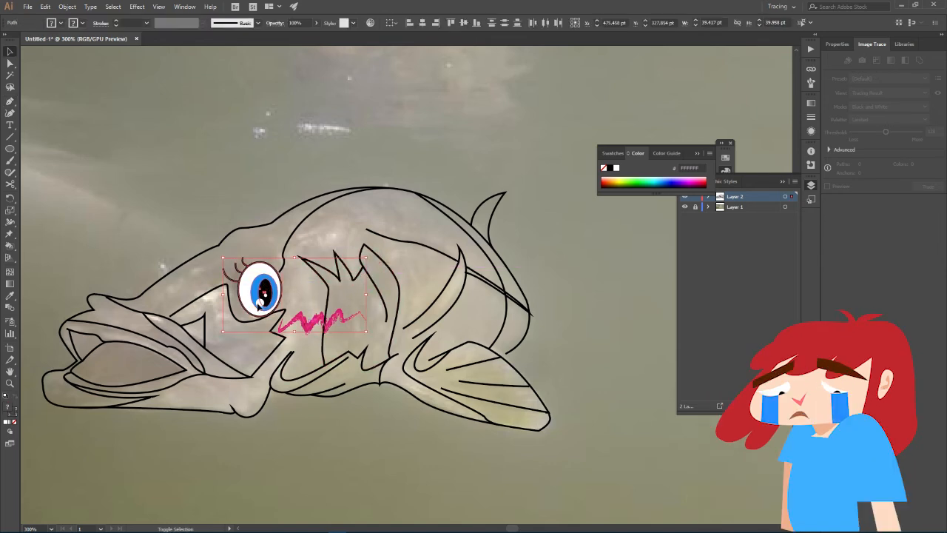
pyautogui.keyDown('shift'); pyautogui.click(296, 322); pyautogui.keyUp('shift')
pyautogui.rightClick(248, 285)
pyautogui.moveTo(276, 428)
pyautogui.click(199, 427)
pyautogui.rightClick(328, 300)
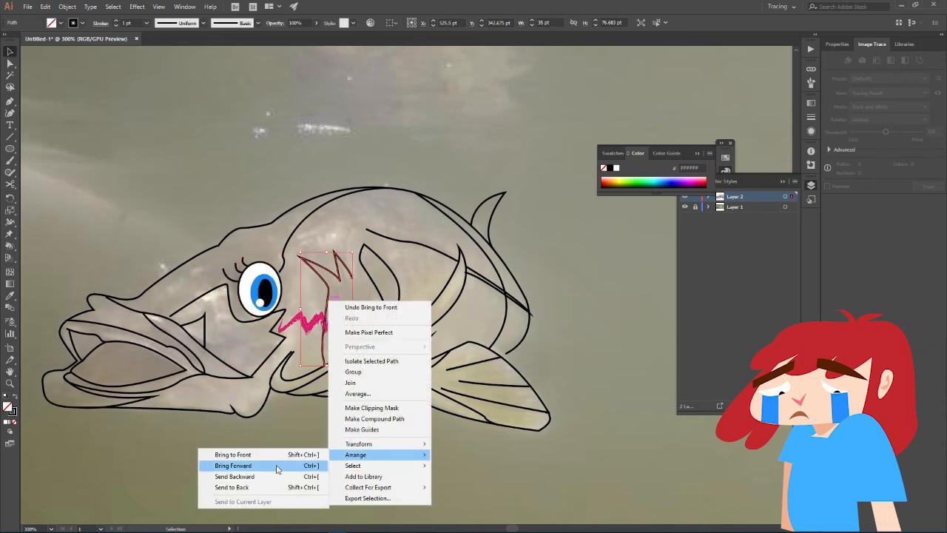
pyautogui.click(244, 477)
# - Group the eye, lashes and blush, and try moving the group above the fish
pyautogui.keyDown('shift'); pyautogui.click(261, 290); pyautogui.keyUp('shift')
pyautogui.rightClick(313, 327)
pyautogui.click(339, 383)
pyautogui.moveTo(252, 293); pyautogui.dragTo(282, 148)
pyautogui.hotkey('ctrl', 'z')
# - Bring the eye and blush group to the front and move it clear above the fish
pyautogui.rightClick(268, 300)
pyautogui.moveTo(296, 407)
pyautogui.click(203, 439)
pyautogui.keyDown('shift'); pyautogui.click(265, 311); pyautogui.keyUp('shift')
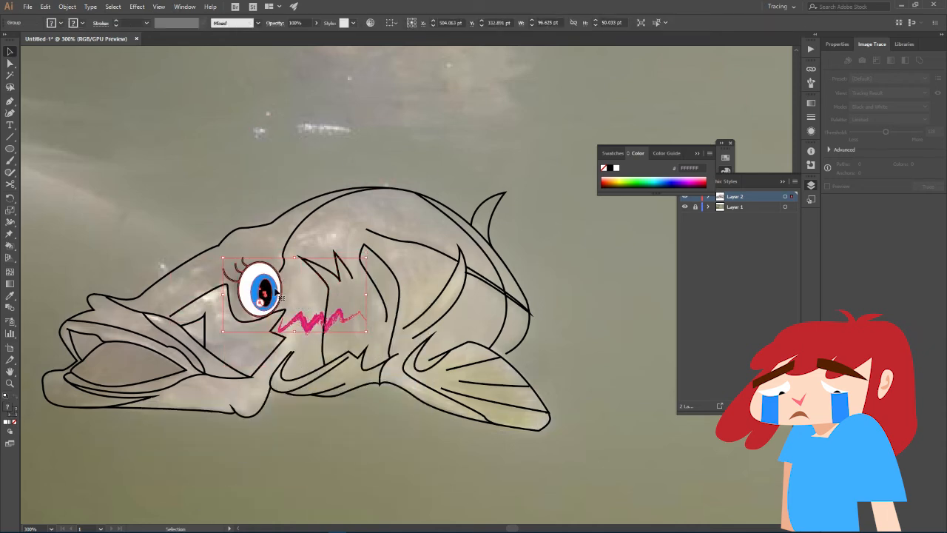
pyautogui.moveTo(265, 311); pyautogui.dragTo(240, 104)
# - Select the fish line art and set gap detection in the Live Paint gap options
pyautogui.click(393, 358)
pyautogui.click(67, 6)
pyautogui.moveTo(84, 296)
pyautogui.click(230, 332)
pyautogui.click(97, 43)
pyautogui.click(97, 65)
pyautogui.click(100, 44)
pyautogui.click(95, 56)
pyautogui.click(95, 45)
pyautogui.click(127, 150)
pyautogui.click(63, 161)
pyautogui.click(148, 290)
# - Convert the fish line art into a Live Paint group and close its detected gaps with paths
pyautogui.click(67, 7)
pyautogui.moveTo(130, 297)
pyautogui.click(215, 295)
pyautogui.click(66, 7)
pyautogui.moveTo(168, 296)
pyautogui.click(225, 331)
pyautogui.click(154, 79)
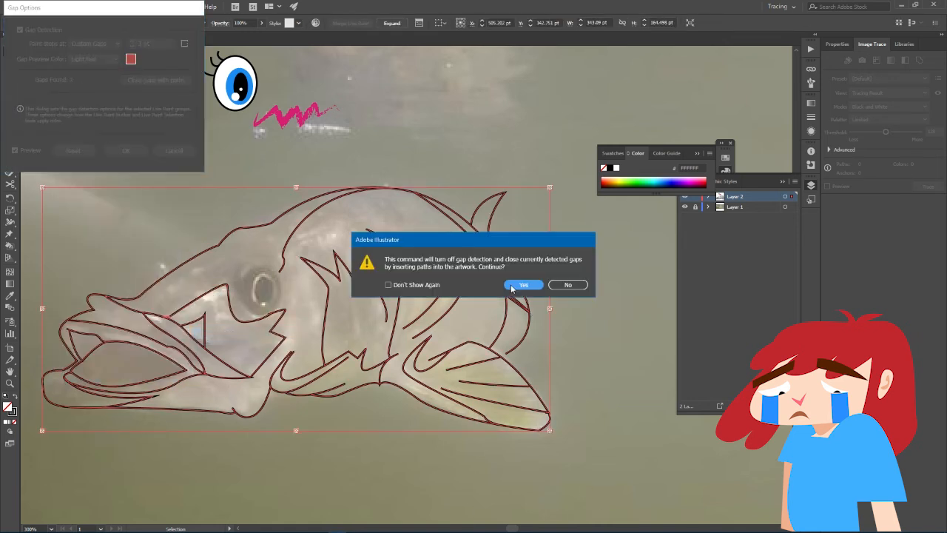
pyautogui.click(517, 286)
pyautogui.click(127, 150)
# - Move the eye, lashes and blush back onto the fish's face
pyautogui.click(92, 140)
pyautogui.moveTo(250, 105); pyautogui.dragTo(273, 312)
# - Try to fill the fish's body with grey 6D6666 using the Live Paint Bucket
pyautogui.doubleClick(9, 407)
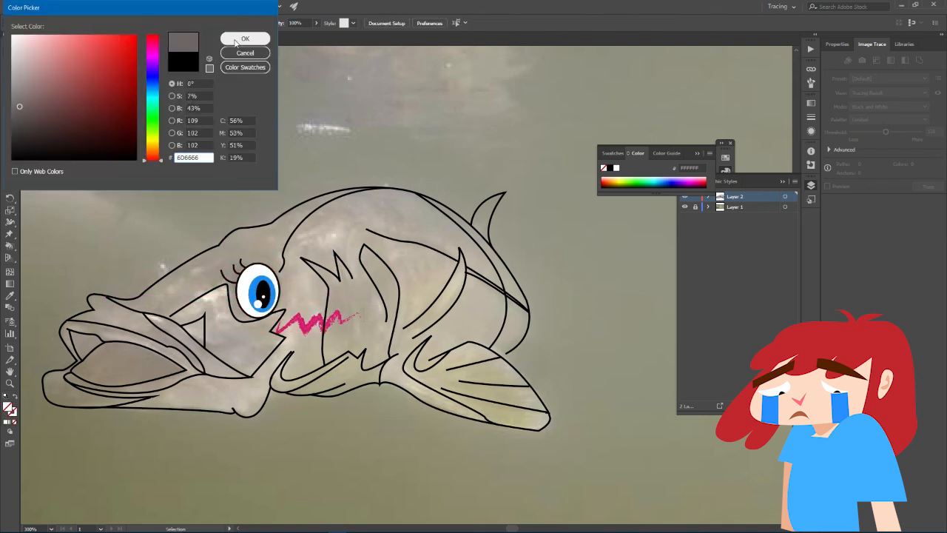
pyautogui.click(248, 37)
pyautogui.click(9, 245)
pyautogui.click(10, 249)
pyautogui.press('v')
pyautogui.press('p')
pyautogui.press('k')
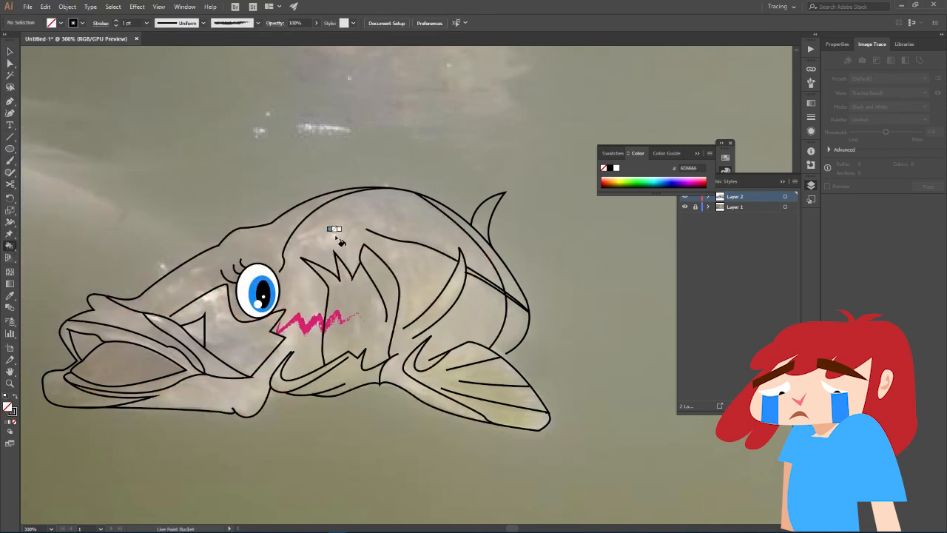
pyautogui.click(14, 423)
pyautogui.click(320, 237)
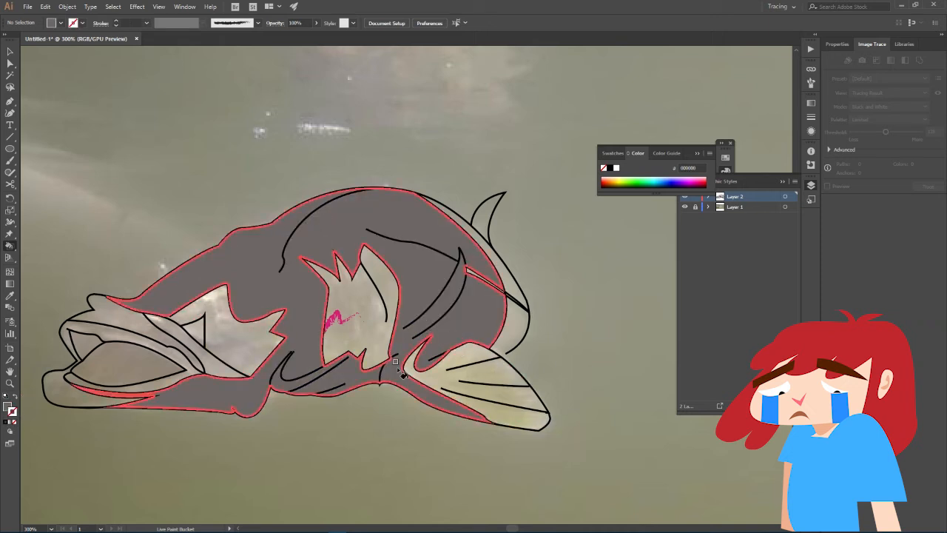
pyautogui.hotkey('ctrl', 'z')
# - Draw a curve from the head stripe's open end beneath the eye to close the stripe's area
pyautogui.click(13, 53)
pyautogui.click(281, 270)
pyautogui.click(9, 101)
pyautogui.click(281, 271)
pyautogui.moveTo(236, 290); pyautogui.dragTo(307, 340)
pyautogui.hotkey('ctrl', 'z')
pyautogui.click(281, 272)
pyautogui.keyDown('ctrl'); pyautogui.click(315, 351); pyautogui.keyUp('ctrl')
# - Fill the head stripe, the lip area and the gill marking with dark grey 5B5252, without stroke, using the Live Paint Bucket
pyautogui.click(10, 245)
pyautogui.doubleClick(7, 406)
pyautogui.click(24, 138)
pyautogui.click(230, 43)
pyautogui.click(14, 413)
pyautogui.click(15, 422)
pyautogui.keyDown('alt'); pyautogui.click(187, 282); pyautogui.keyUp('alt')
pyautogui.doubleClick(7, 406)
pyautogui.click(23, 114)
pyautogui.click(242, 38)
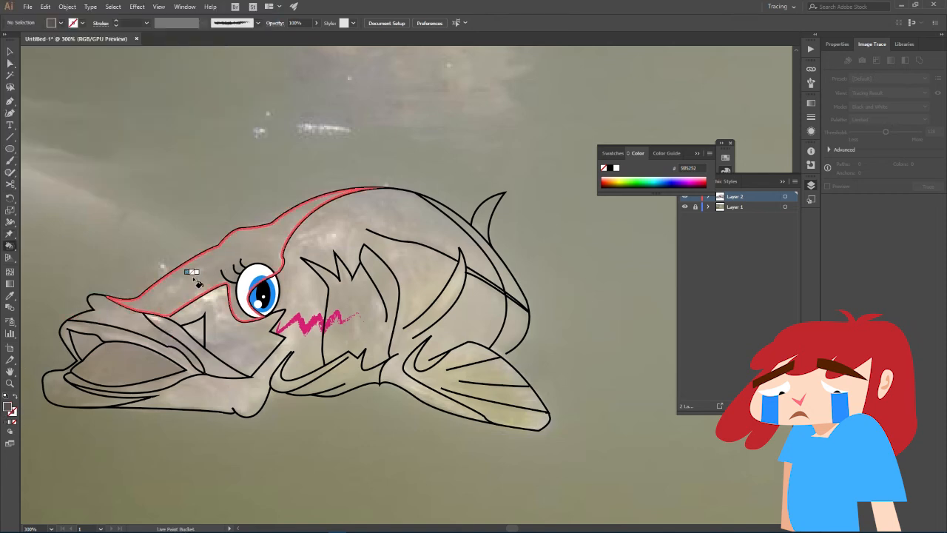
pyautogui.click(185, 278)
pyautogui.click(63, 389)
pyautogui.click(357, 310)
# - Set the fill colour to olive brown 706546
pyautogui.doubleClick(8, 406)
pyautogui.click(151, 145)
pyautogui.click(59, 104)
pyautogui.click(243, 38)
# - Adjust gap detection for the fish's Live Paint group and close its remaining gaps with paths
pyautogui.scroll(2, 406, 408)
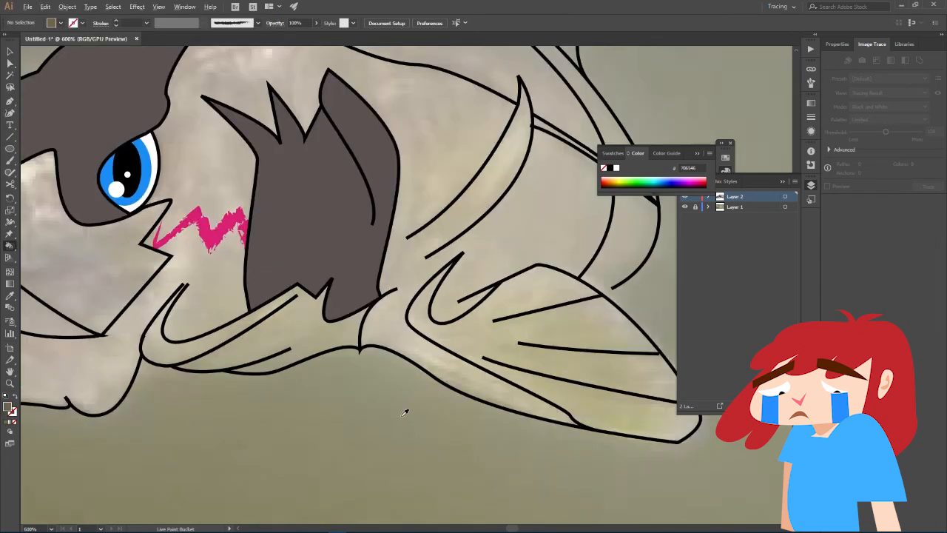
pyautogui.scroll(-1, 409, 406)
pyautogui.press('a')
pyautogui.press('v')
pyautogui.click(522, 393)
pyautogui.click(67, 7)
pyautogui.click(222, 330)
pyautogui.click(90, 60)
pyautogui.click(20, 30)
pyautogui.click(95, 43)
pyautogui.click(97, 77)
pyautogui.click(155, 79)
pyautogui.scroll(-2, 580, 288)
pyautogui.scroll(1, 498, 464)
pyautogui.click(498, 464)
# - Fill the mouth opening with dark red 9E2D2D using the Live Paint Bucket
pyautogui.doubleClick(8, 406)
pyautogui.click(102, 83)
pyautogui.click(243, 39)
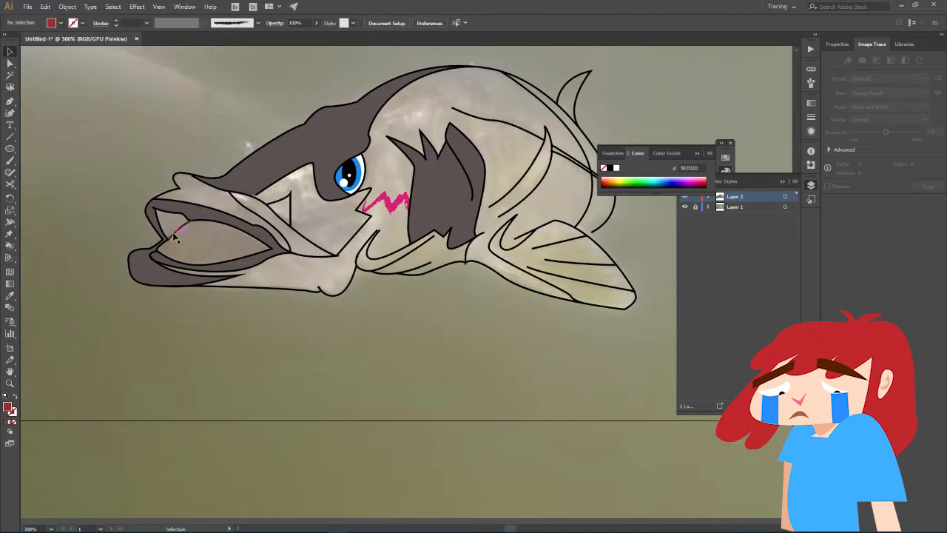
pyautogui.press('k')
pyautogui.click(223, 252)
# - Fill the lower jaw, cheek and main body areas with mauve grey 968383
pyautogui.doubleClick(7, 406)
pyautogui.moveTo(39, 84); pyautogui.dragTo(26, 86)
pyautogui.click(242, 39)
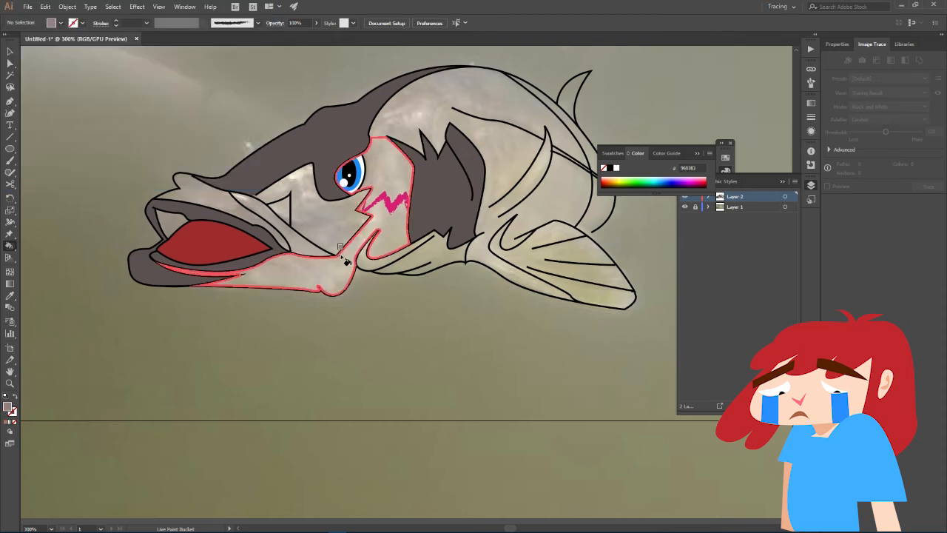
pyautogui.click(343, 259)
pyautogui.click(236, 198)
pyautogui.click(491, 114)
pyautogui.click(514, 157)
# - Set the fill to pale pinkish grey BFA9A9 and fill the face area between the eye and the mouth
pyautogui.doubleClick(7, 406)
pyautogui.click(26, 67)
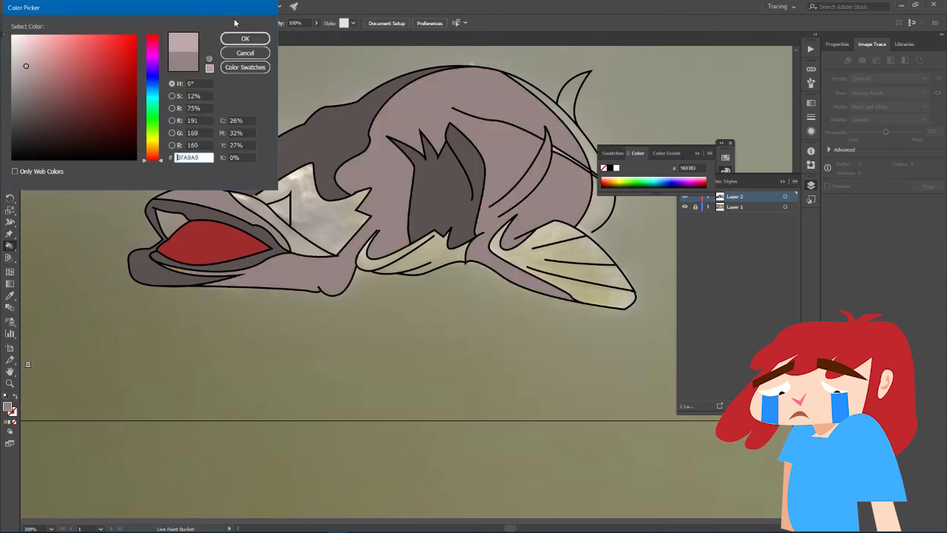
pyautogui.click(242, 39)
pyautogui.click(326, 213)
# - Set the fill to brown 8C7D67 and fill both lower fins of the fish
pyautogui.doubleClick(7, 406)
pyautogui.click(25, 102)
pyautogui.click(152, 148)
pyautogui.click(52, 107)
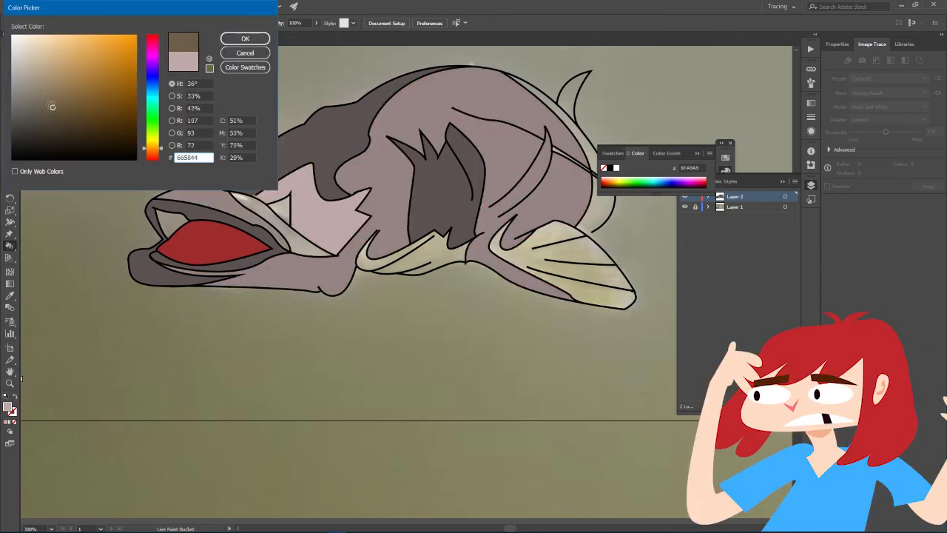
pyautogui.click(41, 90)
pyautogui.click(257, 38)
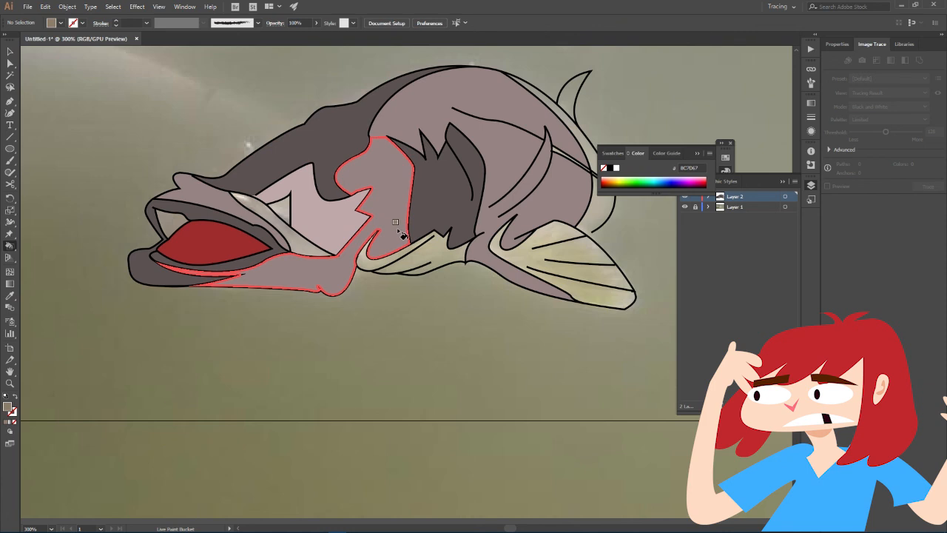
pyautogui.click(403, 255)
pyautogui.click(540, 255)
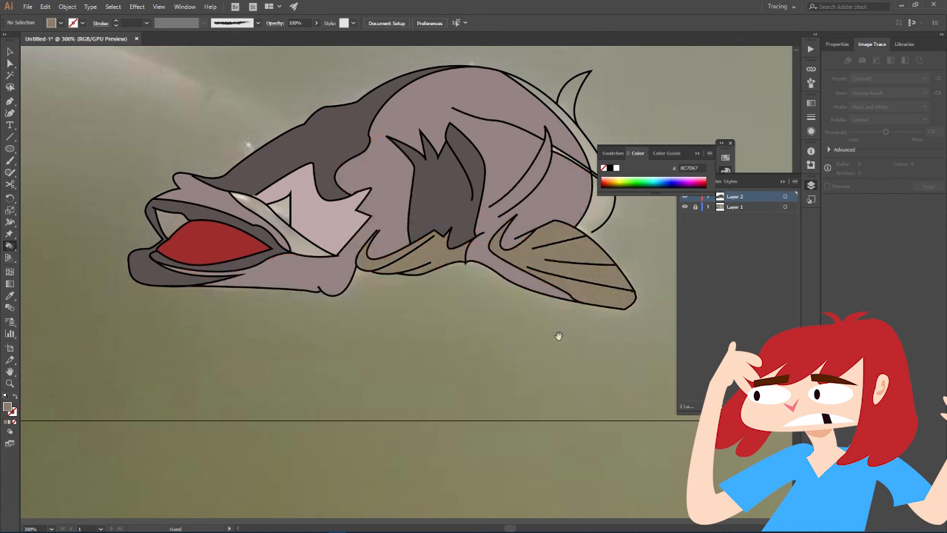
# - Set the fill to dark grey 423F3A and fill the rear band behind the fish's body
pyautogui.moveTo(555, 332); pyautogui.dragTo(444, 377)
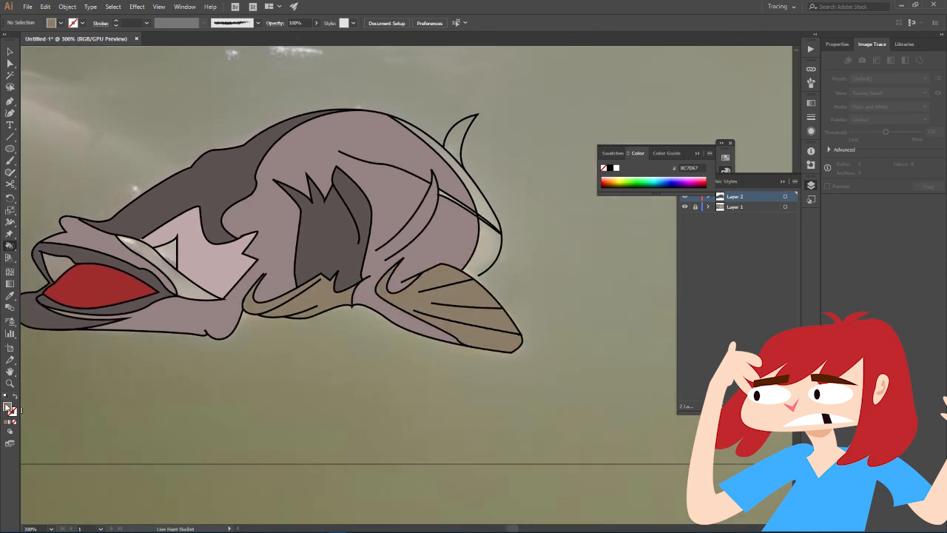
pyautogui.doubleClick(8, 406)
pyautogui.click(27, 128)
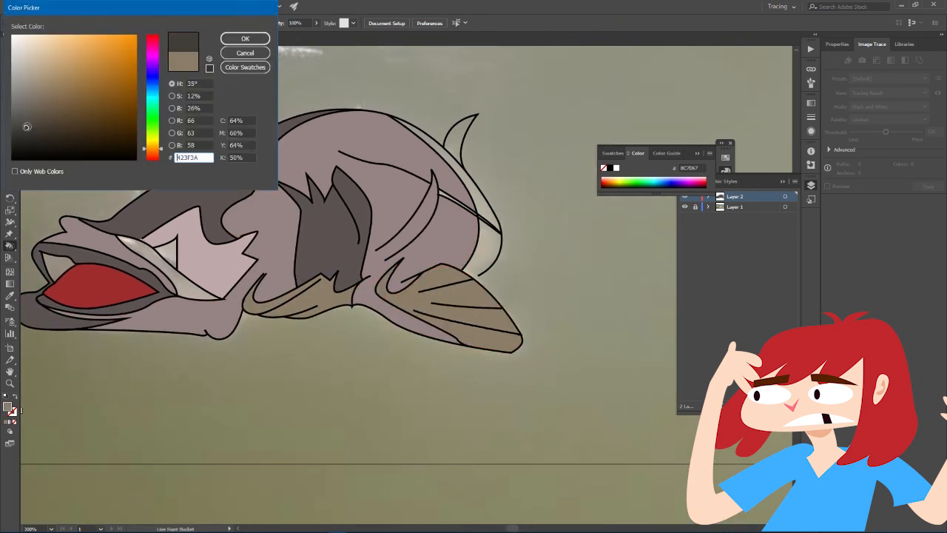
pyautogui.click(253, 41)
pyautogui.click(481, 244)
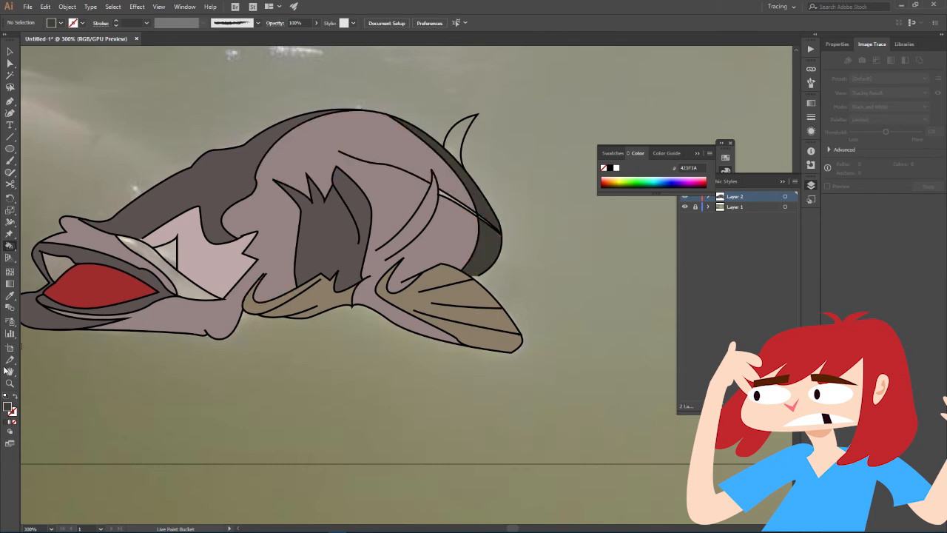
# - Choose a near-black fill and colour the upper rear fin and the thin diagonal stripe on the body
pyautogui.doubleClick(10, 407)
pyautogui.click(32, 148)
pyautogui.click(245, 39)
pyautogui.click(457, 147)
pyautogui.click(460, 204)
pyautogui.click(488, 222)
# - Fill the lip strip beige, the small face triangle dark grey 5B5252 and the mouth's inner corner with the rear fin's sampled near-black
pyautogui.doubleClick(8, 406)
pyautogui.click(34, 90)
pyautogui.click(245, 39)
pyautogui.click(164, 253)
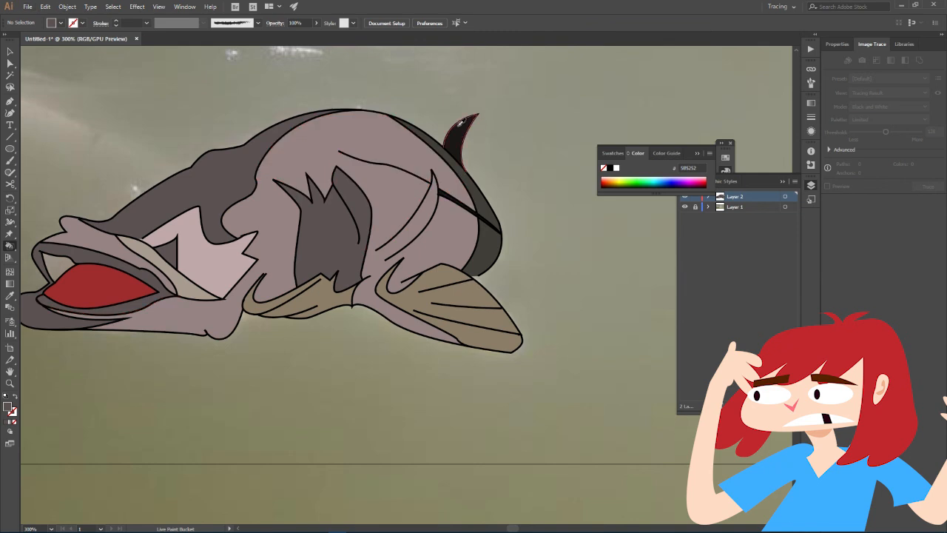
pyautogui.keyDown('alt'); pyautogui.click(459, 122); pyautogui.keyUp('alt')
pyautogui.click(58, 266)
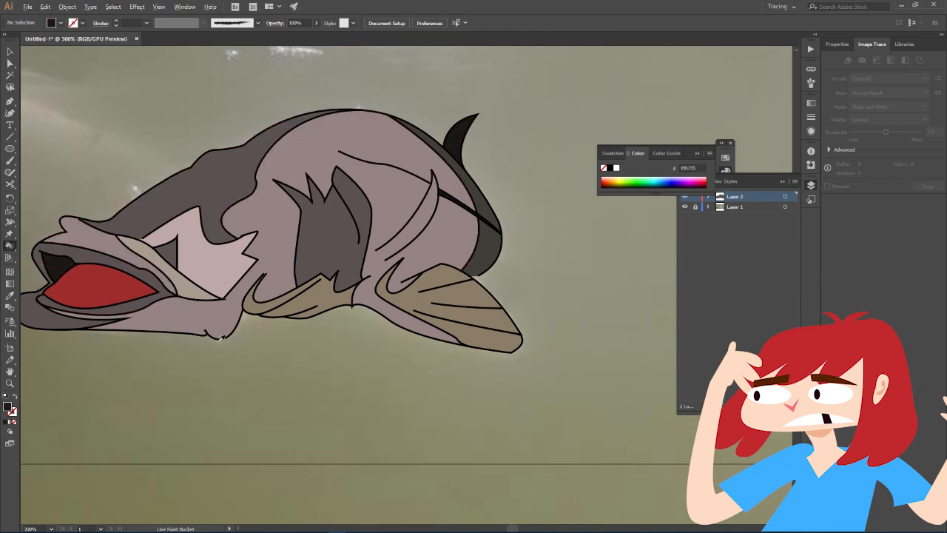
# - Try removing the stroke from the fish's Live Paint group, and undo the removal
pyautogui.scroll(-1, 157, 332)
pyautogui.moveTo(99, 207); pyautogui.dragTo(166, 235)
pyautogui.click(10, 52)
pyautogui.click(262, 290)
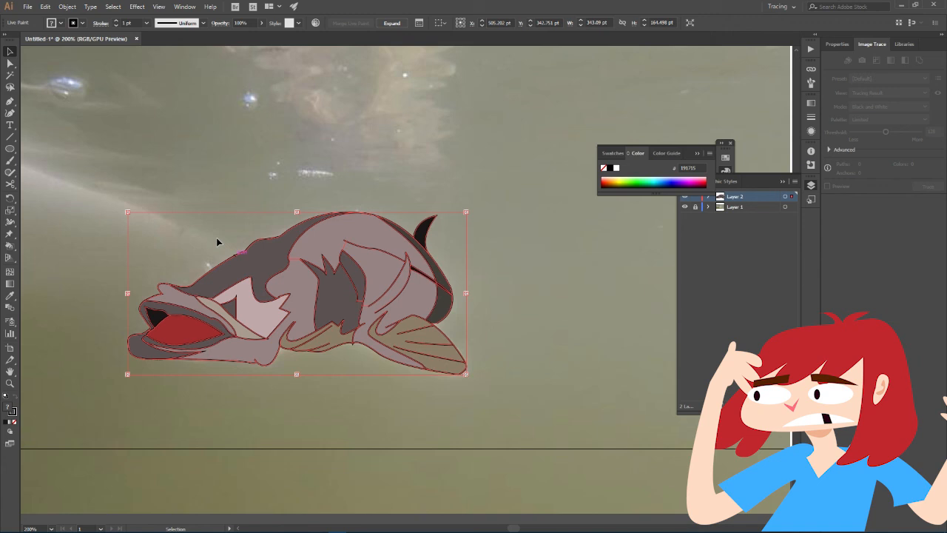
pyautogui.click(14, 424)
pyautogui.click(334, 423)
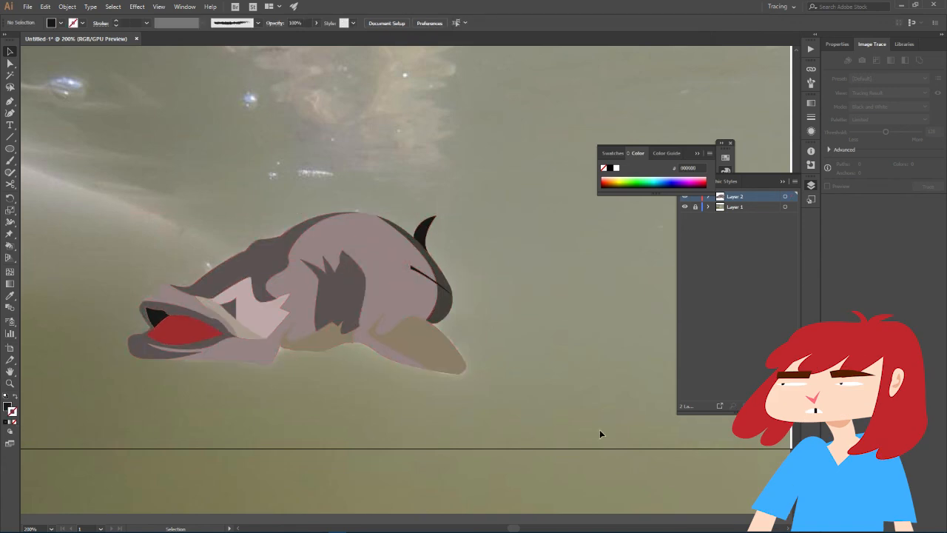
pyautogui.click(375, 330)
pyautogui.rightClick(375, 327)
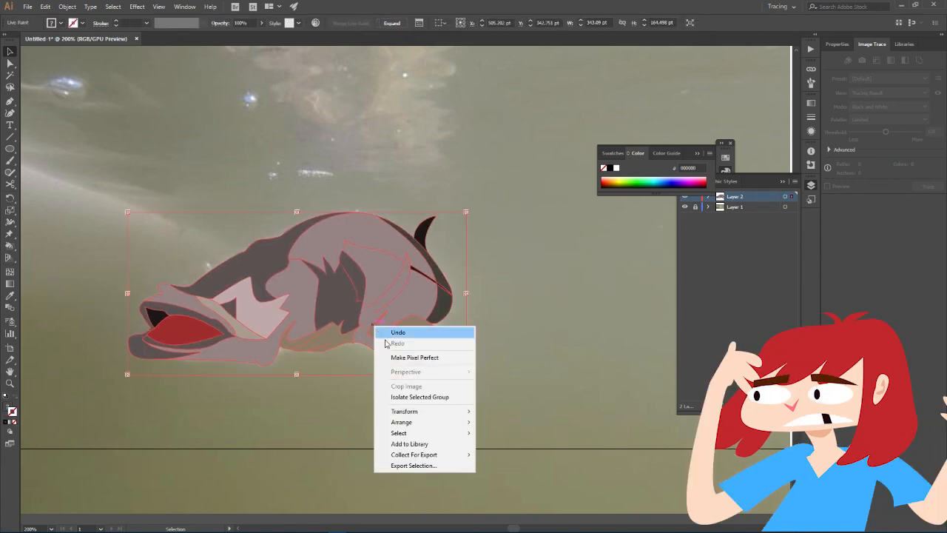
pyautogui.click(543, 314)
pyautogui.hotkey('ctrl', 'z')
pyautogui.click(512, 322)
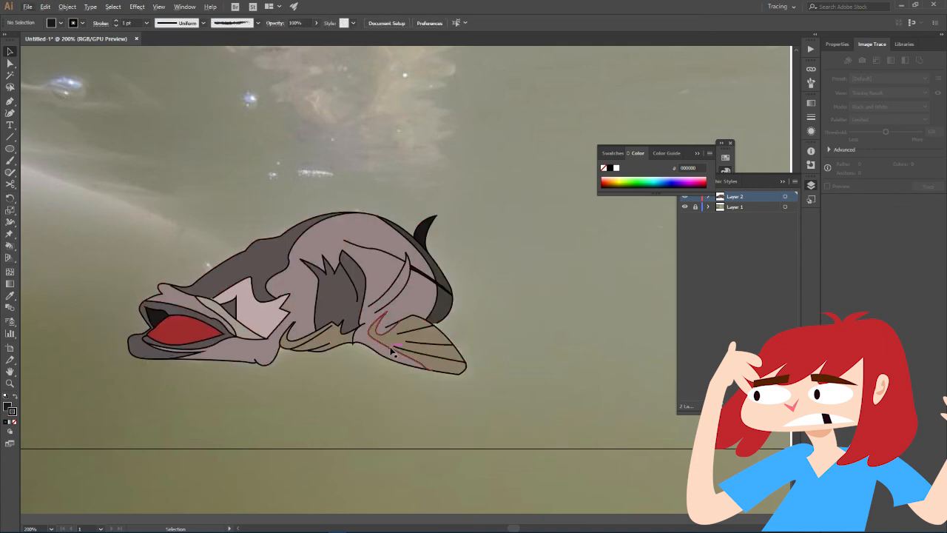
# - Send the fish's Live Paint group to the back, behind the eye and cheek marking
pyautogui.click(234, 345)
pyautogui.rightClick(234, 342)
pyautogui.click(559, 320)
pyautogui.rightClick(289, 320)
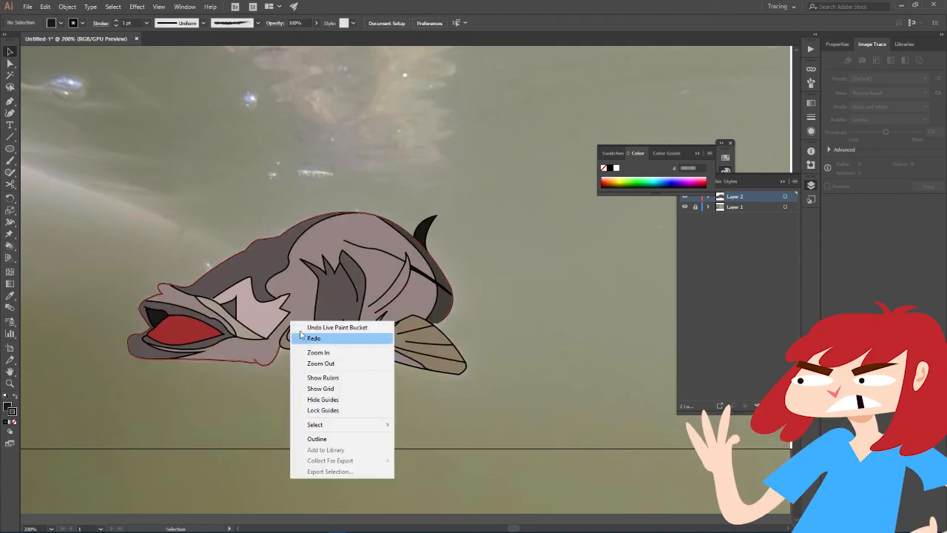
pyautogui.click(269, 314)
pyautogui.rightClick(269, 313)
pyautogui.moveTo(318, 409)
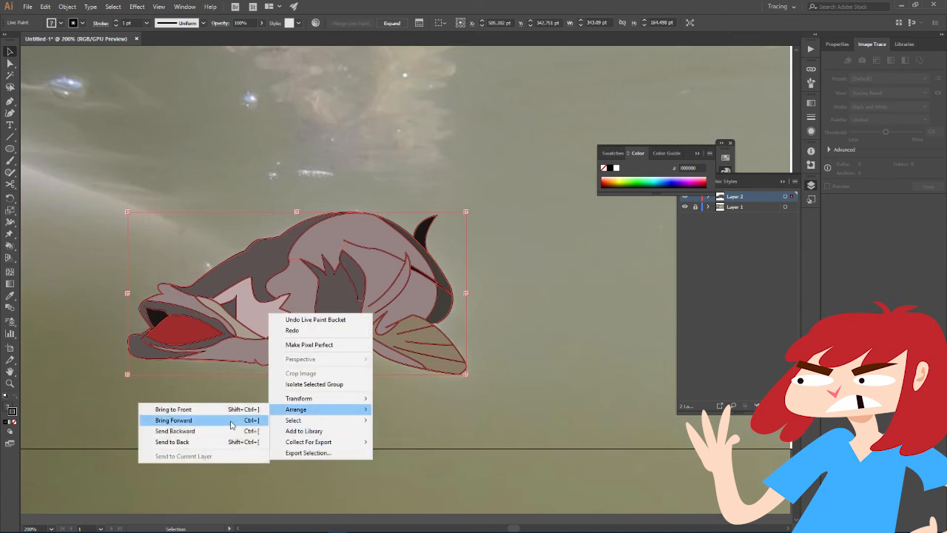
pyautogui.click(215, 442)
pyautogui.click(356, 416)
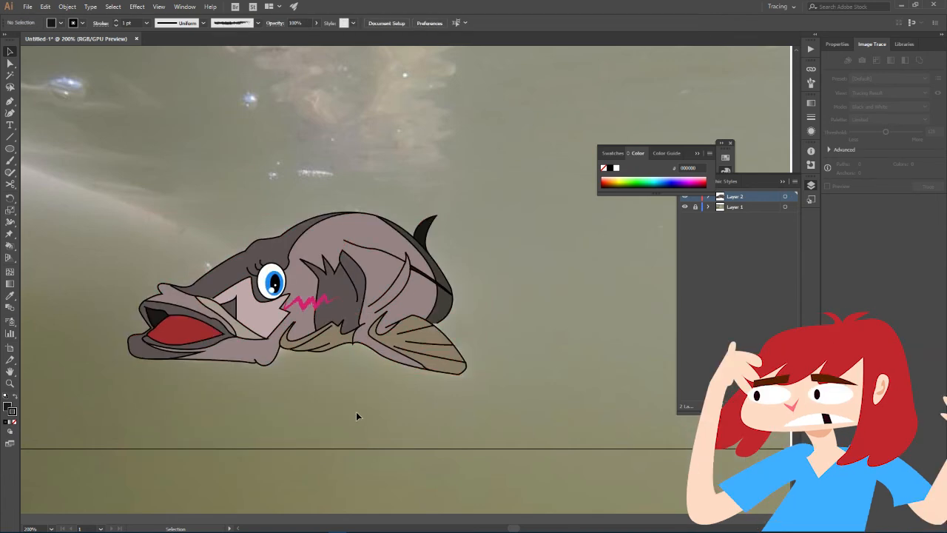
# - Preview the coloured fish without outlines around its eye and markings, and restore the stroke
pyautogui.click(367, 350)
pyautogui.click(14, 421)
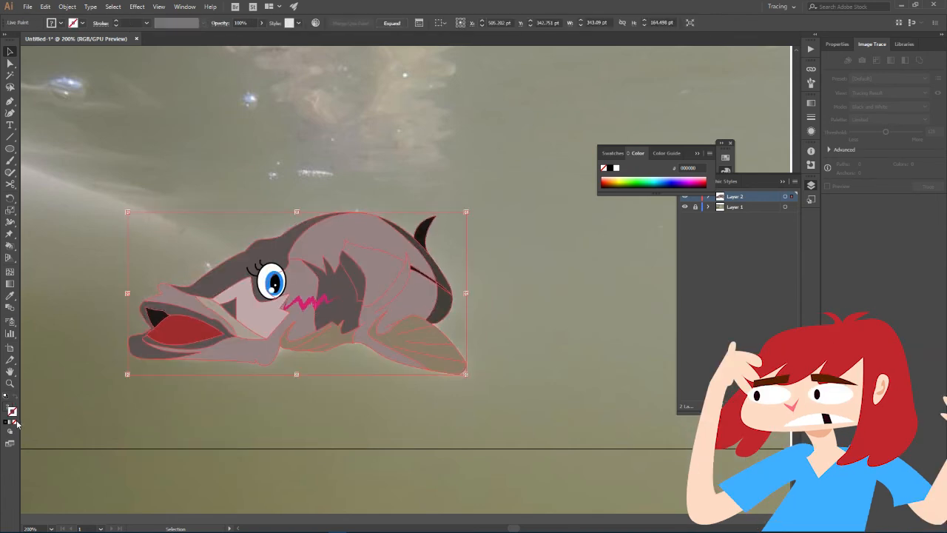
pyautogui.click(331, 440)
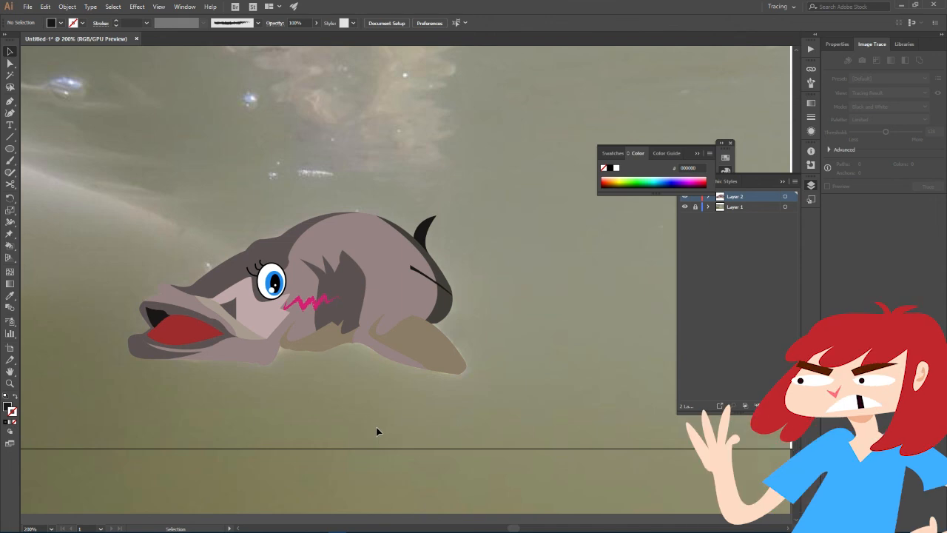
pyautogui.hotkey('ctrl', 'z')
# - Set the stroke weight of the fish's Live Paint group to 3 pt
pyautogui.click(163, 25)
pyautogui.click(145, 27)
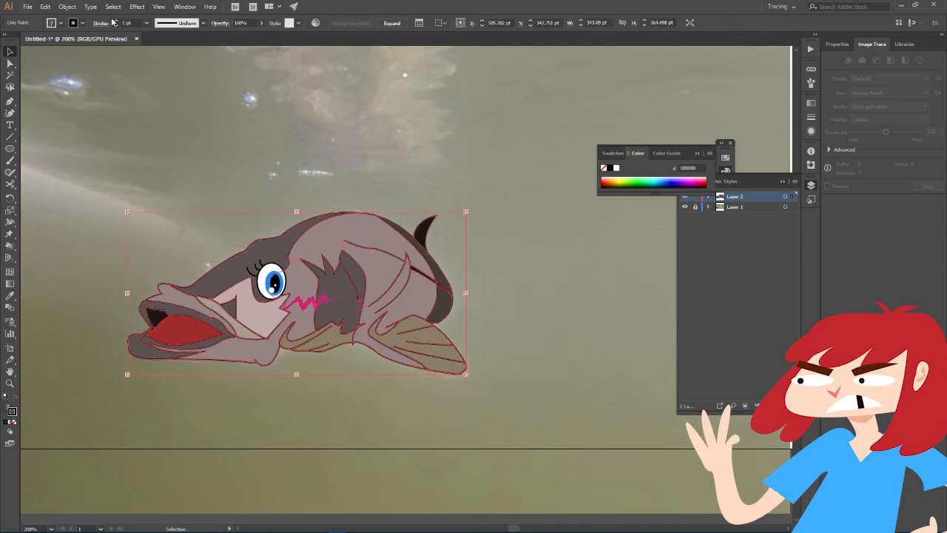
pyautogui.click(115, 20)
pyautogui.click(115, 20)
pyautogui.click(185, 109)
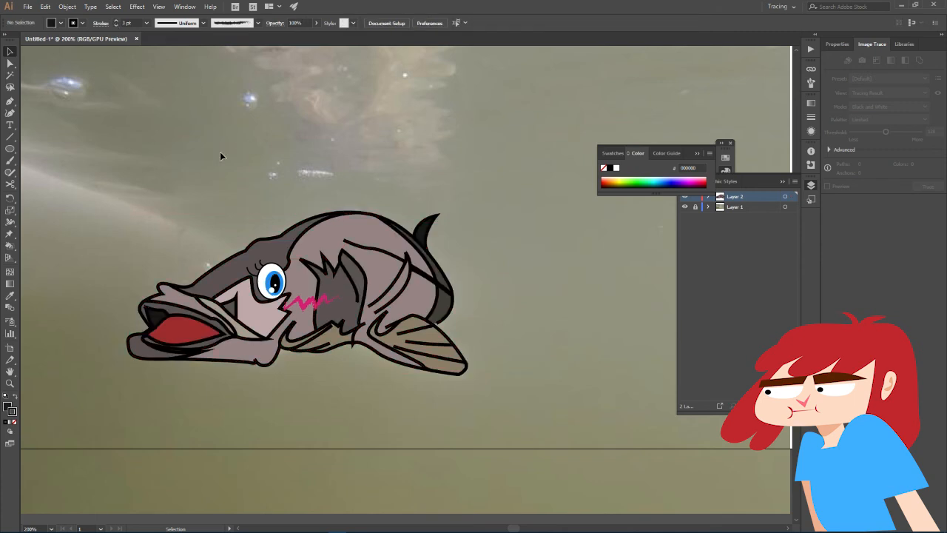
# - Try the Basic brush on the eye and cheek marking group, and revert the change
pyautogui.click(272, 275)
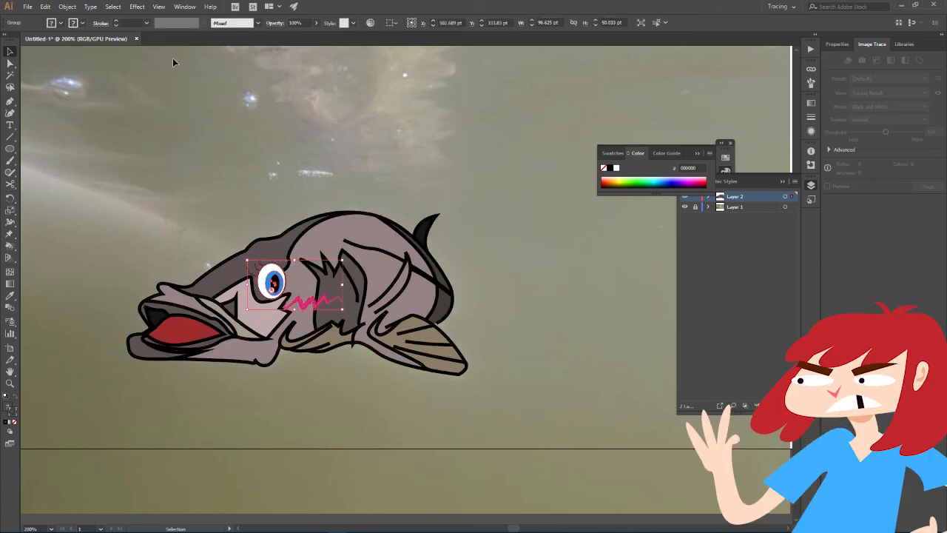
pyautogui.click(255, 23)
pyautogui.click(235, 59)
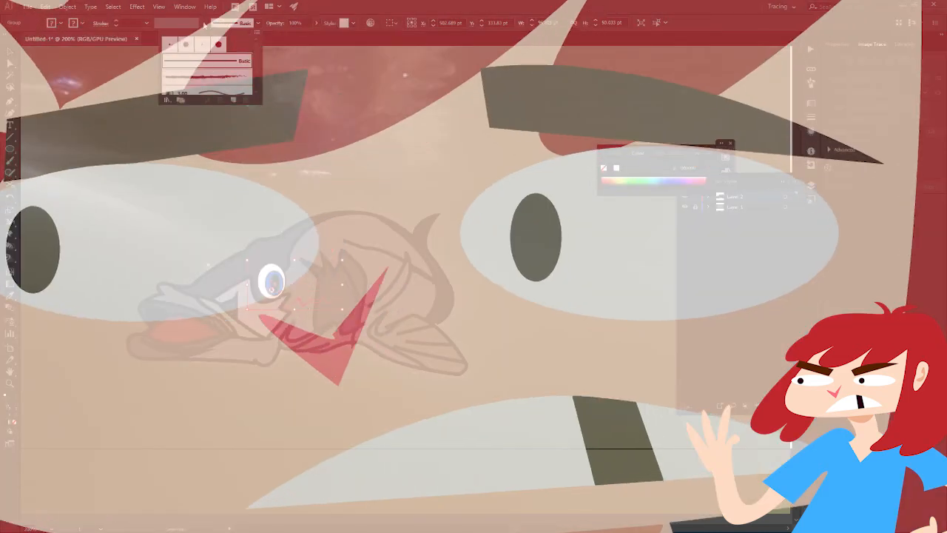
pyautogui.click(289, 148)
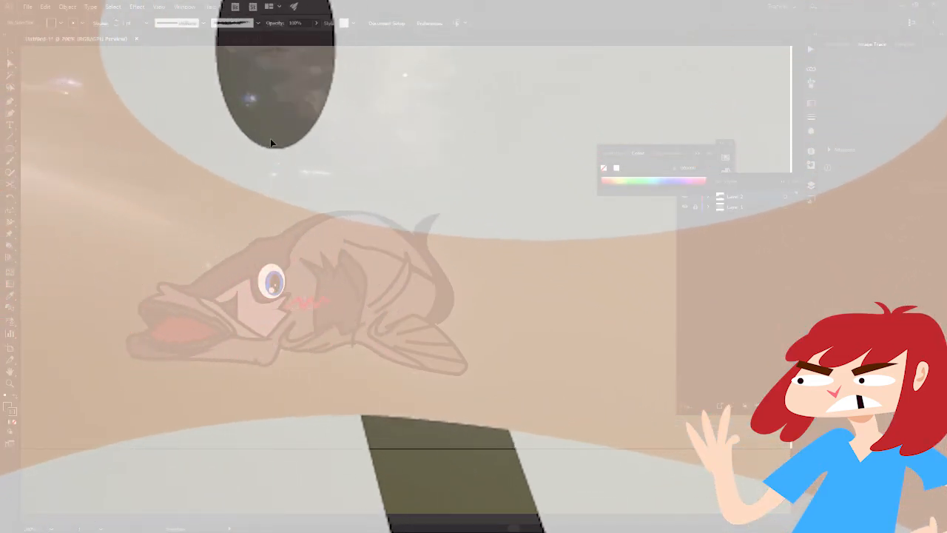
pyautogui.doubleClick(378, 221)
pyautogui.doubleClick(390, 186)
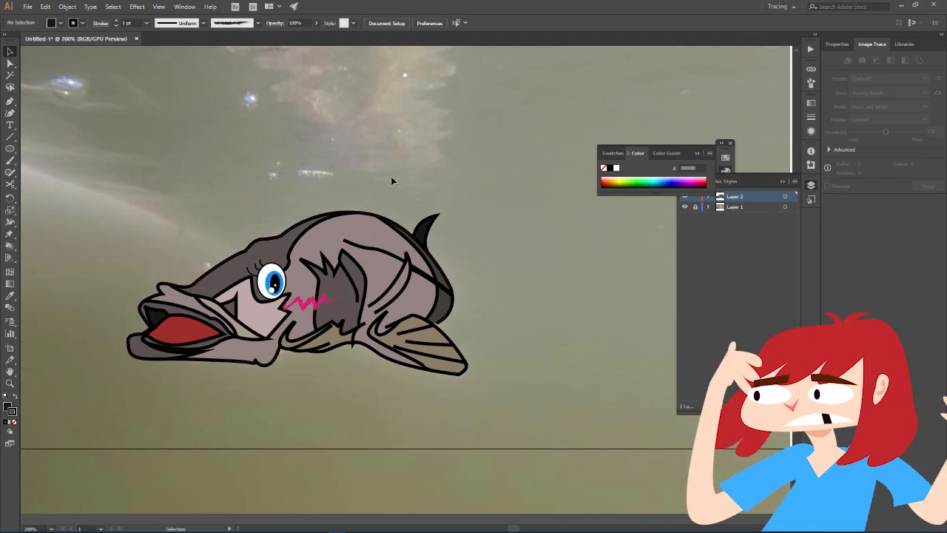
# - Try to apply a variable width profile to the outlines of the fish's Live Paint group
pyautogui.click(377, 216)
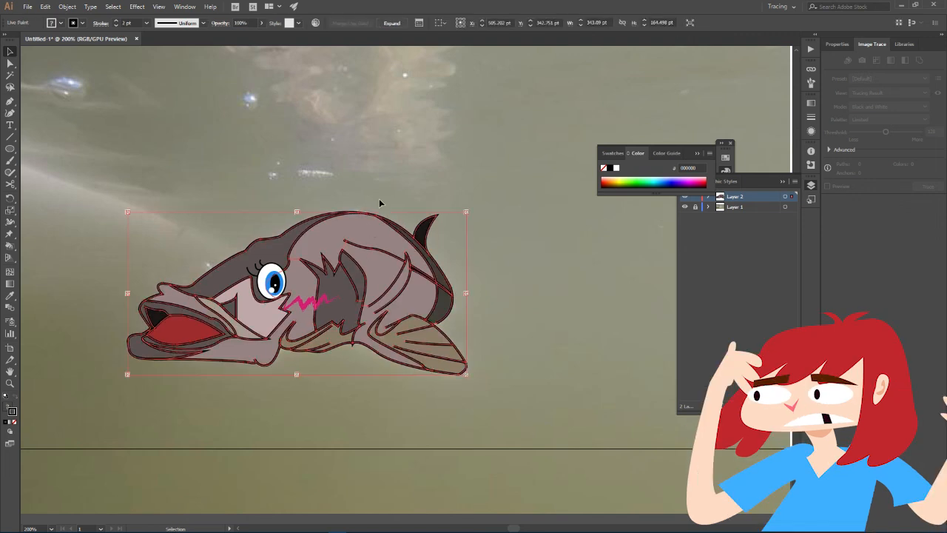
pyautogui.click(203, 26)
pyautogui.click(181, 102)
pyautogui.click(291, 110)
pyautogui.click(313, 227)
# - Expand the fish's Live Paint group into regular artwork
pyautogui.click(67, 7)
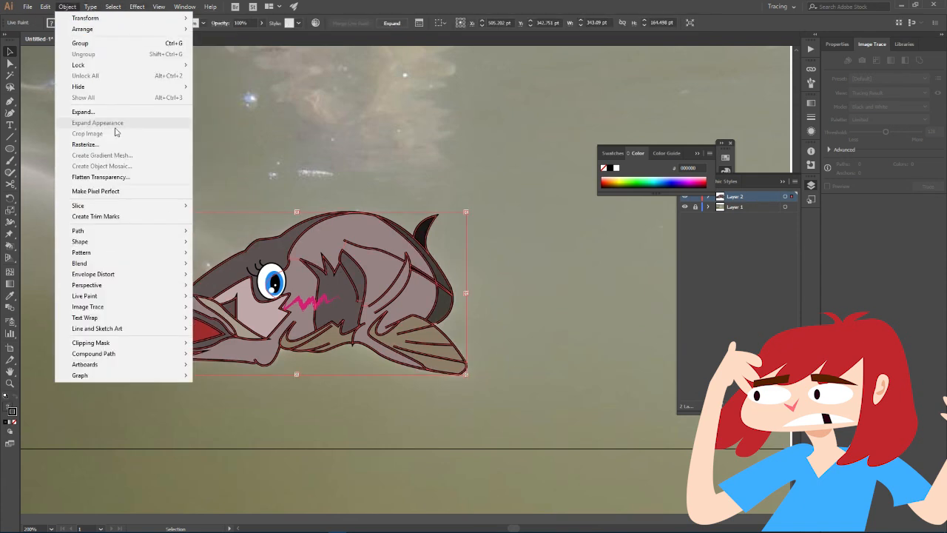
pyautogui.click(82, 112)
pyautogui.click(33, 144)
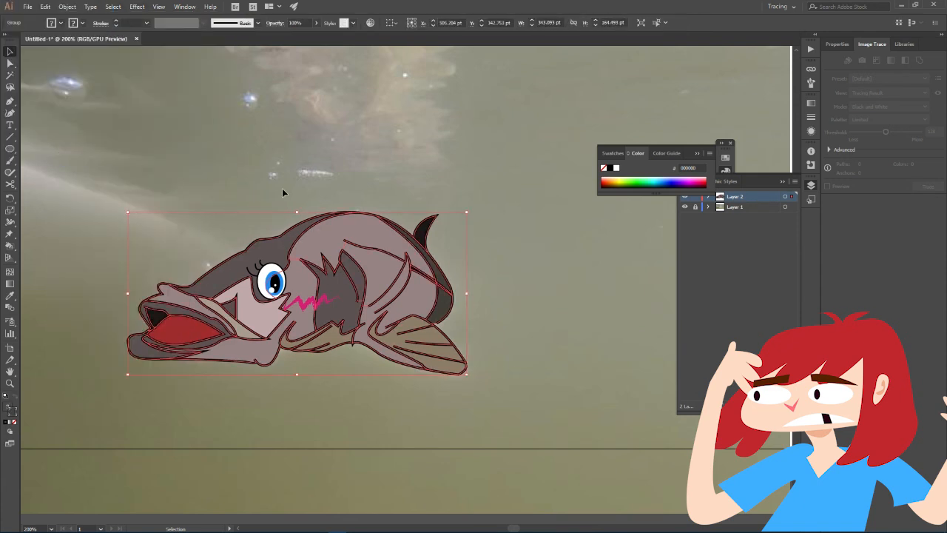
pyautogui.click(282, 188)
# - Isolate the expanded fish group, apply an elliptical tapered width profile and the Basic brush to its outlines, and leave isolation
pyautogui.doubleClick(299, 220)
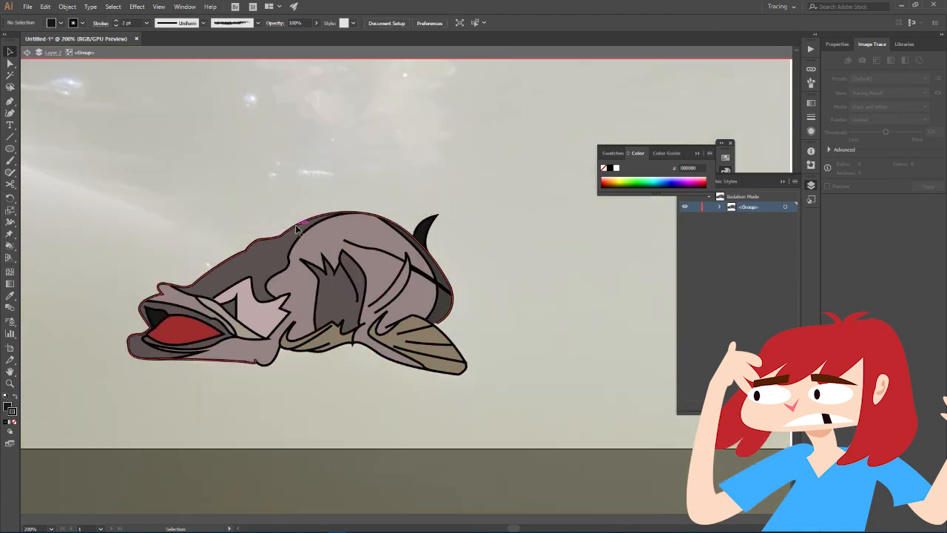
pyautogui.click(173, 26)
pyautogui.click(167, 54)
pyautogui.click(223, 27)
pyautogui.click(170, 43)
pyautogui.click(176, 25)
pyautogui.click(164, 53)
pyautogui.click(222, 27)
pyautogui.click(227, 24)
pyautogui.click(191, 59)
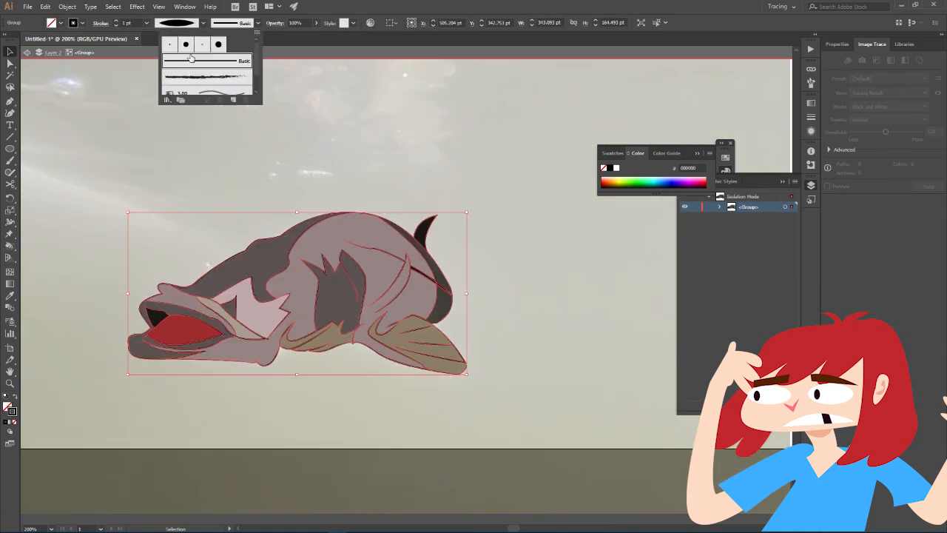
pyautogui.click(250, 194)
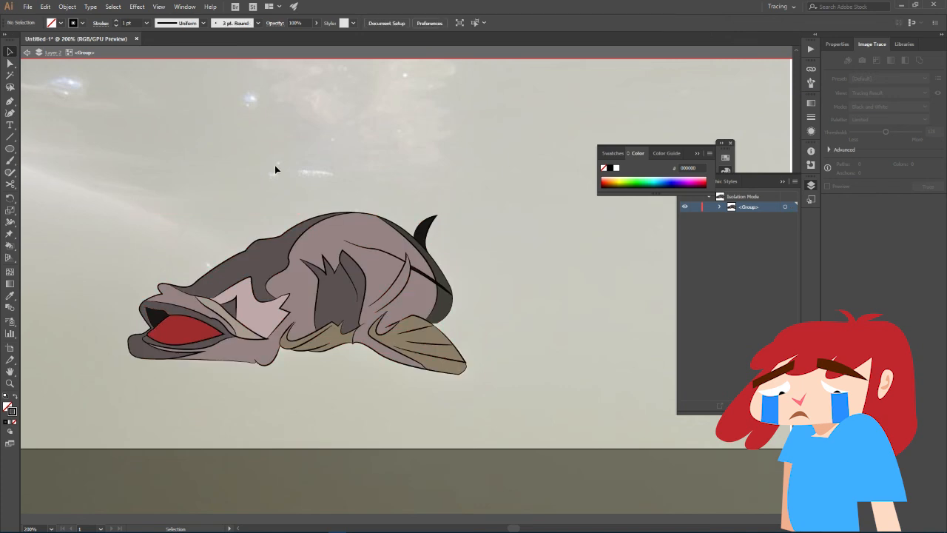
pyautogui.scroll(1, 292, 331)
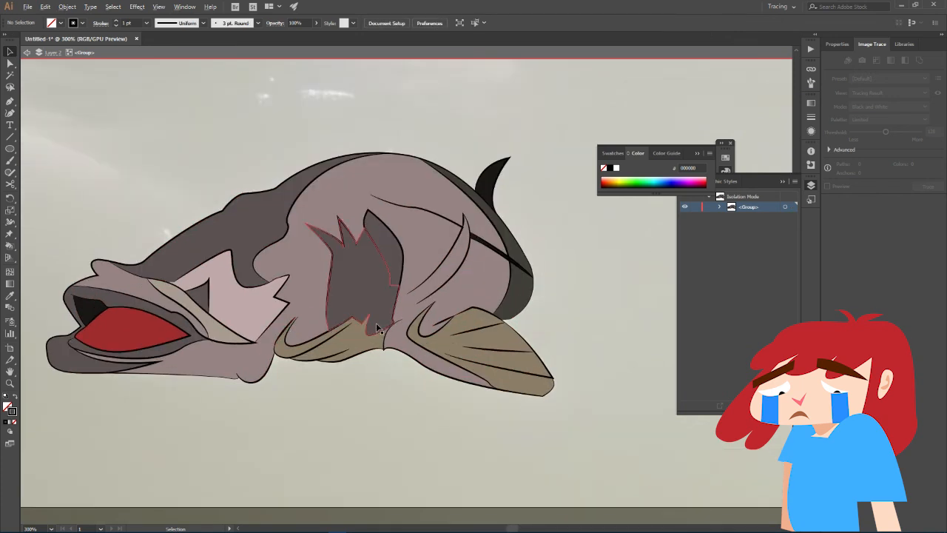
pyautogui.doubleClick(218, 170)
# - Hide Layer 1 with the reference photo so the fish drawing stands alone
pyautogui.scroll(-2, 218, 170)
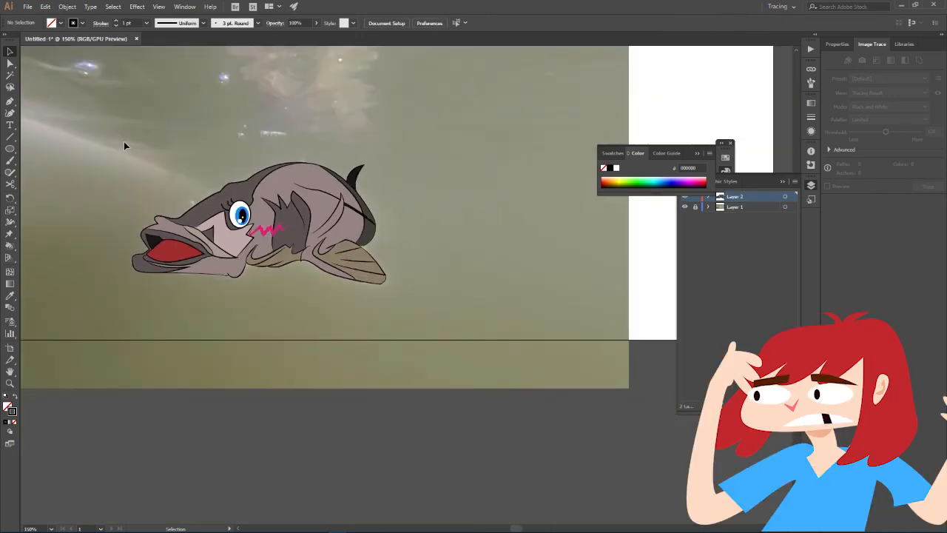
pyautogui.moveTo(124, 145); pyautogui.dragTo(171, 179)
pyautogui.click(685, 207)
pyautogui.click(397, 220)
pyautogui.click(310, 188)
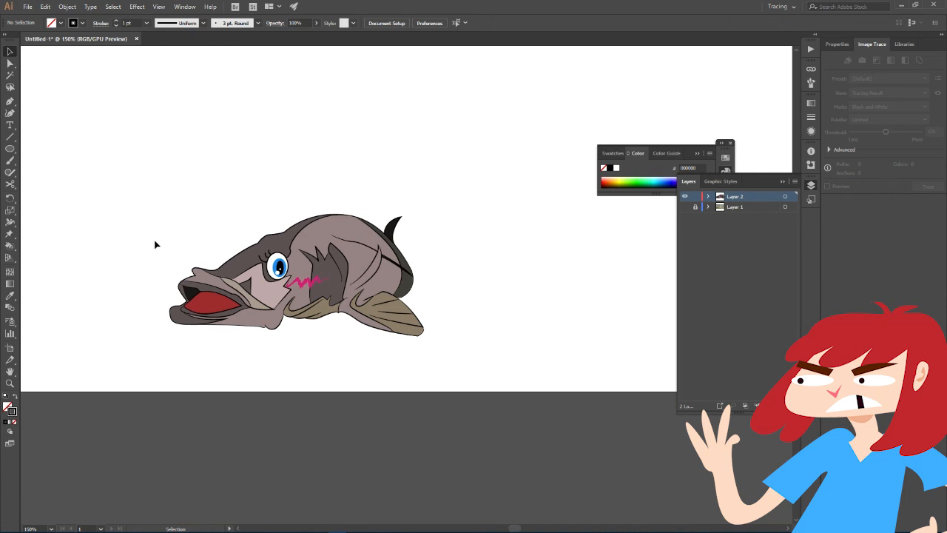
pyautogui.scroll(2, 244, 331)
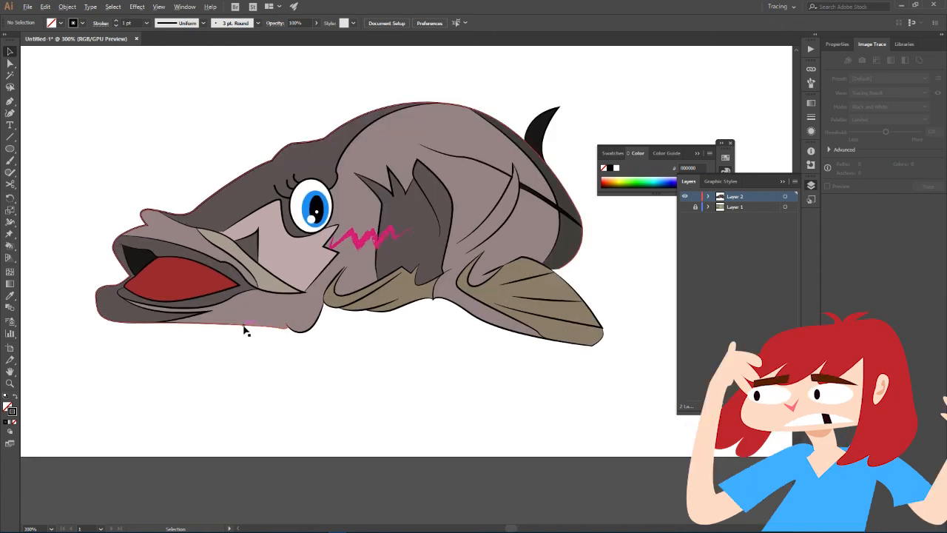
pyautogui.doubleClick(12, 413)
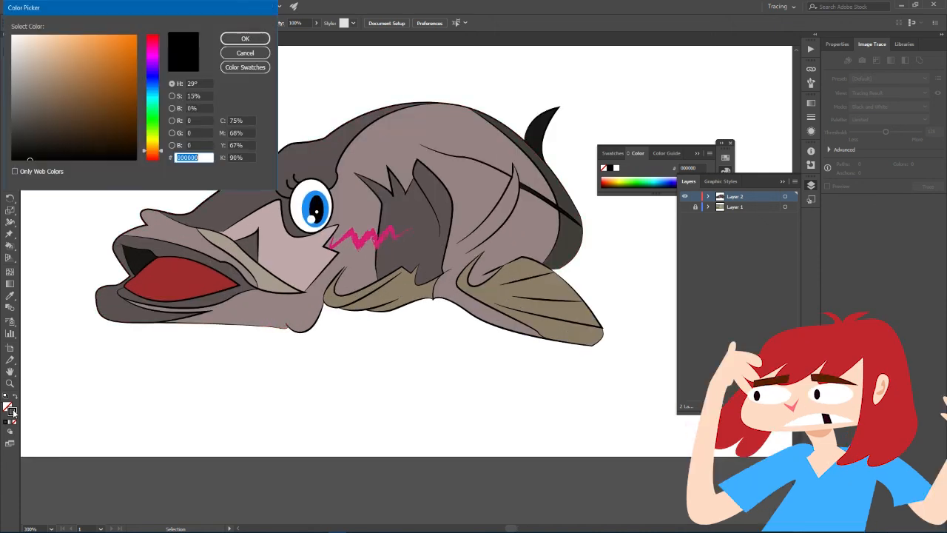
pyautogui.click(245, 53)
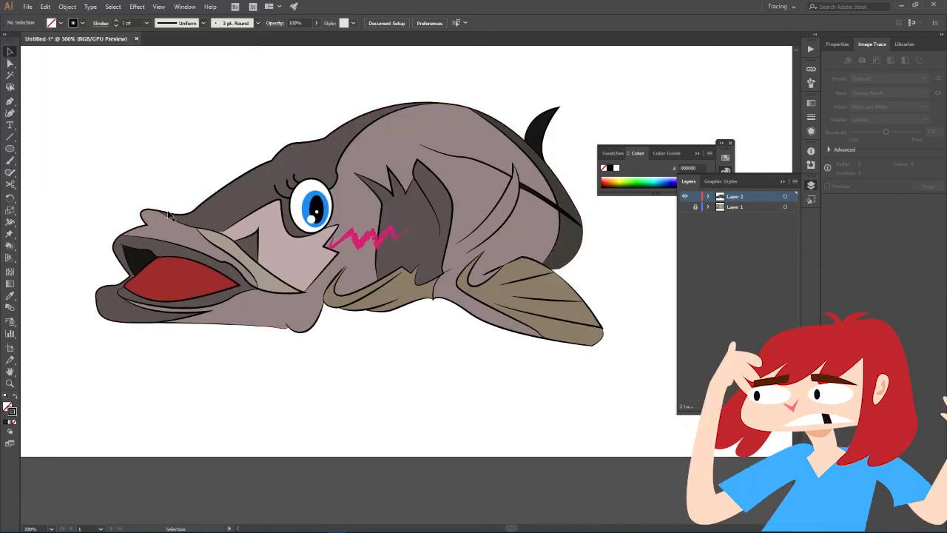
# - Show the colour swatches and enlarge their panel so that all the swatch groups are visible
pyautogui.click(812, 108)
pyautogui.click(729, 99)
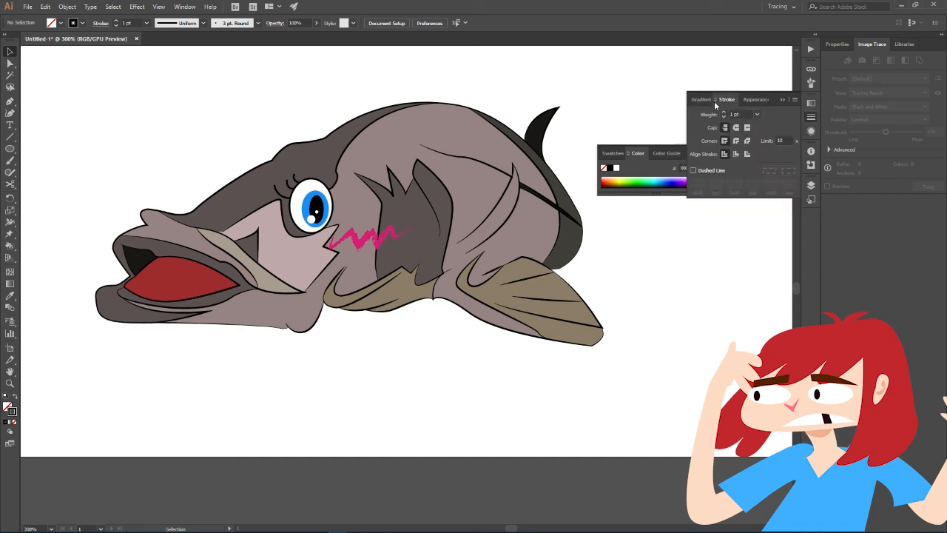
pyautogui.click(613, 152)
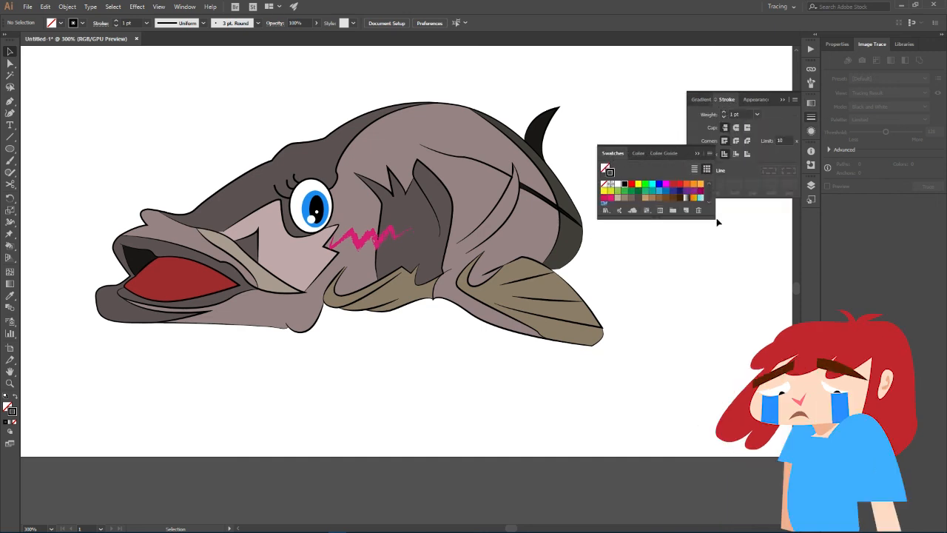
pyautogui.moveTo(710, 215); pyautogui.dragTo(739, 305)
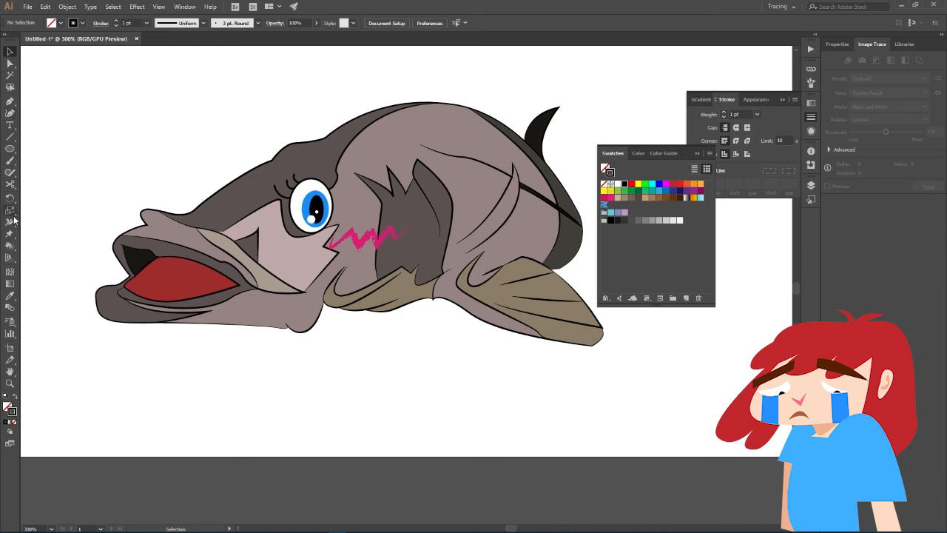
# - Try the Live Paint Bucket with magenta on the expanded fish, and undo the expansion to restore the Live Paint group
pyautogui.click(11, 245)
pyautogui.click(665, 183)
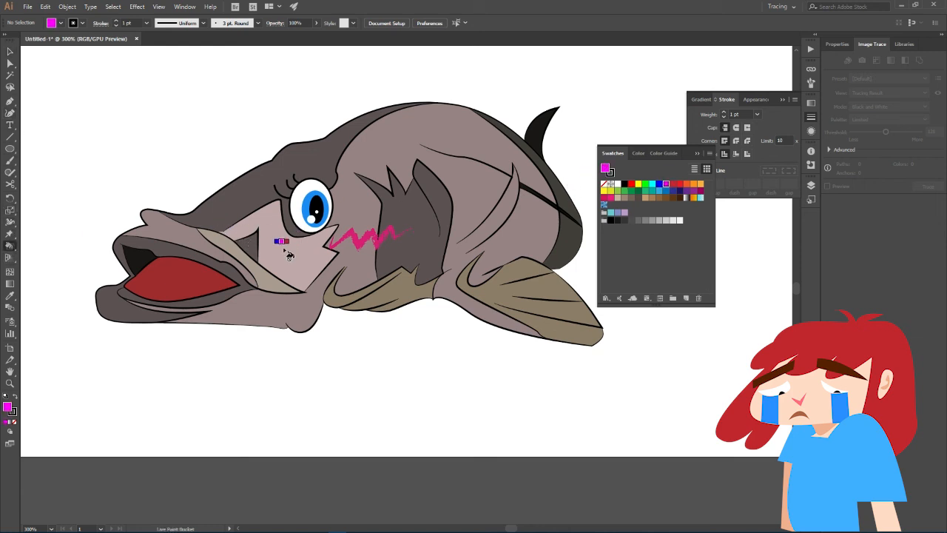
pyautogui.click(11, 51)
pyautogui.click(222, 188)
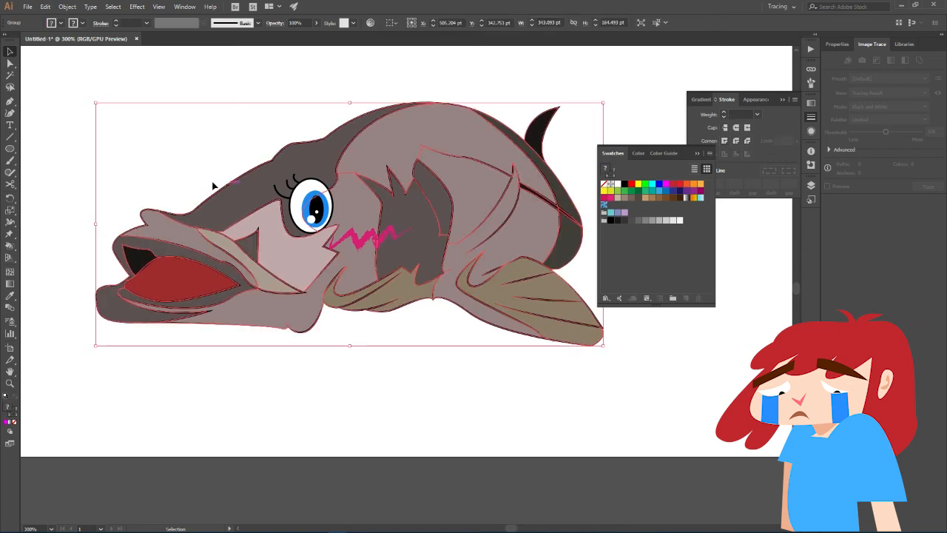
pyautogui.click(10, 245)
pyautogui.press('F7')
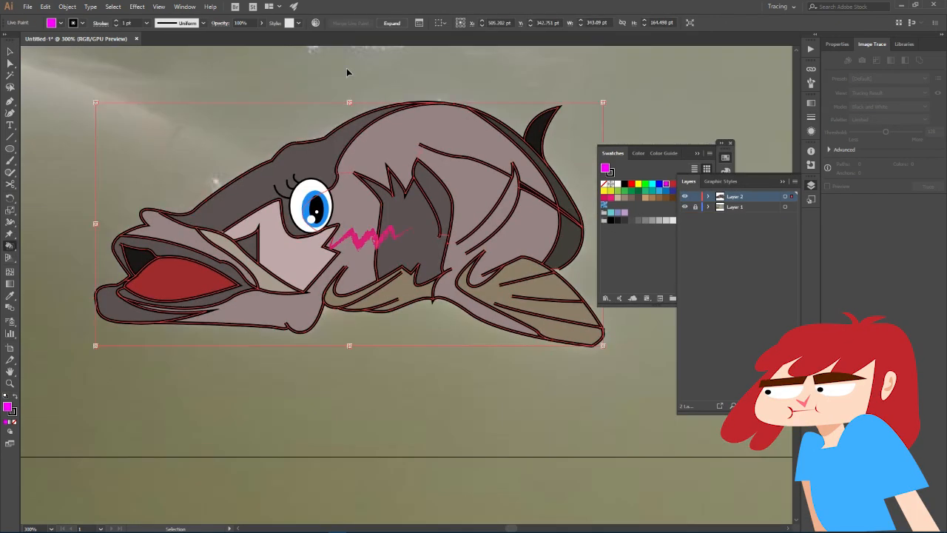
# - Fill the regions of the fish's head, body and fins with magenta using the Live Paint Bucket
pyautogui.click(255, 177)
pyautogui.click(296, 259)
pyautogui.click(177, 229)
pyautogui.click(111, 303)
pyautogui.click(259, 312)
pyautogui.click(358, 214)
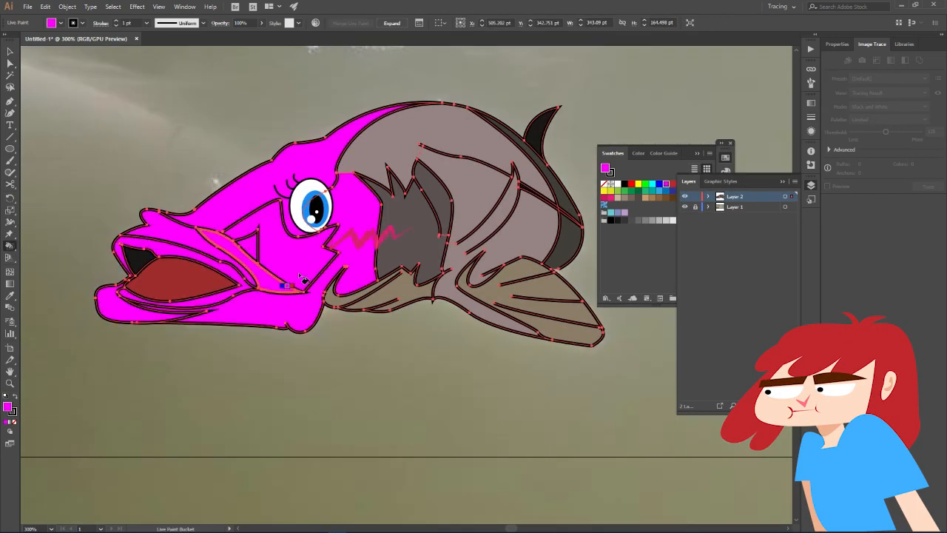
pyautogui.click(415, 222)
pyautogui.click(510, 237)
pyautogui.click(570, 244)
pyautogui.click(552, 174)
pyautogui.click(551, 292)
pyautogui.click(393, 294)
# - Return the fish to unfilled outlines without the inner shading lines, and select its outer body contour
pyautogui.press('a')
pyautogui.scroll(-1, 166, 135)
pyautogui.scroll(1, 166, 134)
pyautogui.click(357, 131)
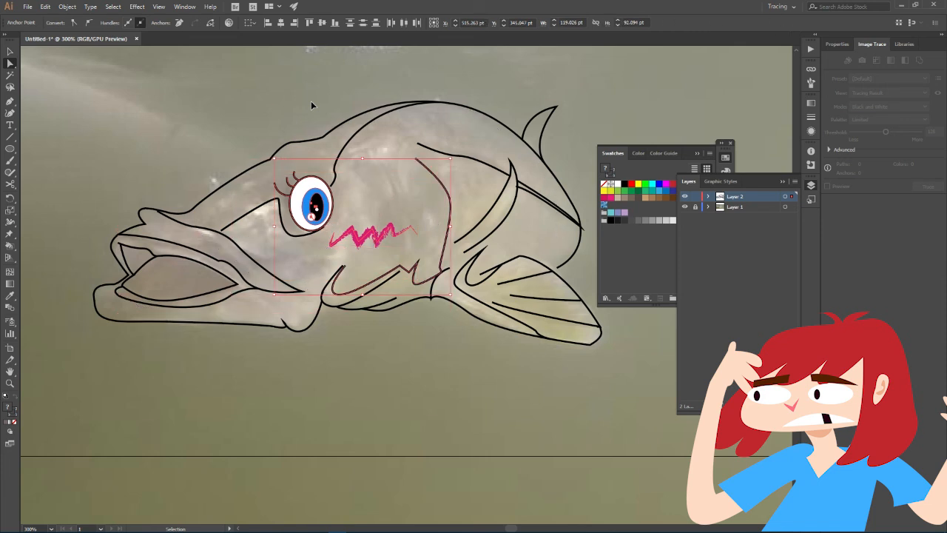
pyautogui.click(311, 101)
pyautogui.scroll(-1, 311, 101)
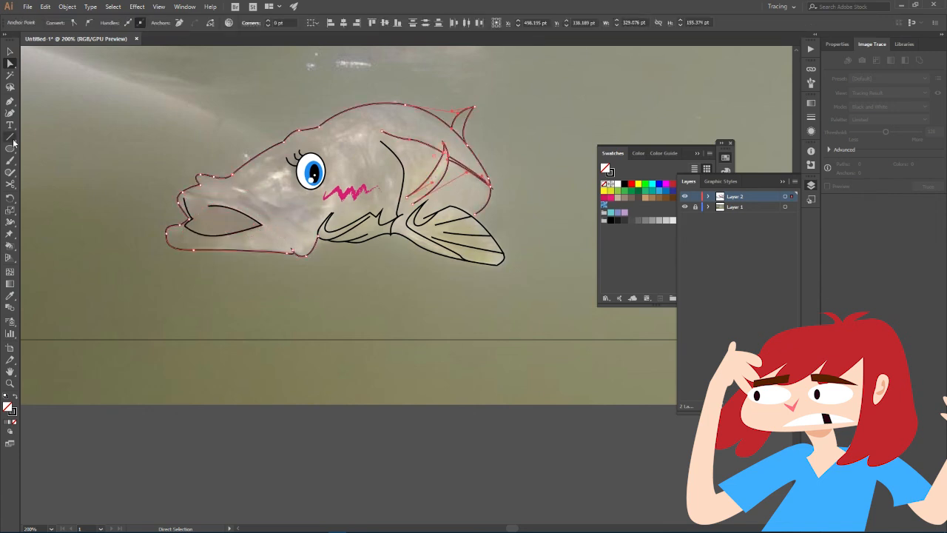
pyautogui.click(10, 52)
pyautogui.click(811, 117)
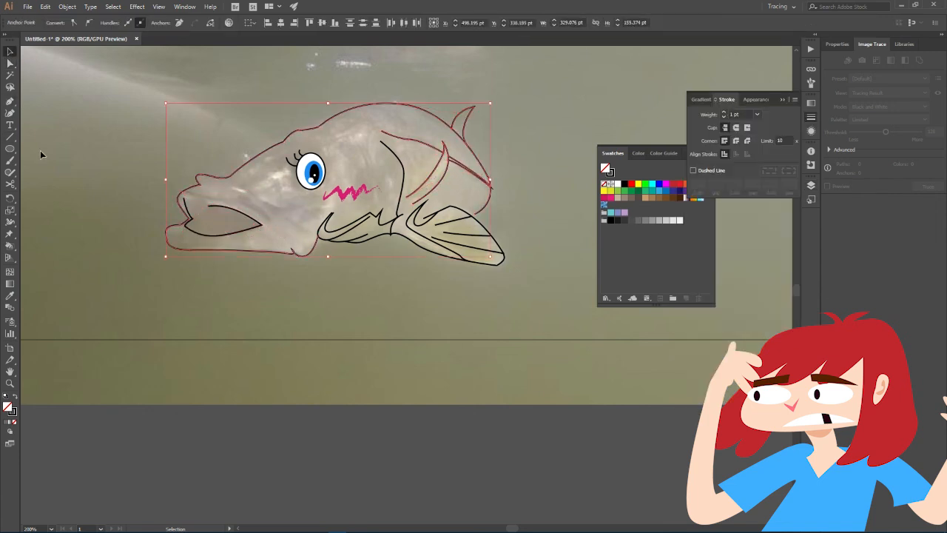
# - Select all the fish's matching black outlines and give them the elliptical tapered width profile with the Basic brush
pyautogui.click(40, 150)
pyautogui.click(258, 158)
pyautogui.click(112, 7)
pyautogui.moveTo(125, 100)
pyautogui.click(46, 155)
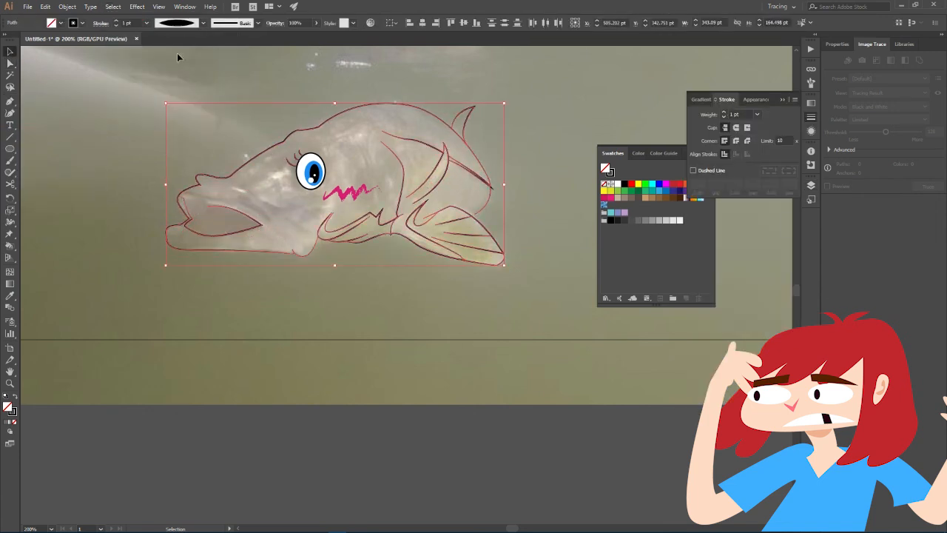
pyautogui.click(271, 74)
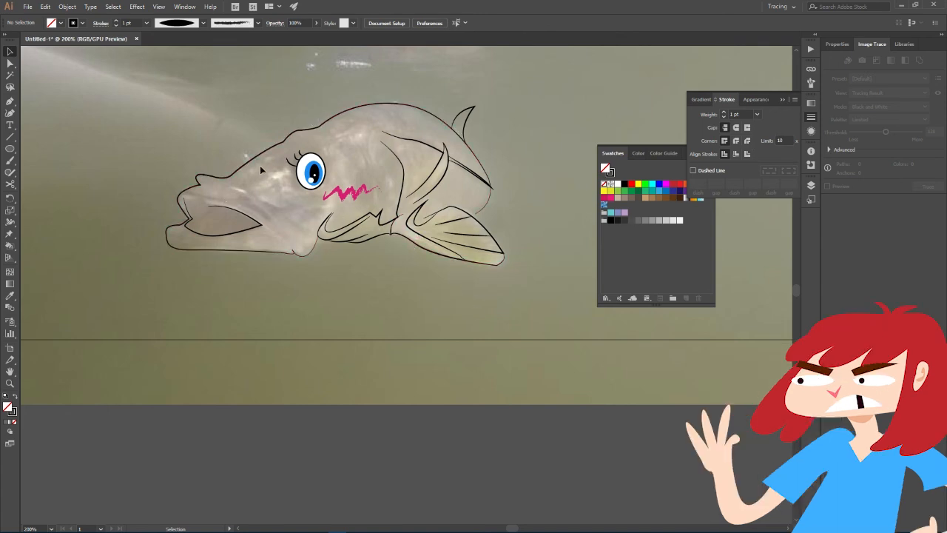
# - Draw short curves along the upper lip, at the mouth corner and on the chin with the Pen tool
pyautogui.scroll(1, 216, 285)
pyautogui.click(10, 101)
pyautogui.click(167, 155)
pyautogui.moveTo(201, 167); pyautogui.dragTo(210, 169)
pyautogui.press('Escape')
pyautogui.click(283, 194)
pyautogui.click(315, 217)
pyautogui.press('Escape')
pyautogui.click(351, 242)
pyautogui.moveTo(348, 229); pyautogui.dragTo(344, 216)
pyautogui.keyDown('ctrl'); pyautogui.click(397, 255); pyautogui.keyUp('ctrl')
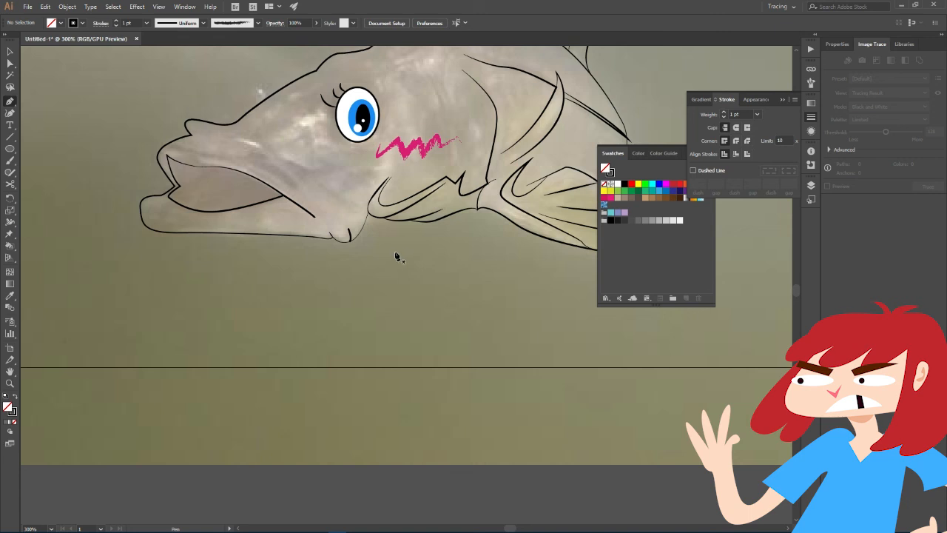
pyautogui.keyDown('alt'); pyautogui.scroll(-1, 400, 252); pyautogui.keyUp('alt')
pyautogui.scroll(1, 400, 251)
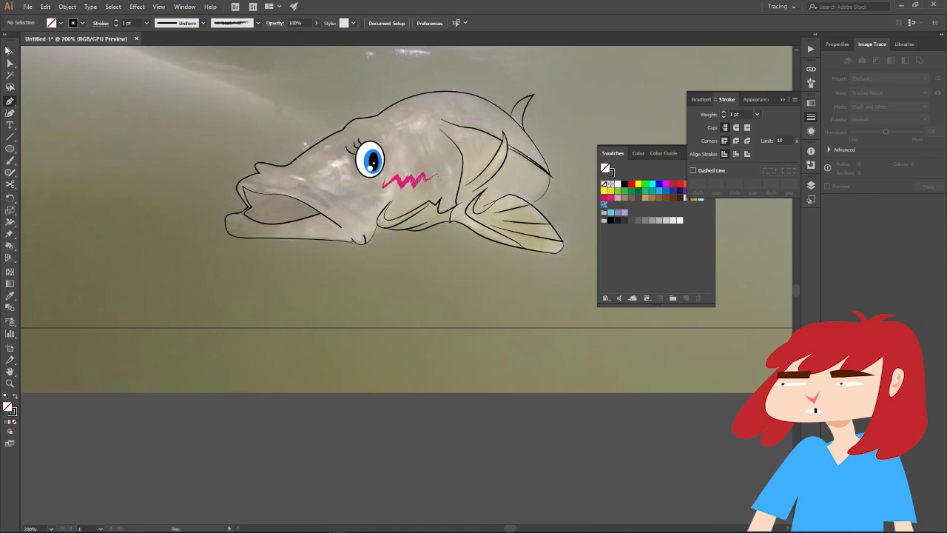
# - Delete the two lines that run across the fish's body towards the tail
pyautogui.click(10, 51)
pyautogui.click(469, 125)
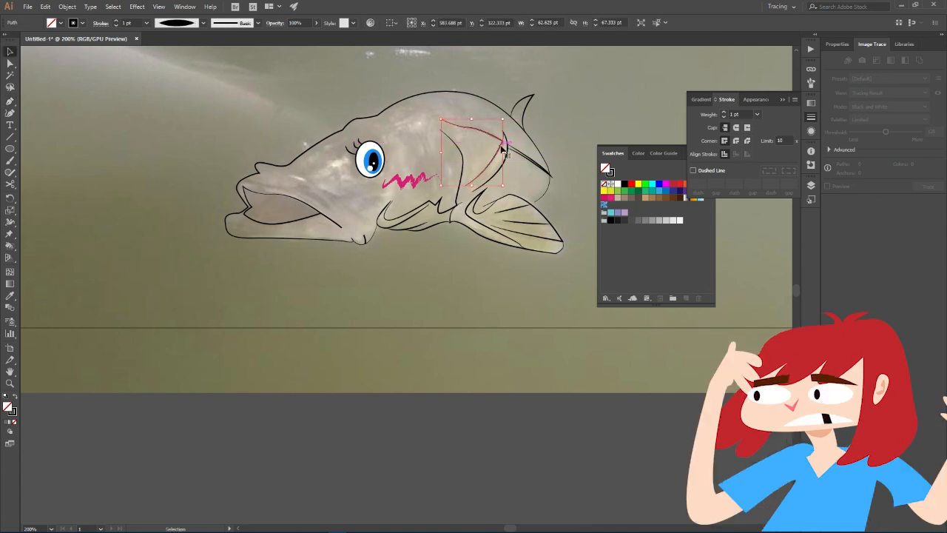
pyautogui.click(525, 157)
pyautogui.press('Delete')
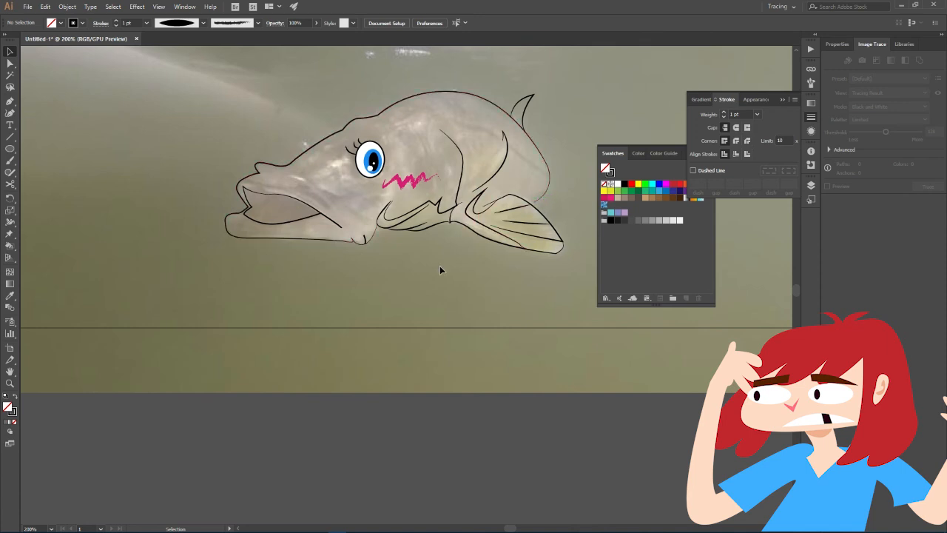
# - Apply the elliptical tapered width profile to the new chin and mouth-corner lines
pyautogui.click(365, 245)
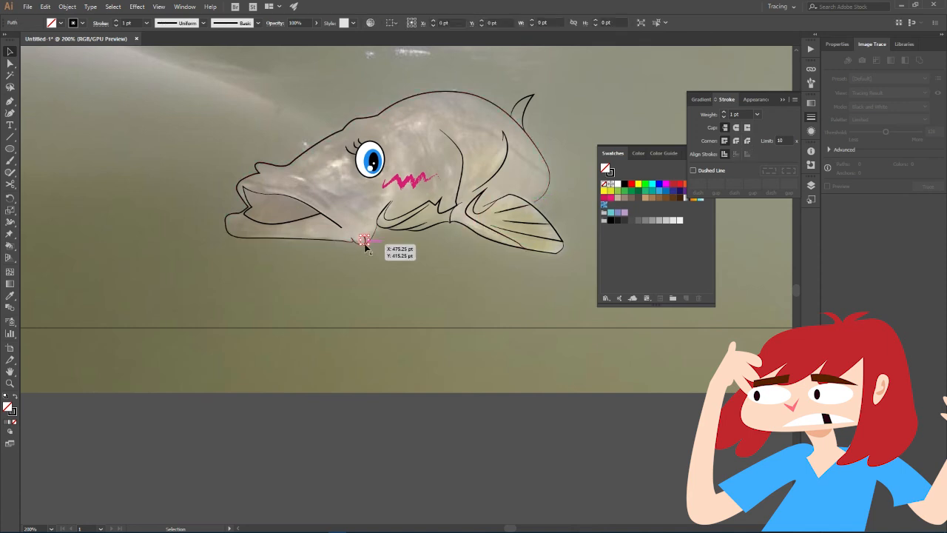
pyautogui.keyDown('shift'); pyautogui.click(331, 220); pyautogui.keyUp('shift')
pyautogui.click(167, 23)
pyautogui.click(159, 55)
pyautogui.click(146, 123)
# - Hide Layer 1 with the reference photo so only the fish's line art shows
pyautogui.scroll(-2, 151, 124)
pyautogui.scroll(2, 151, 123)
pyautogui.moveTo(185, 92); pyautogui.dragTo(133, 197)
pyautogui.scroll(-1, 145, 182)
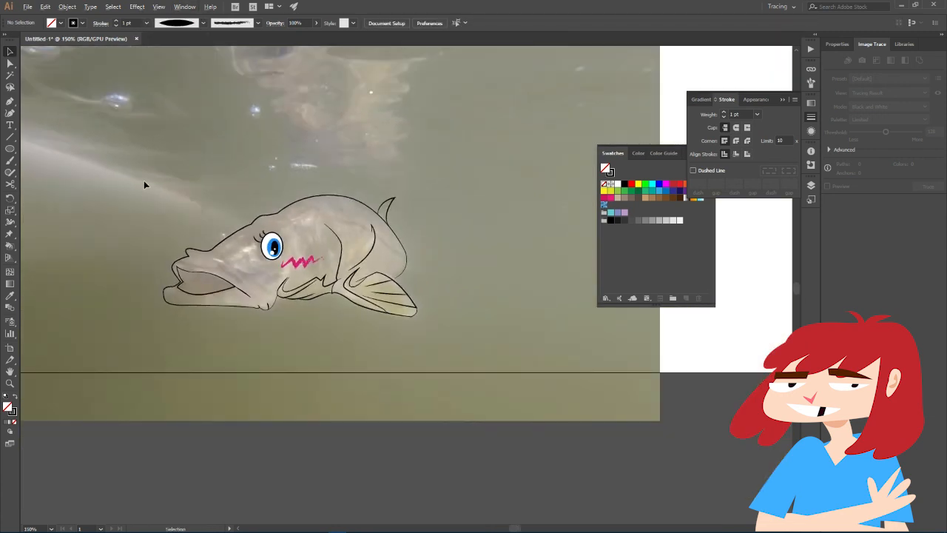
pyautogui.scroll(1, 145, 183)
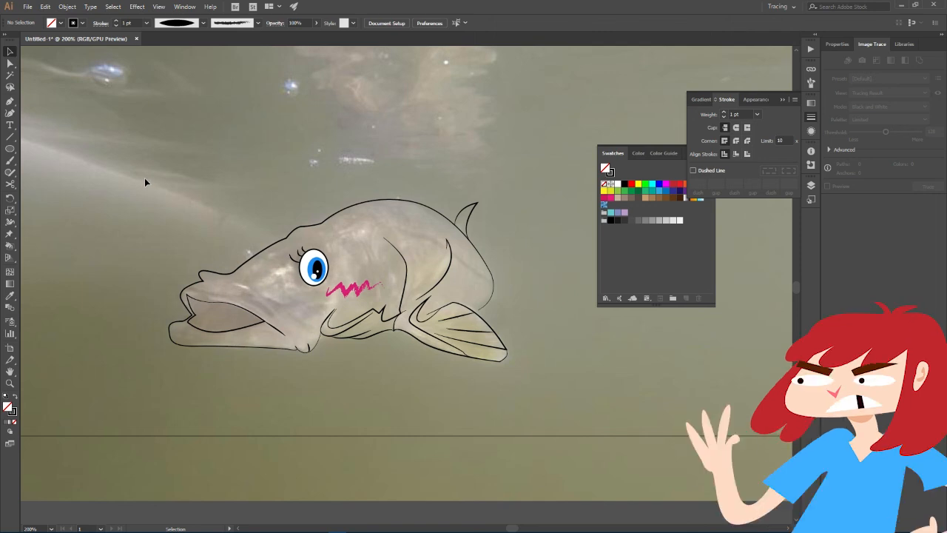
pyautogui.scroll(-2, 243, 213)
pyautogui.scroll(2, 242, 213)
pyautogui.click(811, 185)
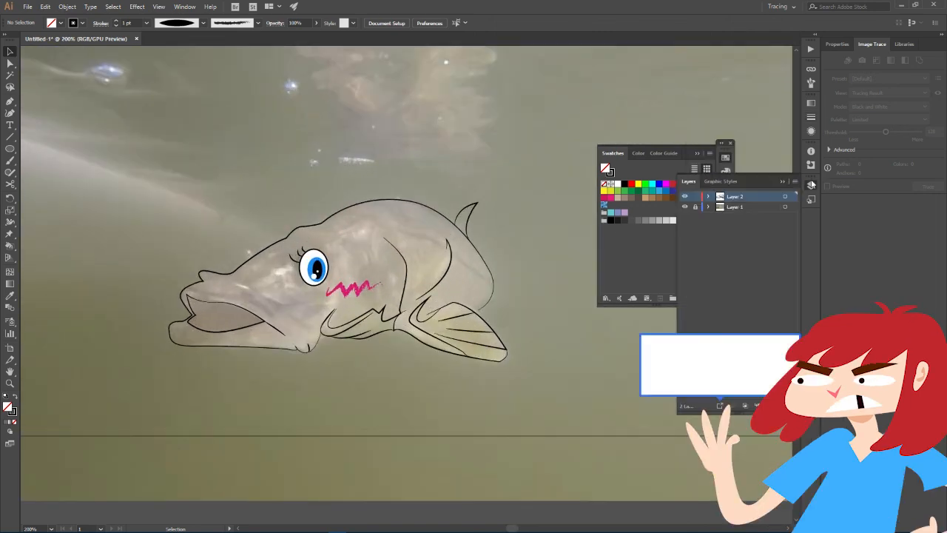
pyautogui.click(684, 207)
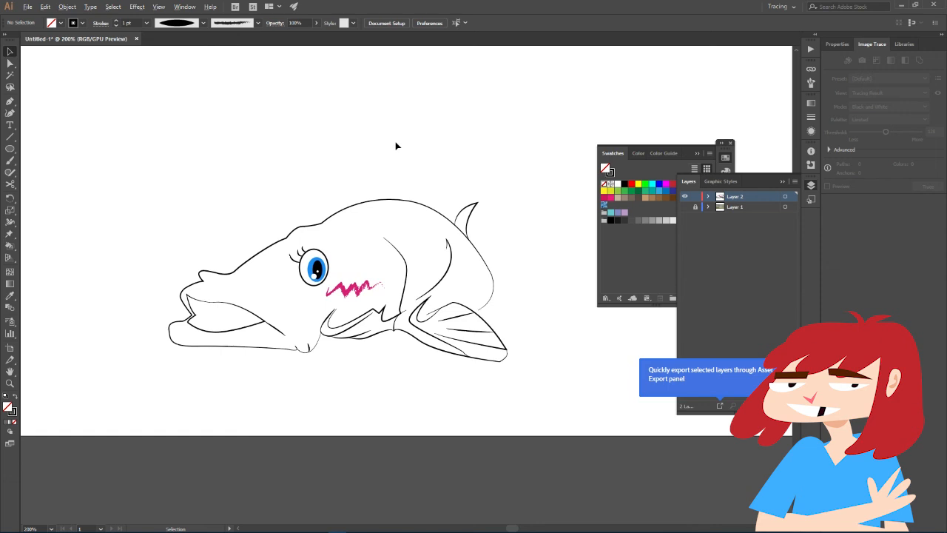
# - Select the whole fish drawing and place a duplicate in the upper left area of the artboard
pyautogui.scroll(-1, 396, 146)
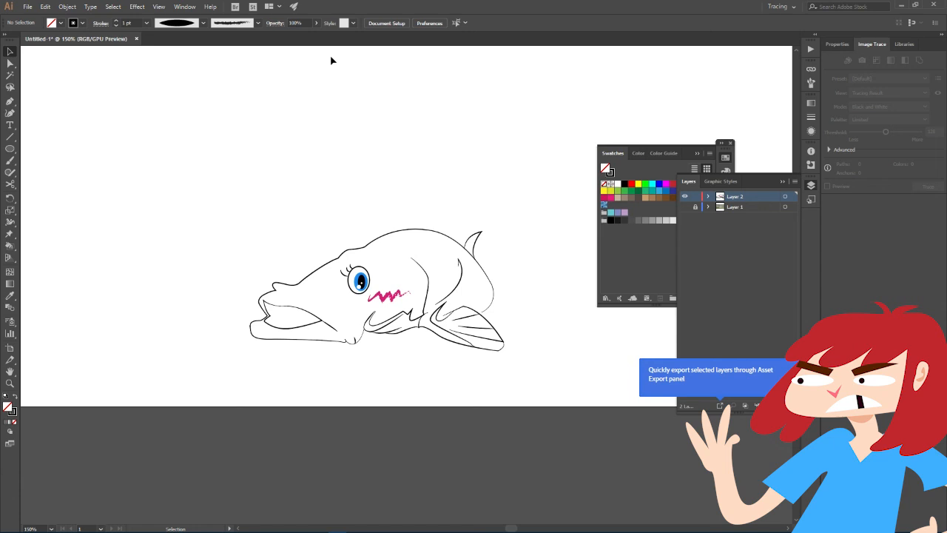
pyautogui.scroll(-3, 385, 135)
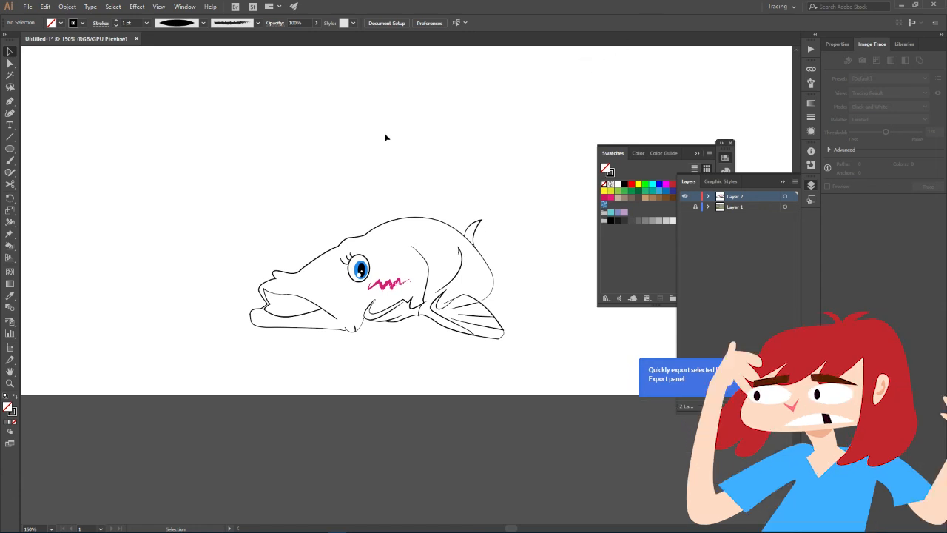
pyautogui.scroll(3, 376, 148)
pyautogui.scroll(-3, 376, 148)
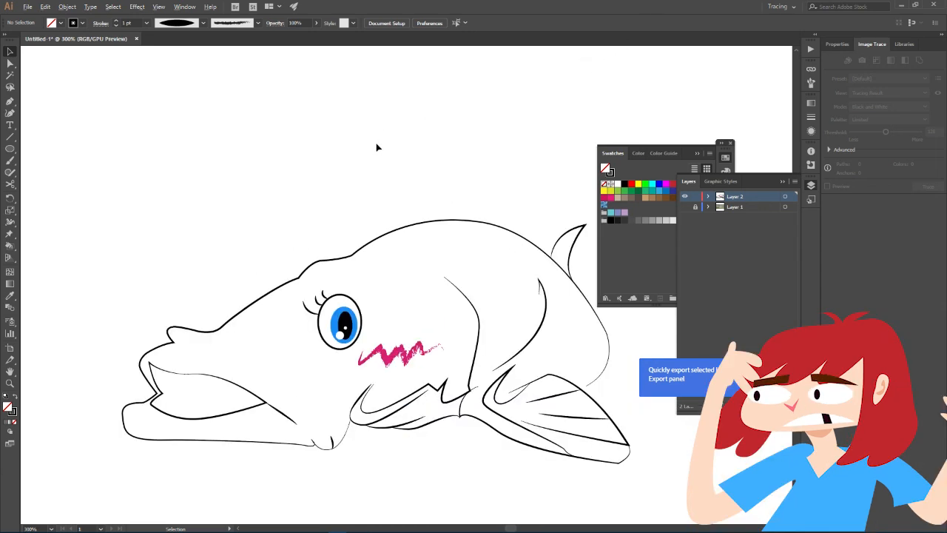
pyautogui.moveTo(412, 132)
pyautogui.mouseDown()
pyautogui.moveTo(303, 120)
pyautogui.moveTo(402, 99)
pyautogui.moveTo(461, 99)
pyautogui.moveTo(445, 105)
pyautogui.mouseUp()
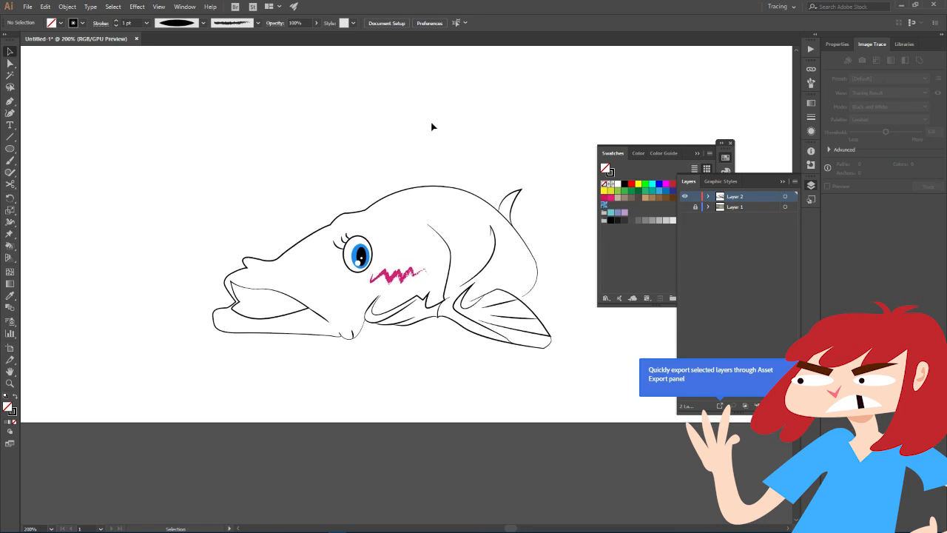
pyautogui.scroll(-2, 328, 165)
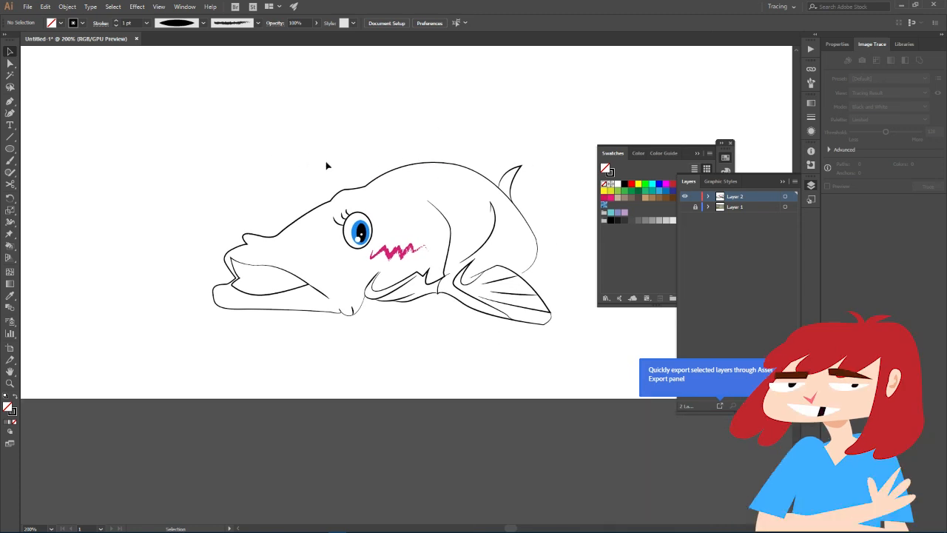
pyautogui.scroll(1, 326, 165)
pyautogui.scroll(-2, 522, 271)
pyautogui.moveTo(337, 180); pyautogui.dragTo(650, 323)
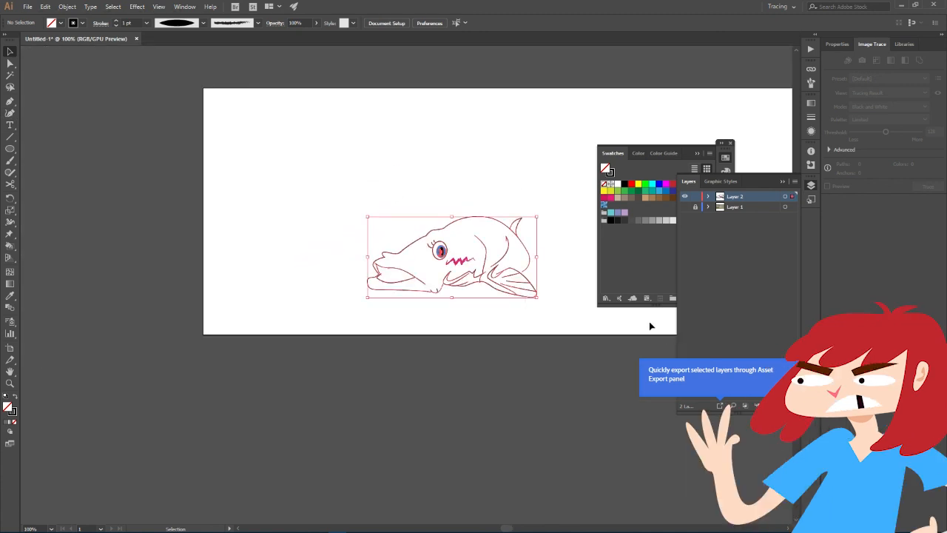
pyautogui.moveTo(465, 219); pyautogui.dragTo(348, 106)
# - Try a different variable width profile on the body outline of the duplicated fish
pyautogui.click(445, 133)
pyautogui.click(401, 131)
pyautogui.click(201, 23)
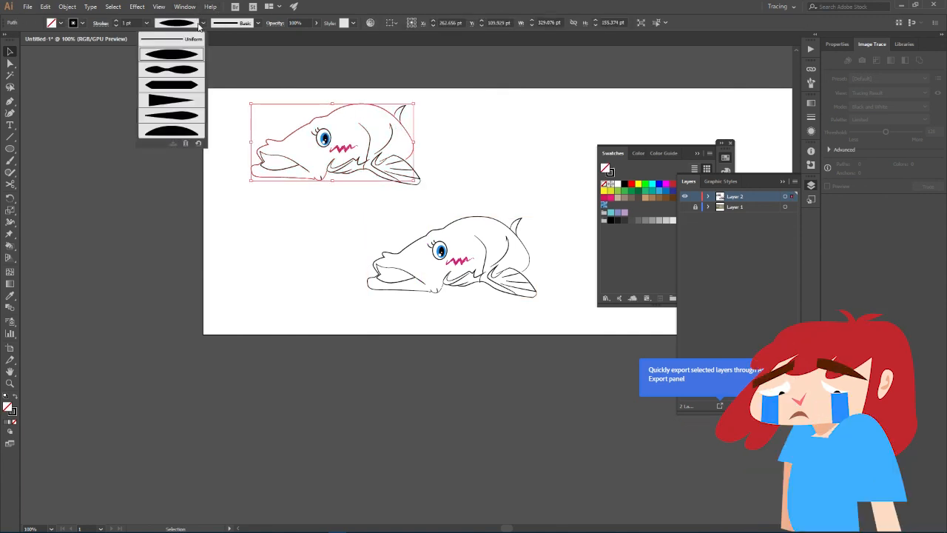
pyautogui.click(170, 84)
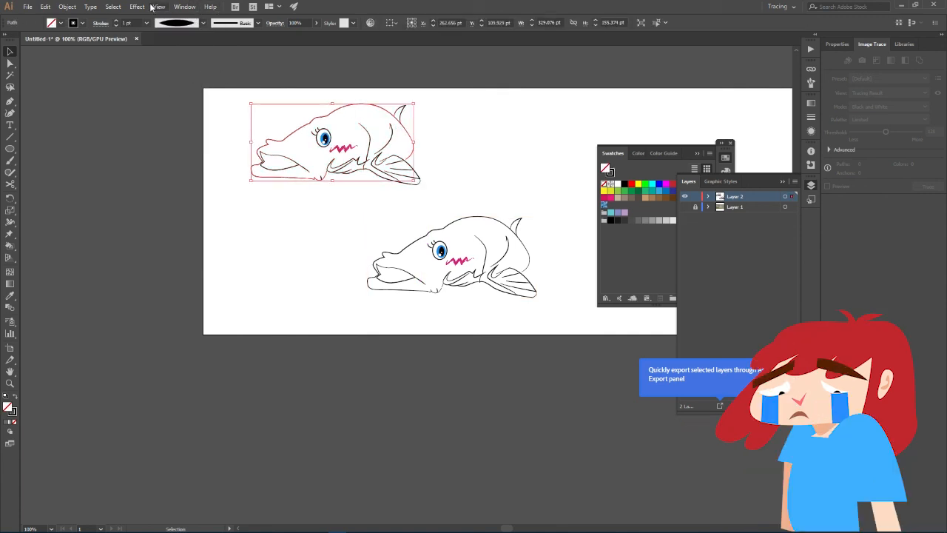
pyautogui.click(440, 134)
# - Place another copy of the fish on the right part of the artboard and rotate it about 90° so its head points up
pyautogui.moveTo(490, 148); pyautogui.dragTo(379, 143)
pyautogui.moveTo(397, 247); pyautogui.dragTo(488, 213)
pyautogui.moveTo(540, 185); pyautogui.dragTo(548, 247)
pyautogui.click(554, 237)
pyautogui.scroll(-2, 555, 239)
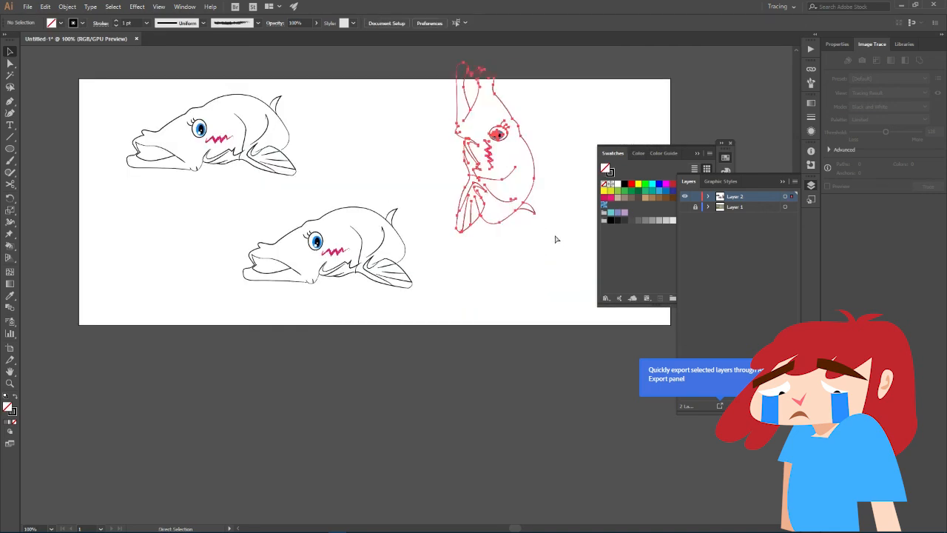